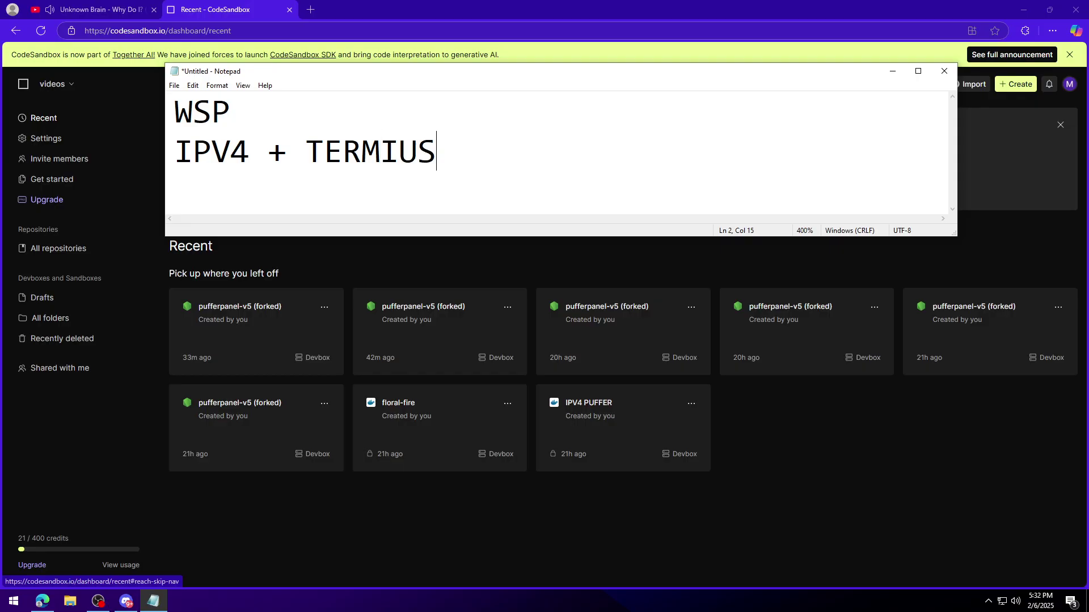
- Complete the note's title as 'IPV4 + TERMIUS + 24/7 + HYDRA DASH WITH', adding 'NODES!' on a new line
text(24/7 + H)
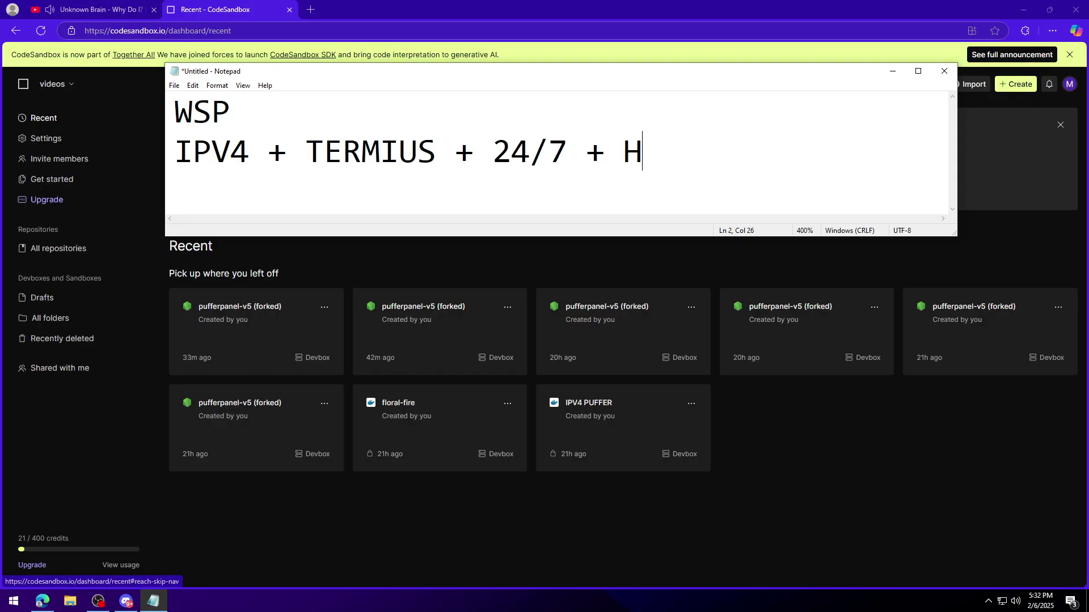
key(BackSpace)
text(S)
key(BackSpace)
text(HYDRA D)
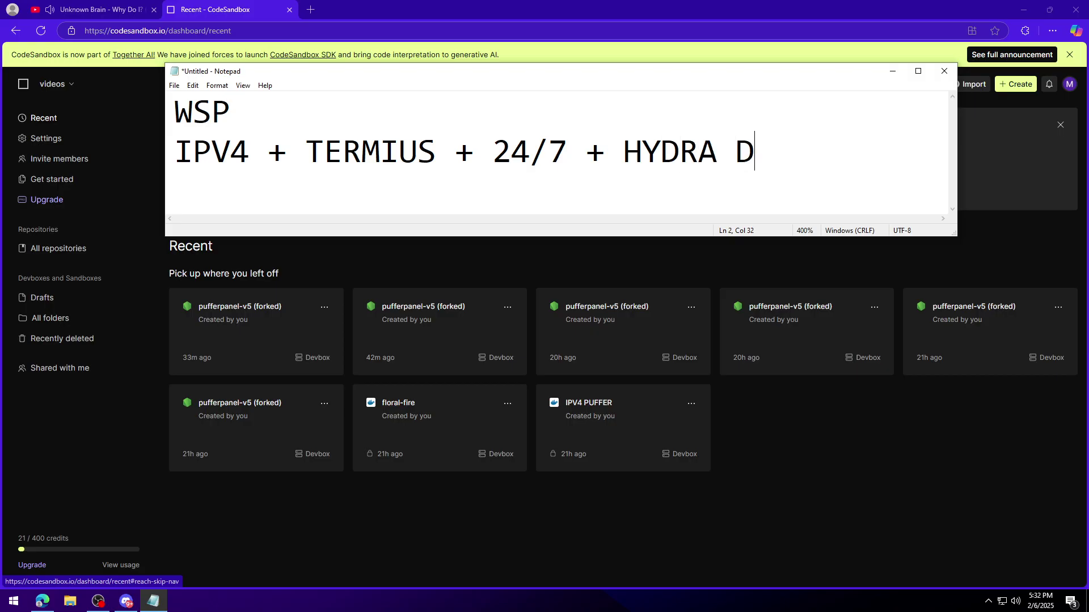
text(ASH WITG)
key(BackSpace)
text(H WITH)
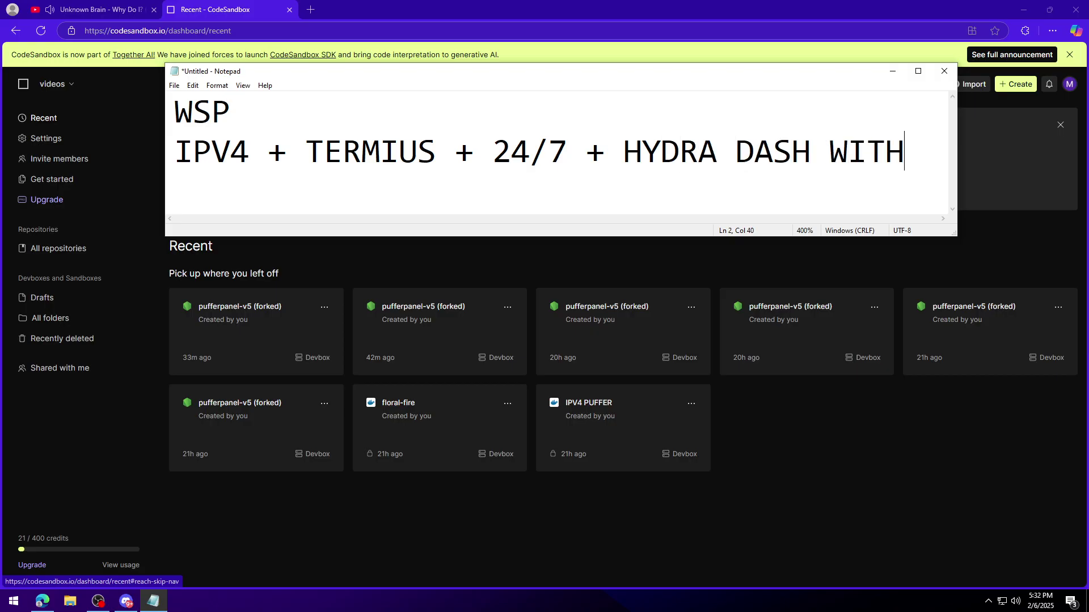
key(Return)
text(NODES!)
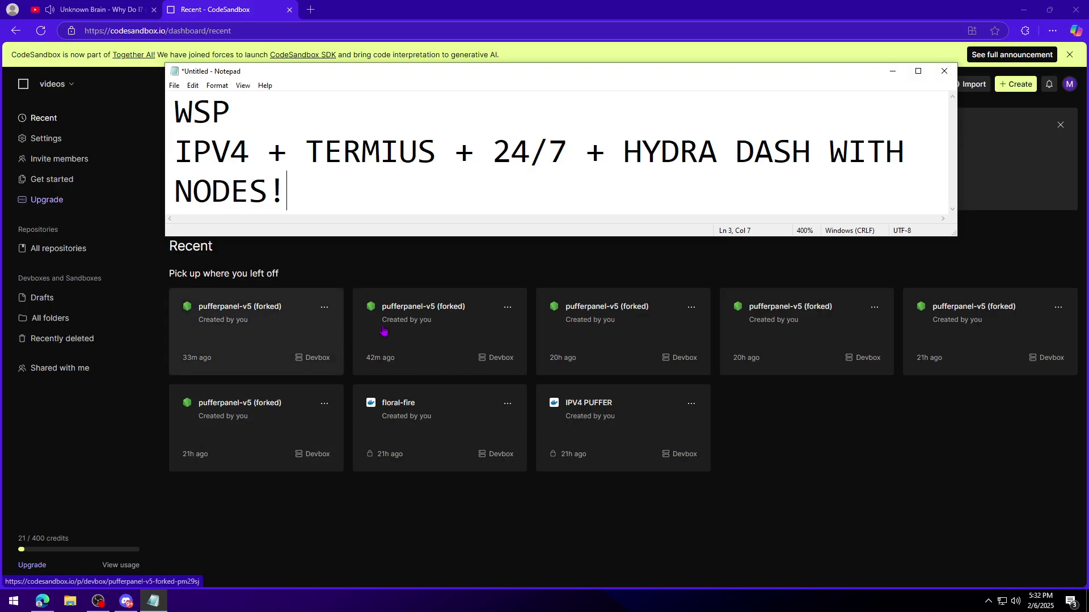
- Start a new devbox in CodeSandbox, then begin overwriting the whole note with NO NGROK
click(1021, 111)
click(1013, 94)
key(alt+Tab)
key(ctrl+a)
text(NO GR)
key(BackSpace)
key(BackSpace)
- Finish the note as 'NO NGROK' and search CodeSandbox templates for 'node'
text(NGROK)
key(alt+Tab)
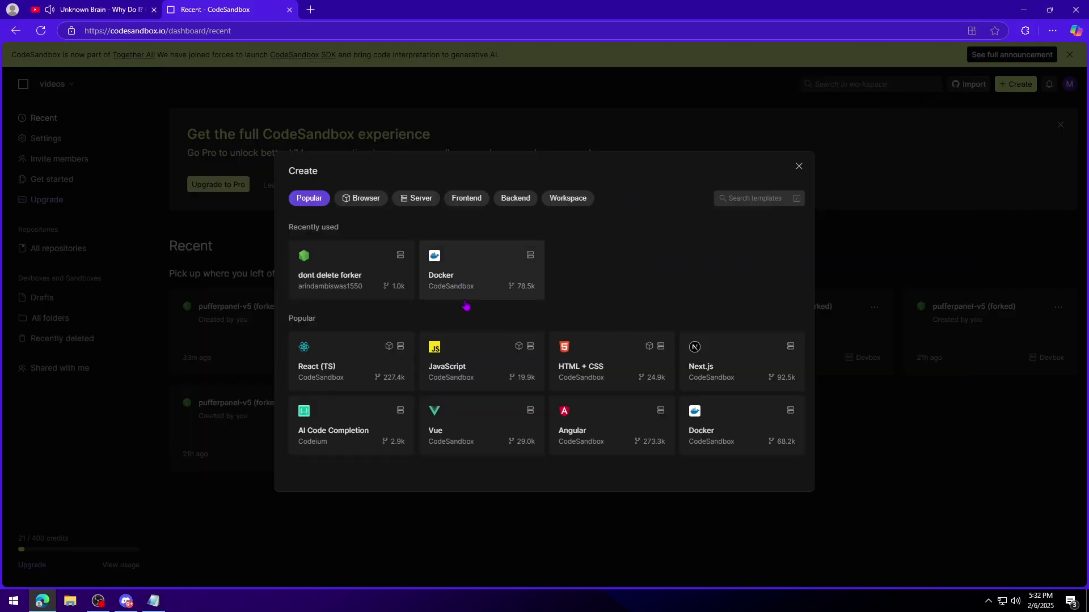
click(751, 198)
text(node)
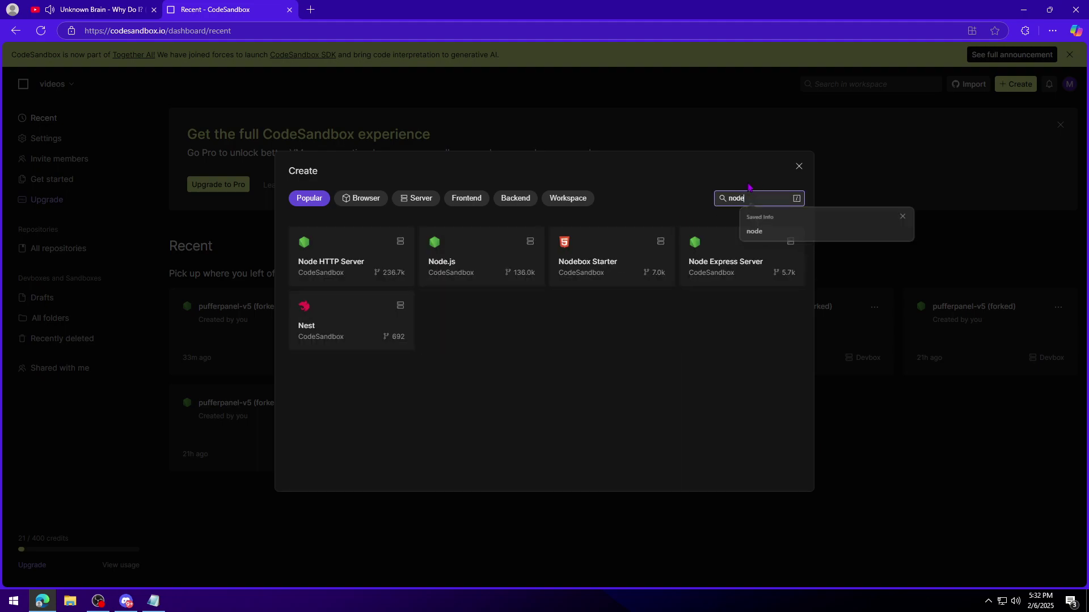
- Create a Node.js devbox on the Micro VM size
click(484, 270)
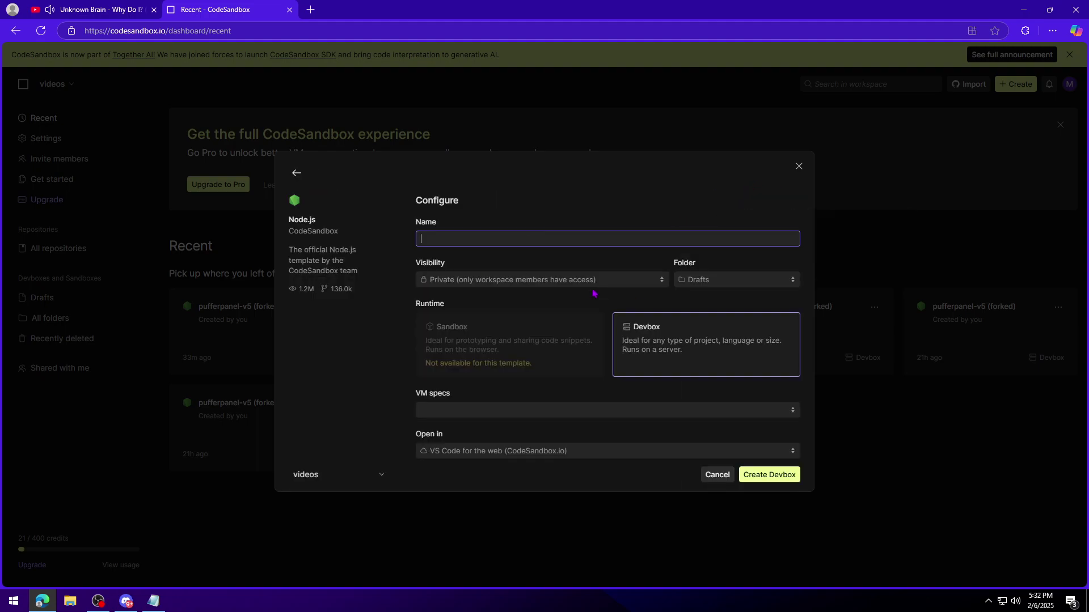
click(590, 410)
click(589, 454)
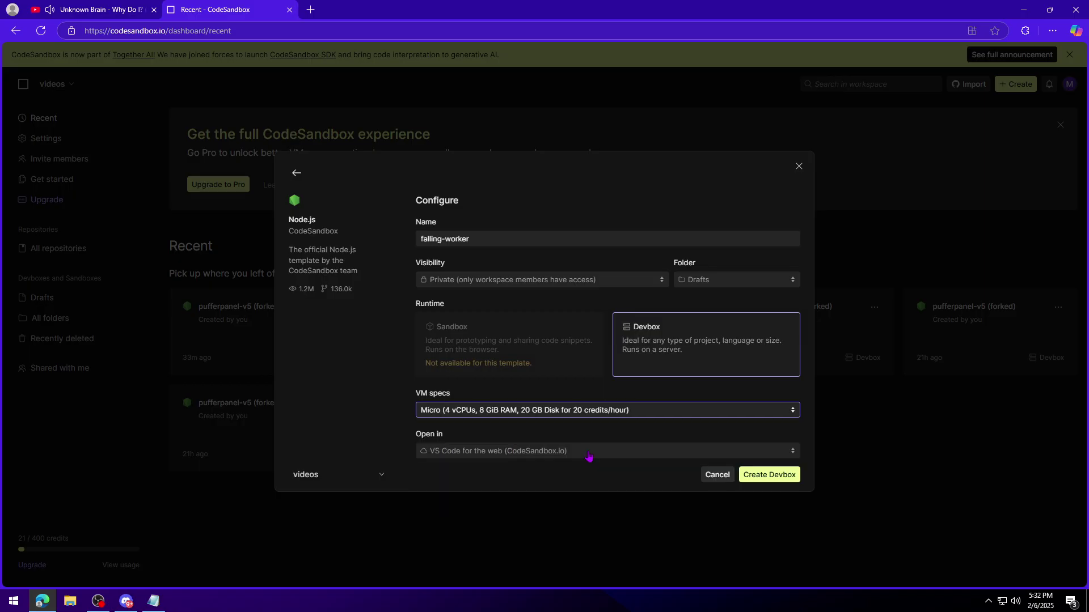
click(786, 478)
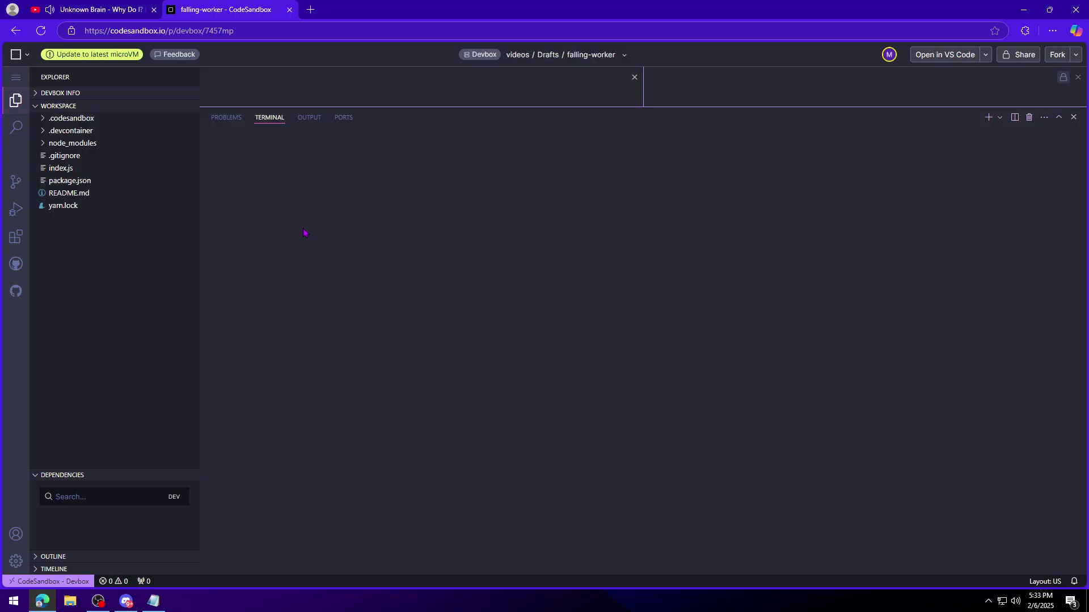
- Replace the note with 'subscribe!!!!!!!', then with 'like aim is 500!'
key(alt+Tab)
key(ctrl+a)
text(subscribe!!!!!!!)
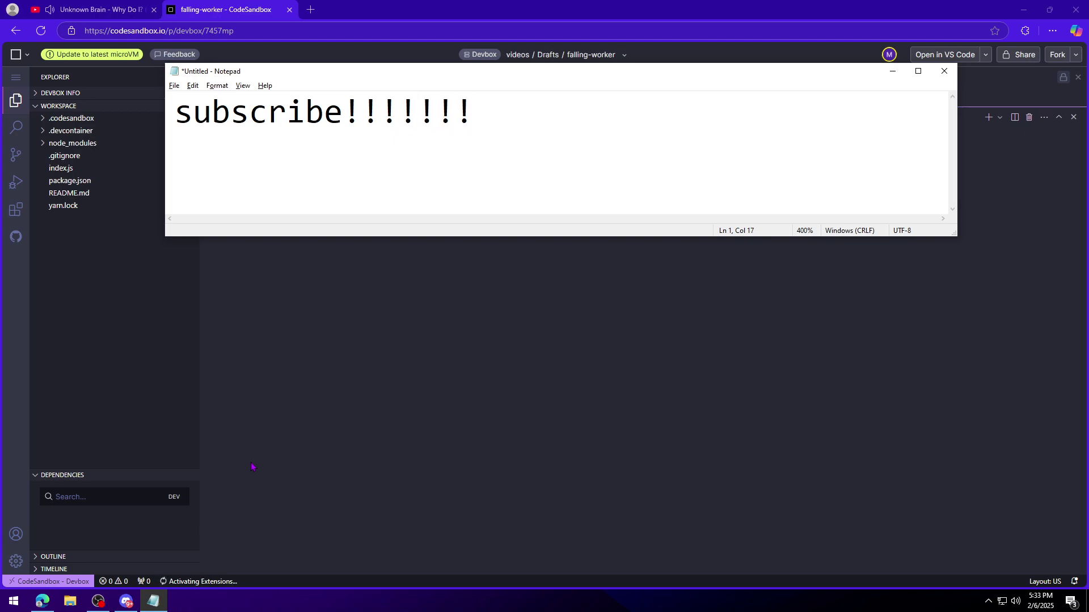
key(alt+Tab)
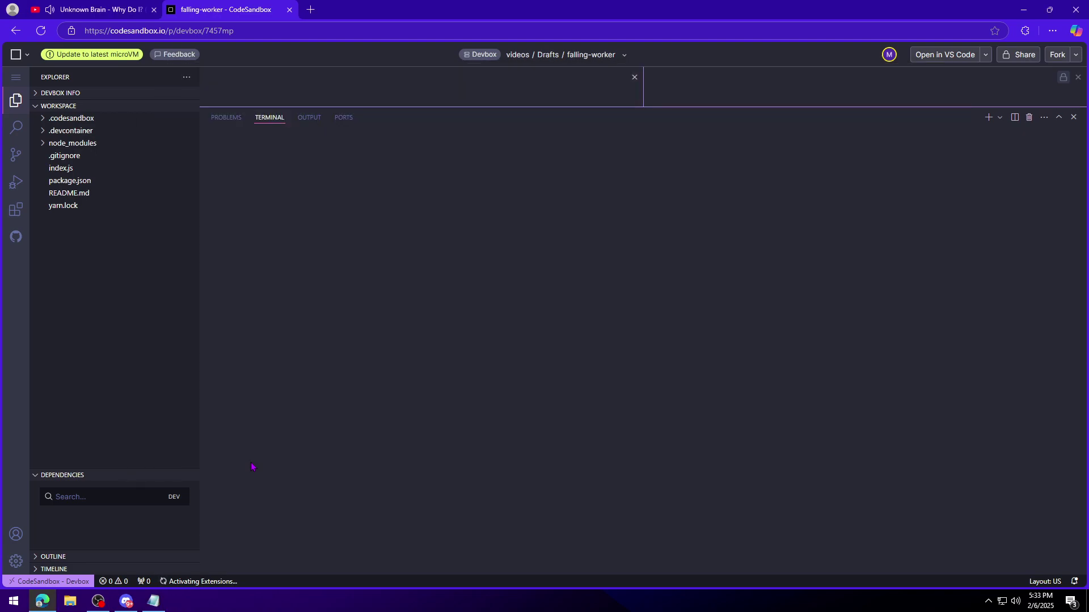
key(alt+Tab)
key(ctrl+a)
text(like aim is 590)
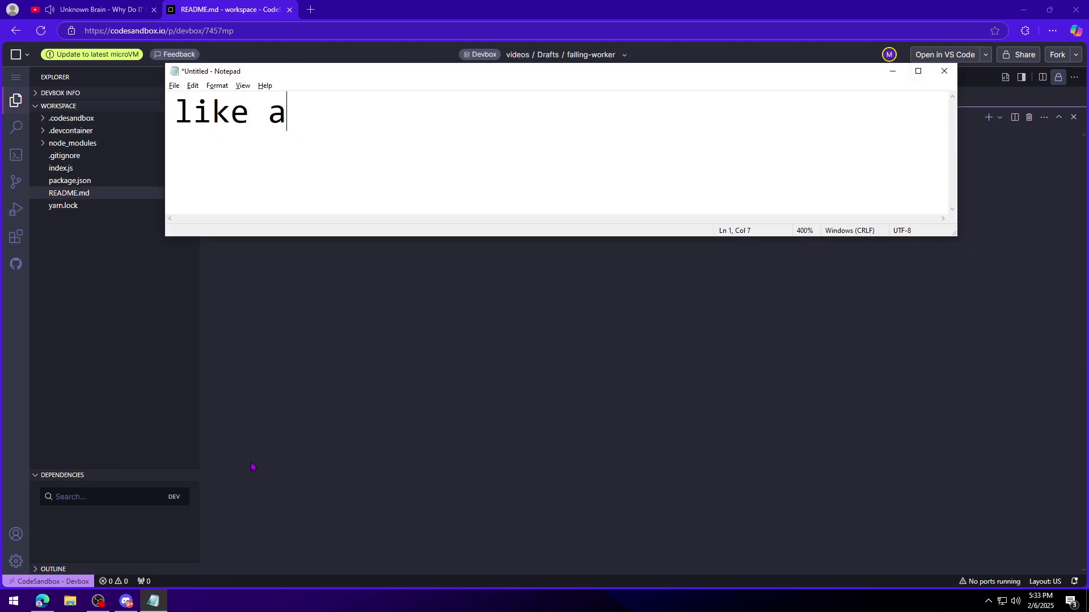
key(BackSpace)
key(BackSpace)
text(0)
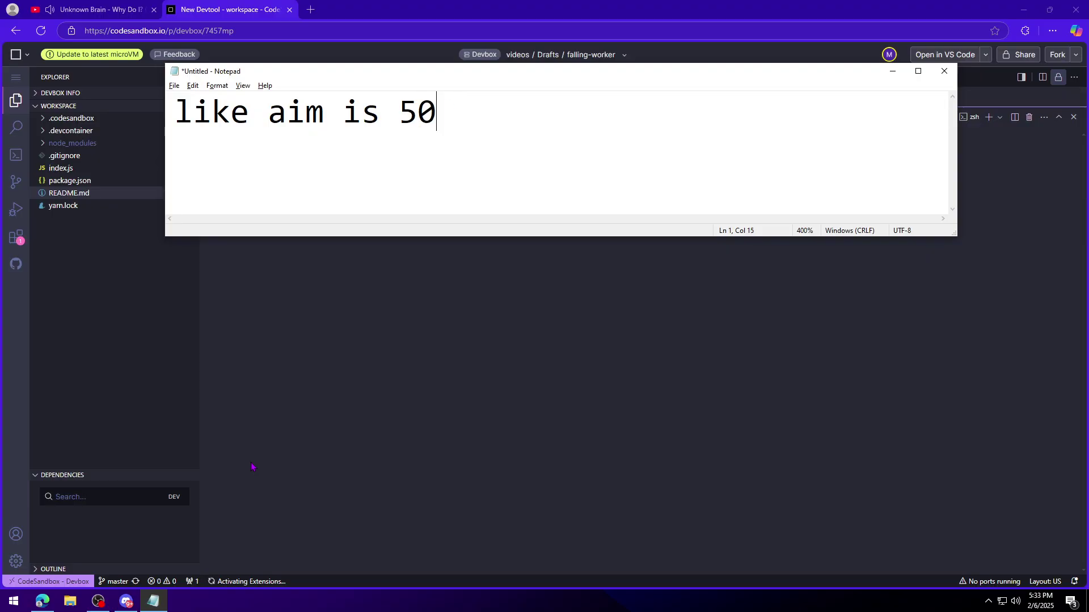
text(!!)
key(BackSpace)
key(BackSpace)
key(BackSpace)
key(BackSpace)
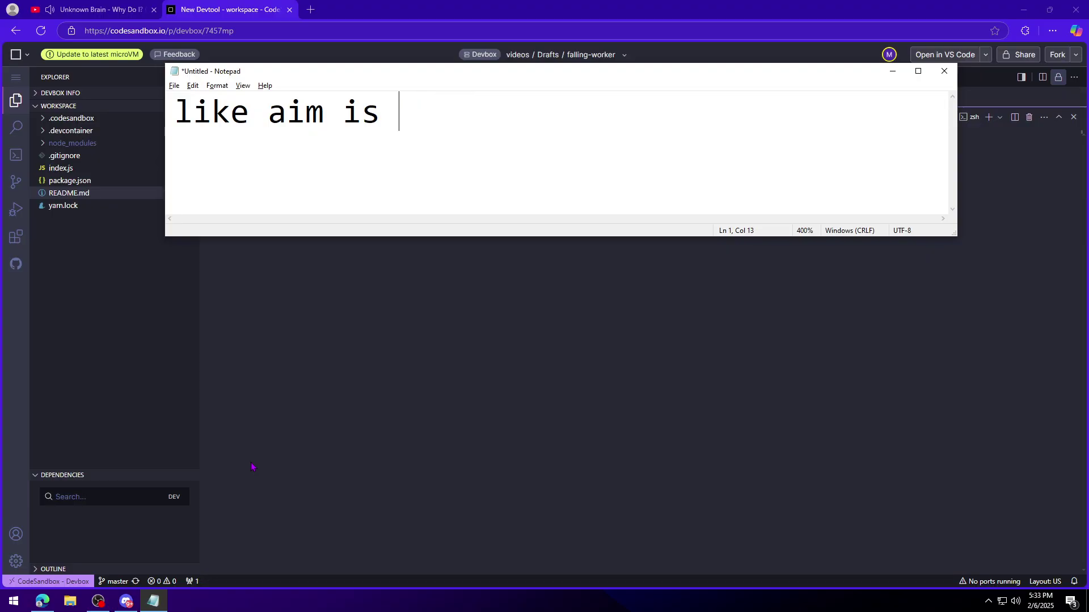
- Kill the running zsh terminal in the falling-worker devbox
key(alt+Tab)
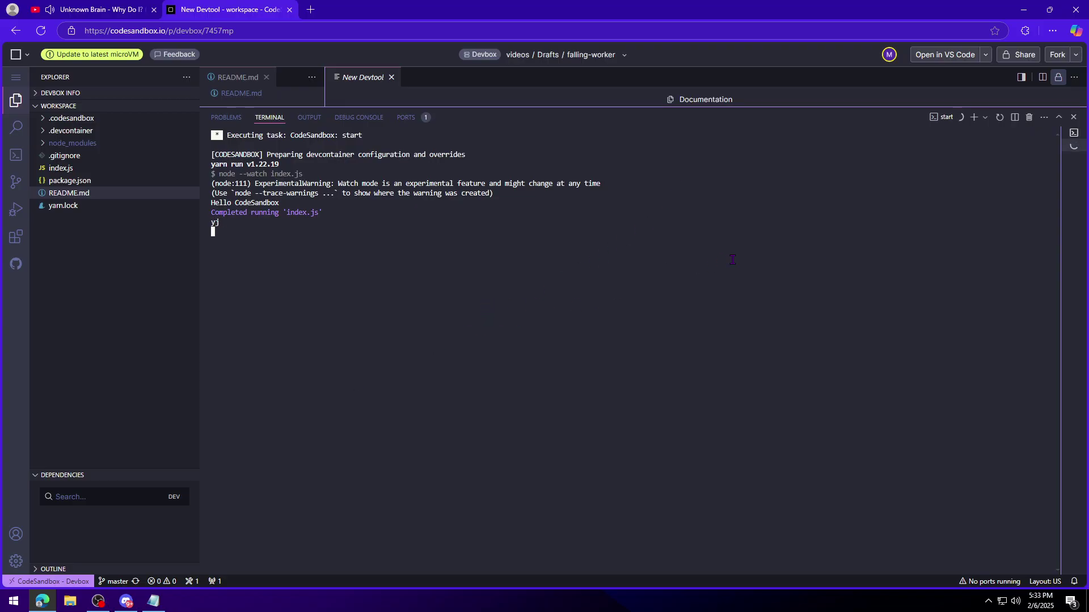
click(1074, 132)
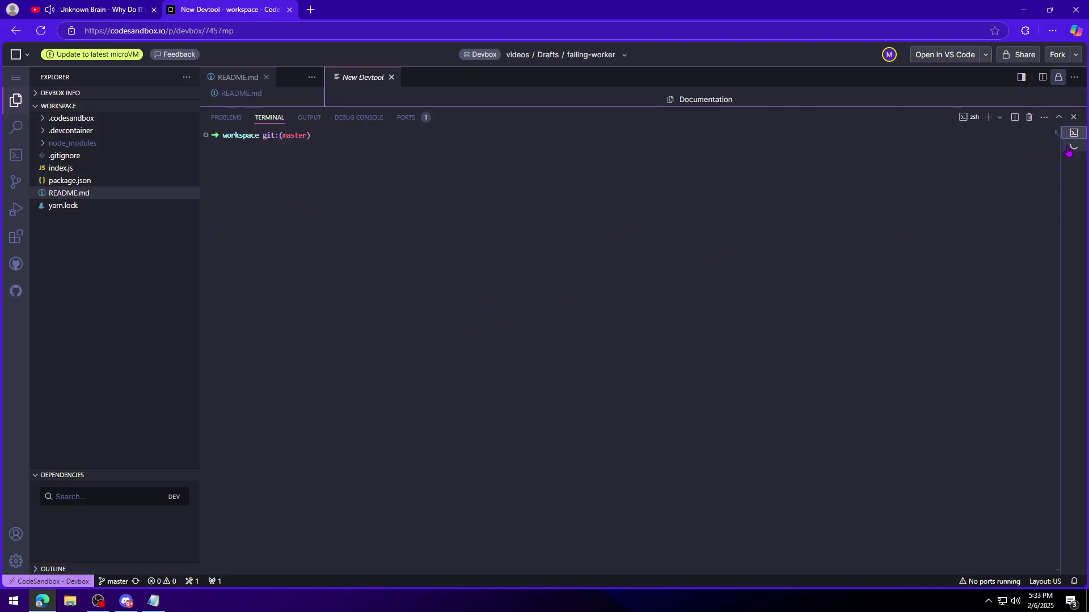
right_click(1074, 134)
click(985, 279)
drag(562, 212, 559, 222)
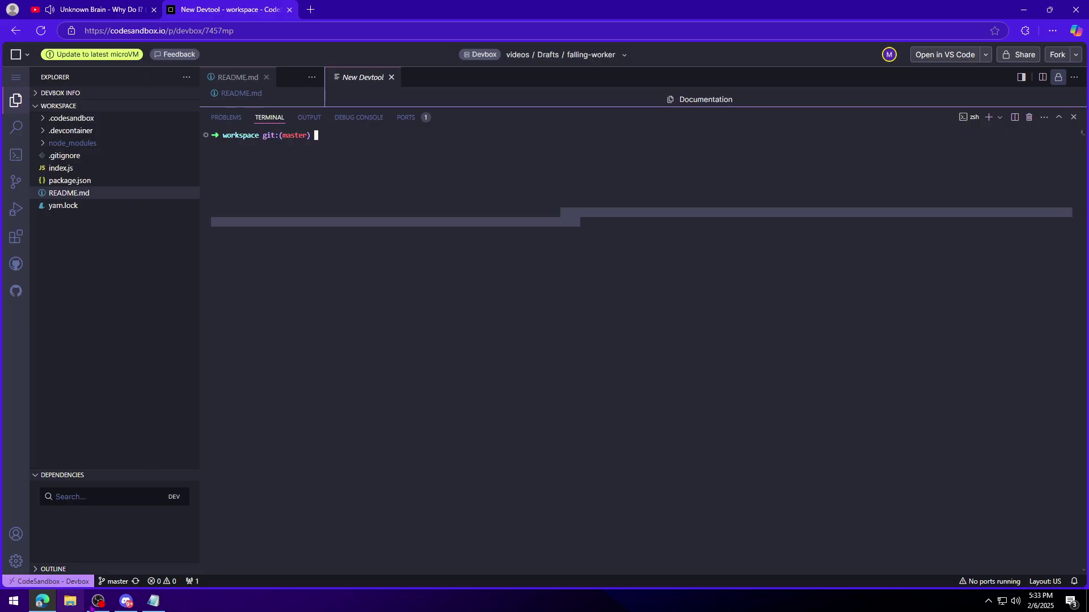
- Copy the first installation line from Discord and run it in the devbox terminal
click(94, 605)
click(107, 606)
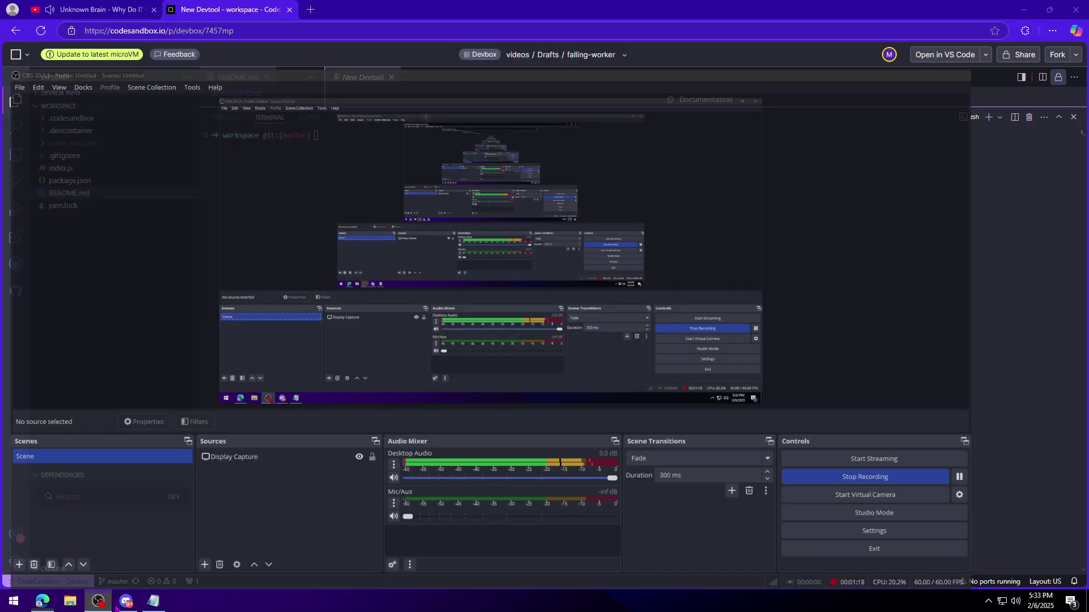
click(126, 602)
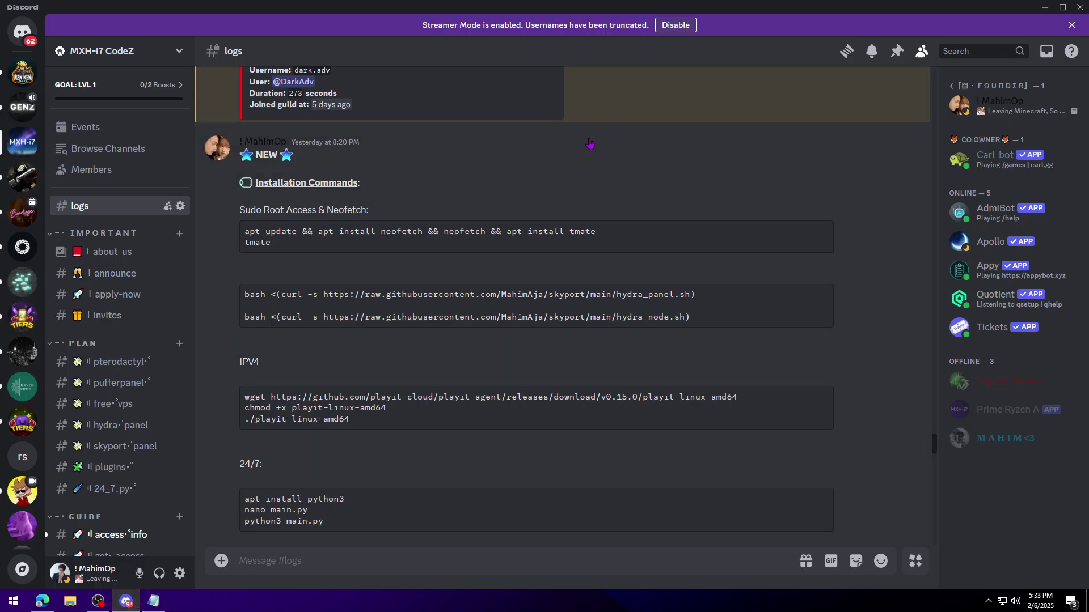
drag(596, 209, 245, 209)
key(ctrl+c)
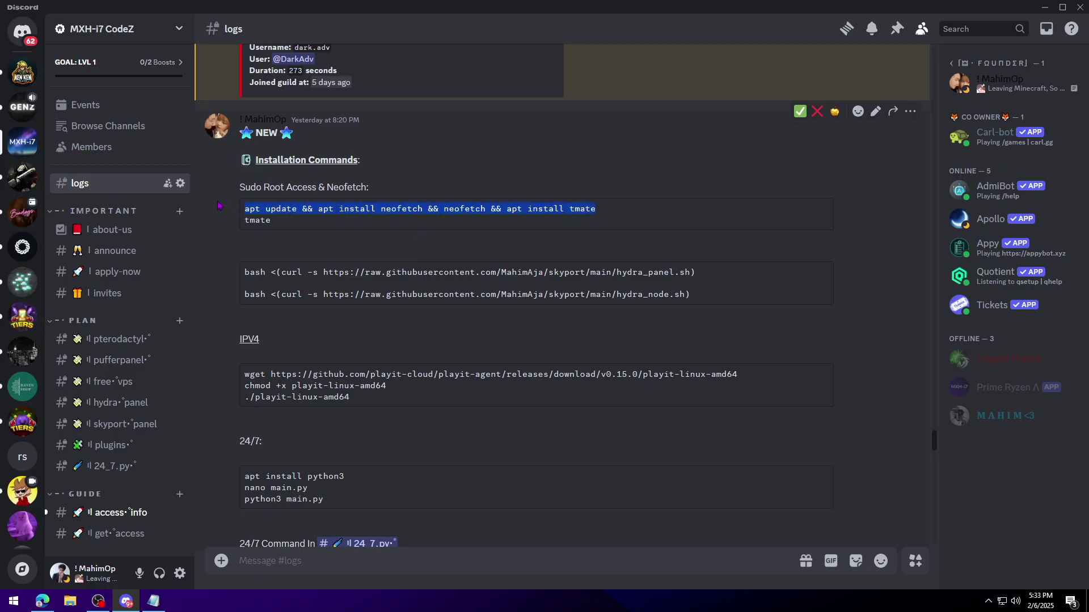
key(alt+Tab)
key(ctrl+v)
key(Return)
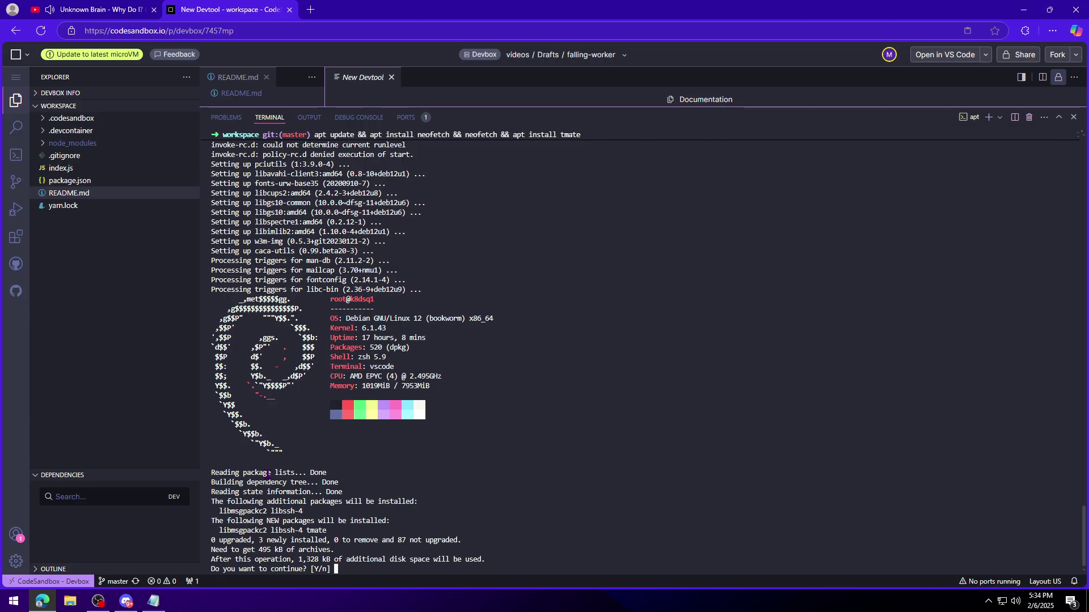
- Confirm the apt installation and change the note to 'btw next video on?comment below'
key(Return)
key(alt+Tab)
key(alt+Tab)
key(alt+Tab)
key(ctrl+a)
key(BackSpace)
text(bt)
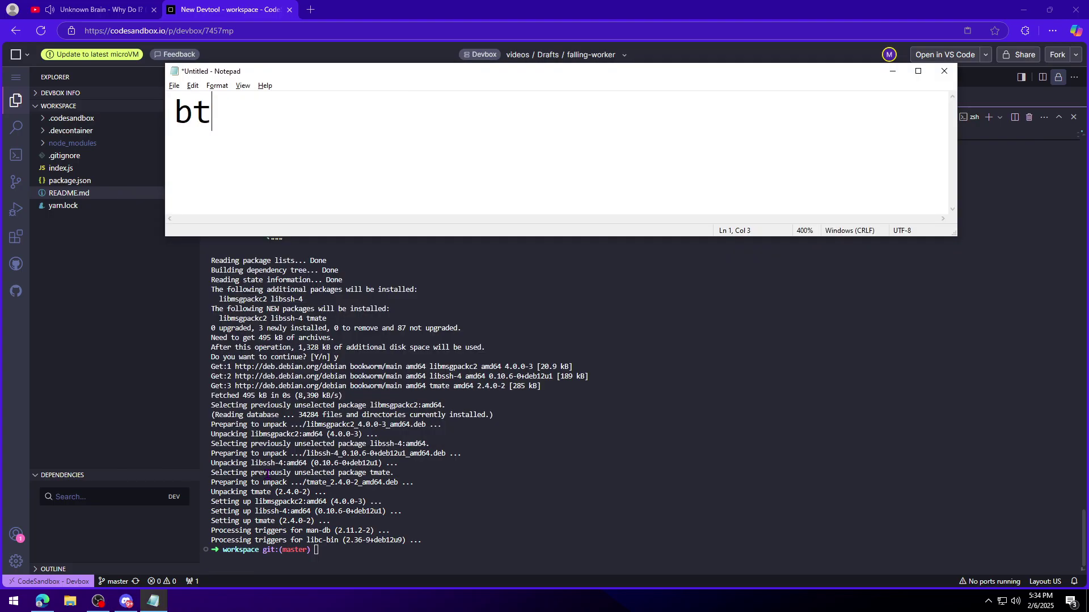
text(w next video )
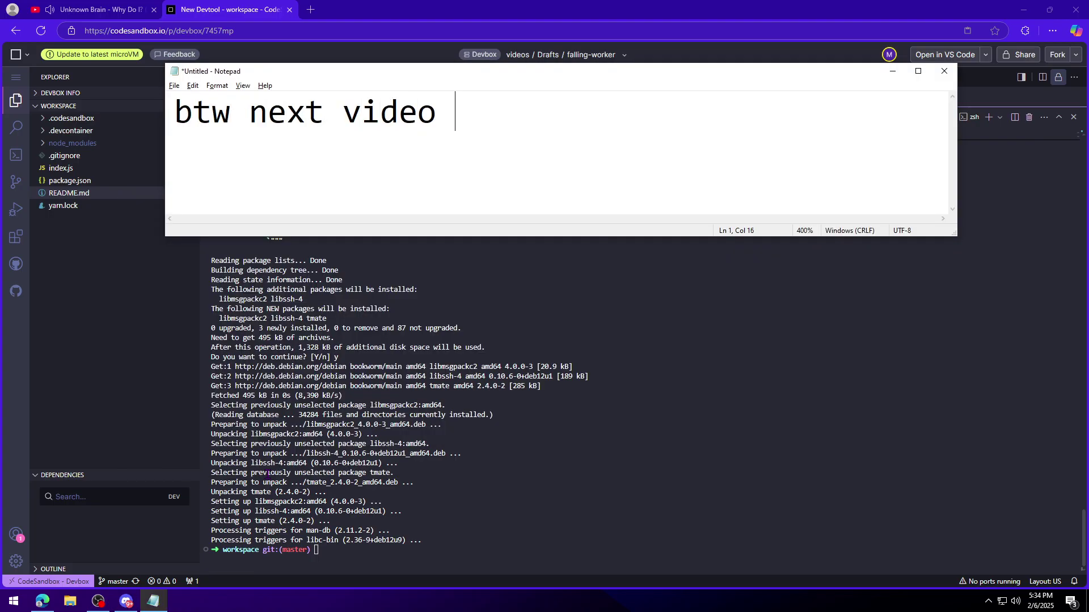
text(on?comm)
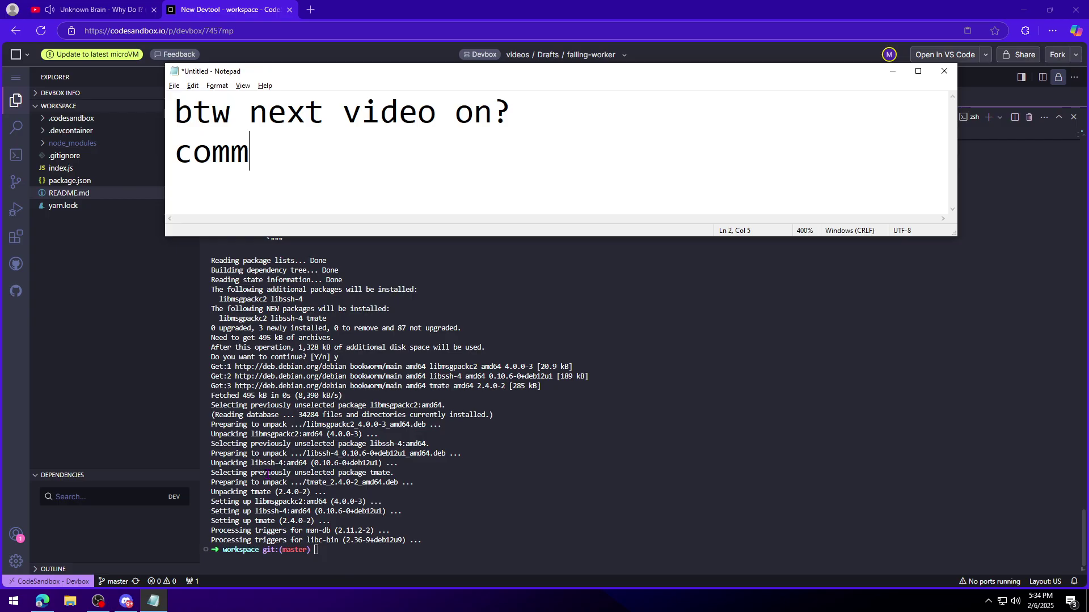
text(ent below)
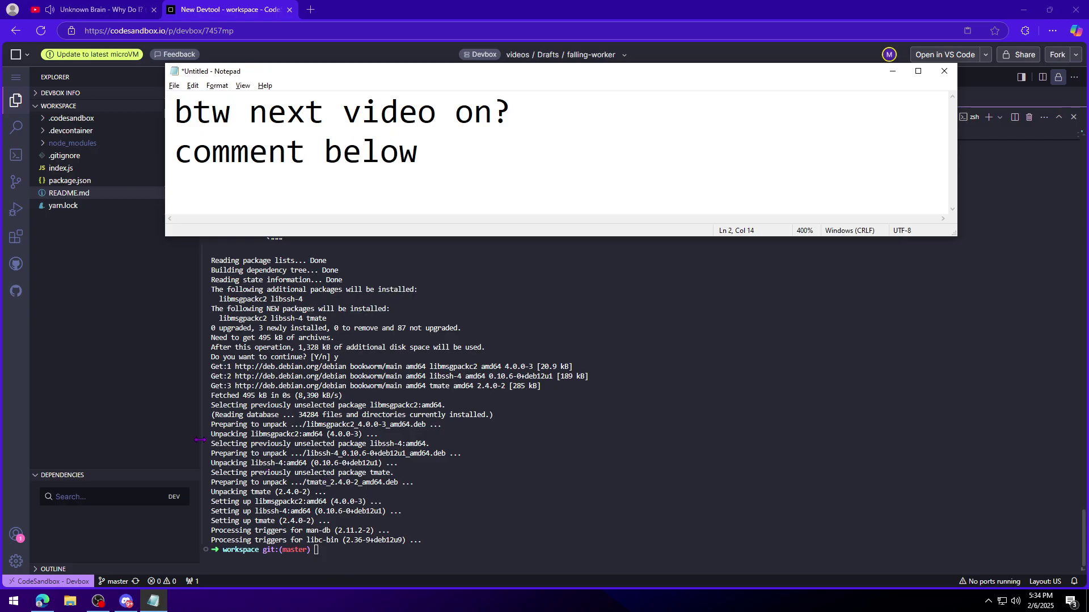
- Clear the devbox terminal and start typing the neofetch command
key(alt+Tab)
text(clear)
key(Return)
text(neofetch)
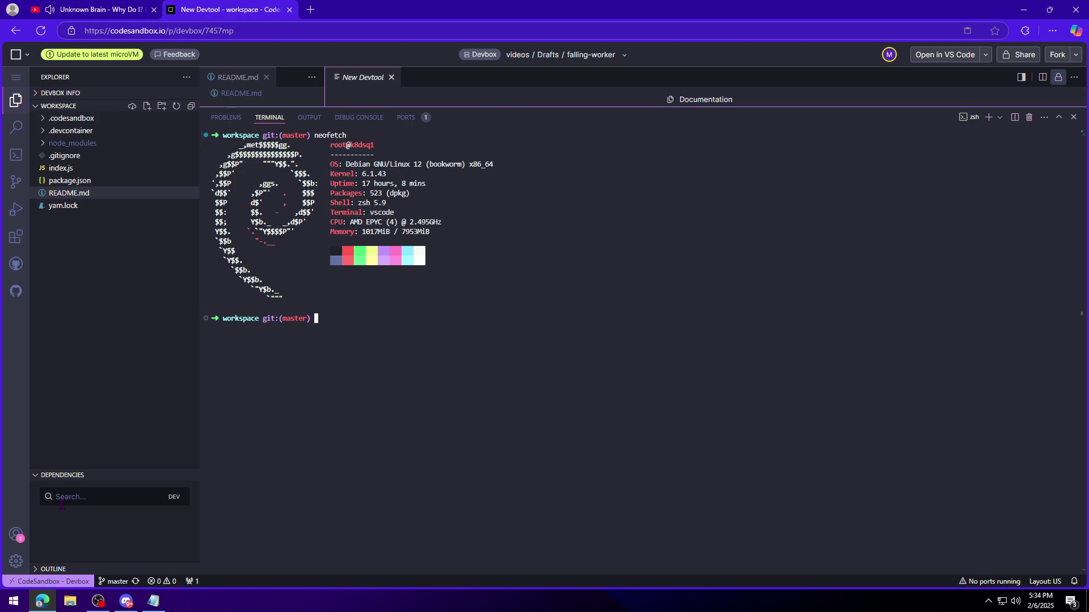
- Copy the tmate command from Discord and run it in the devbox terminal
click(126, 602)
double_click(258, 220)
key(ctrl+c)
key(alt+Tab)
key(ctrl+v)
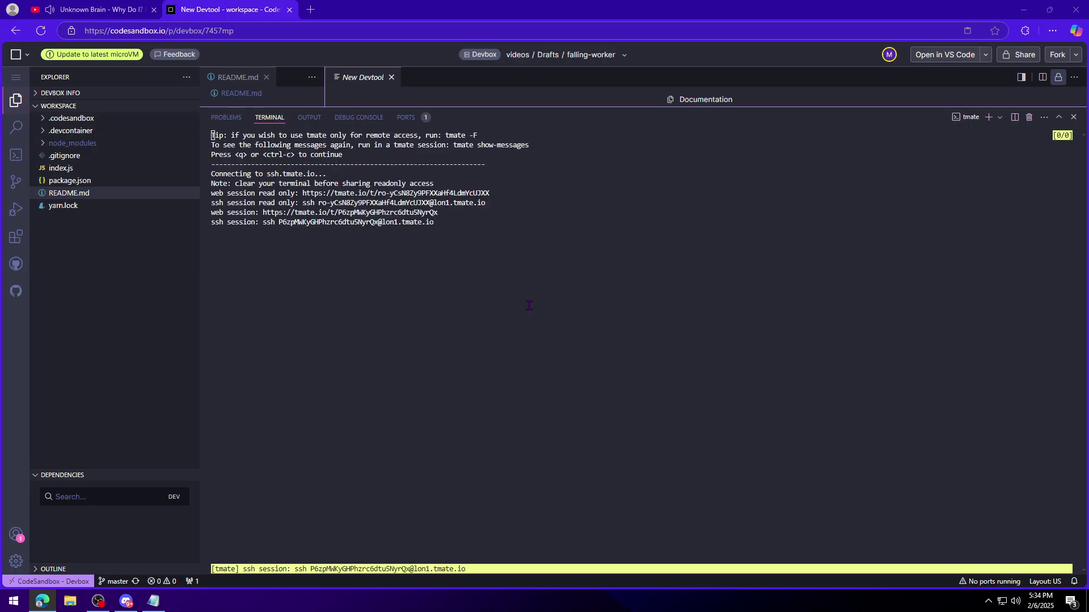
- Launch Termius and copy the tmate ssh session line from the devbox terminal
key(super)
text(ter)
key(Return)
drag(439, 219, 268, 223)
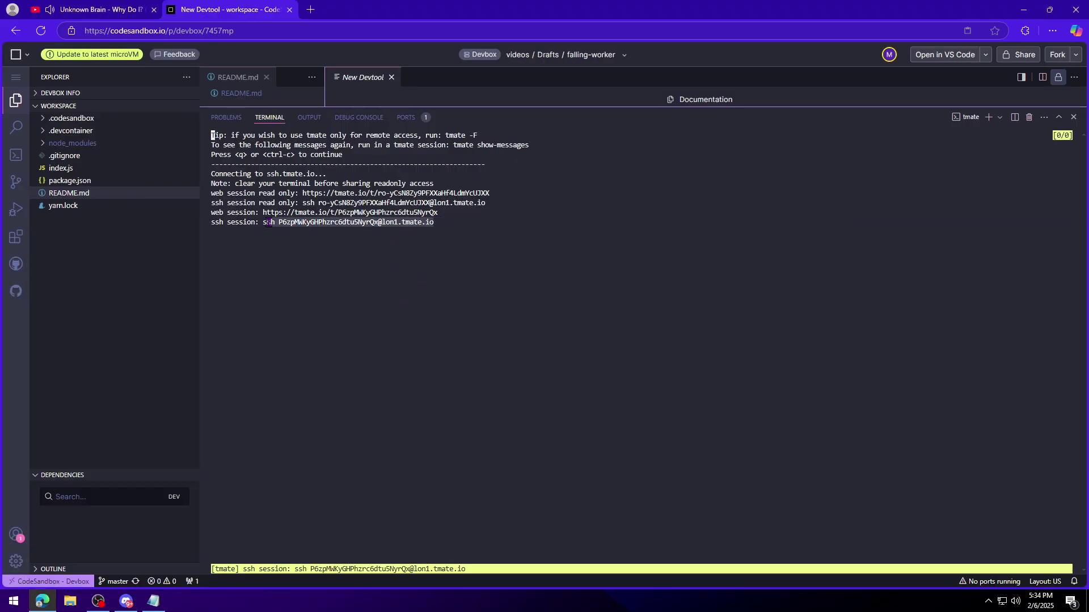
key(ctrl+c)
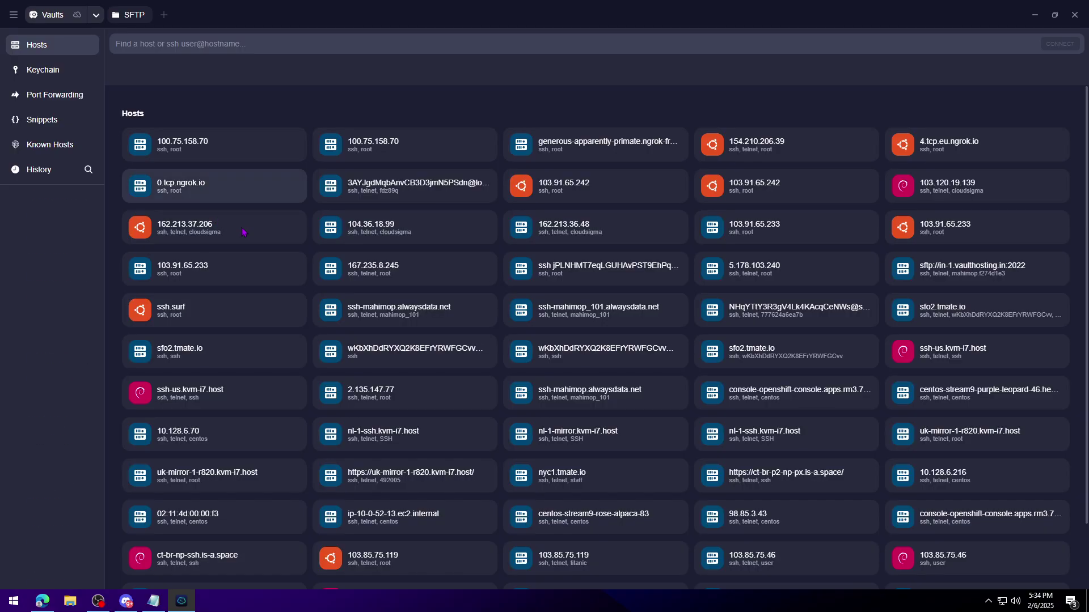
- Join the tmate session over ssh from a Termius local terminal, then confirm it in CodeSandbox's enlarged terminal
click(211, 73)
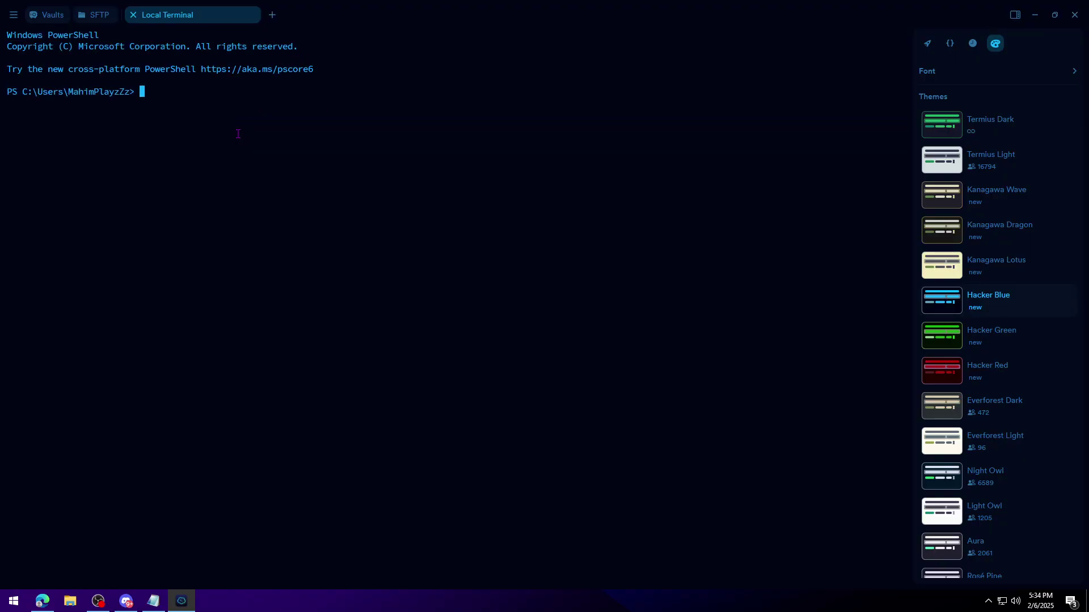
key(ctrl+v)
key(Return)
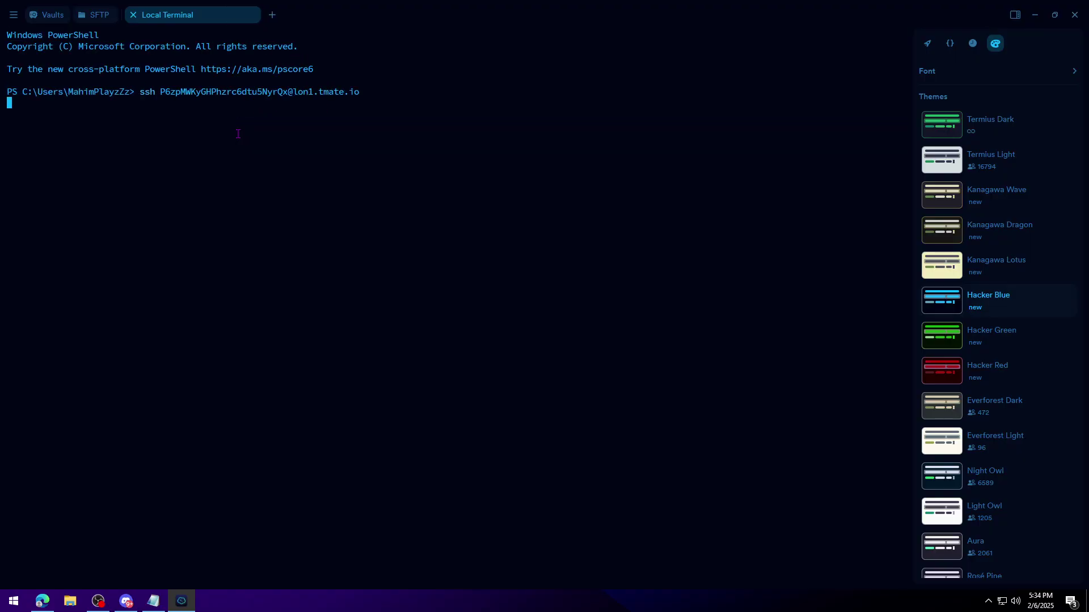
text(clea)
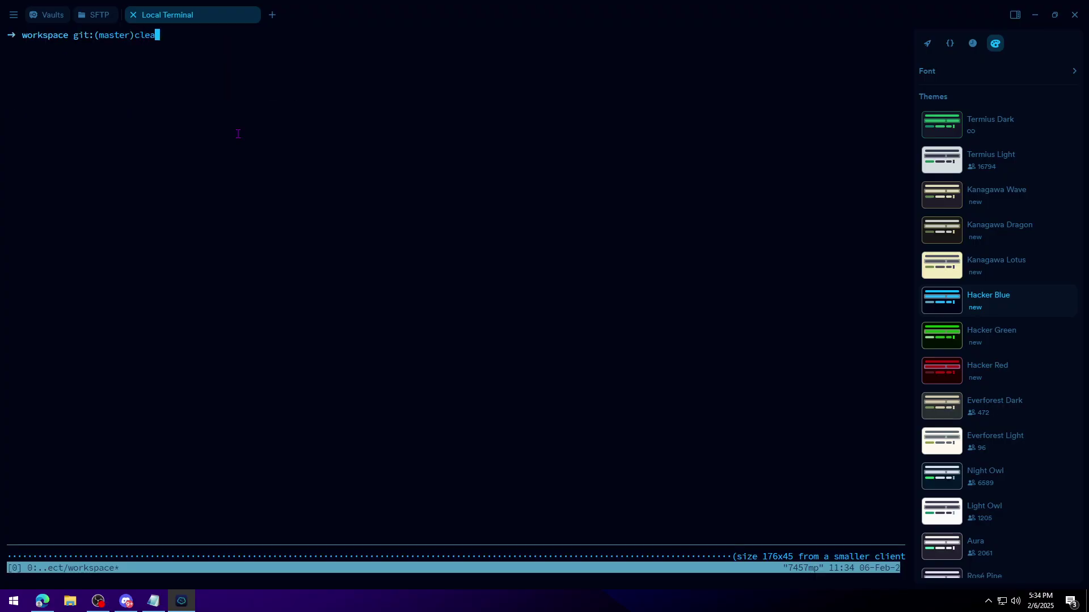
text(r)
key(Return)
key(alt+Tab)
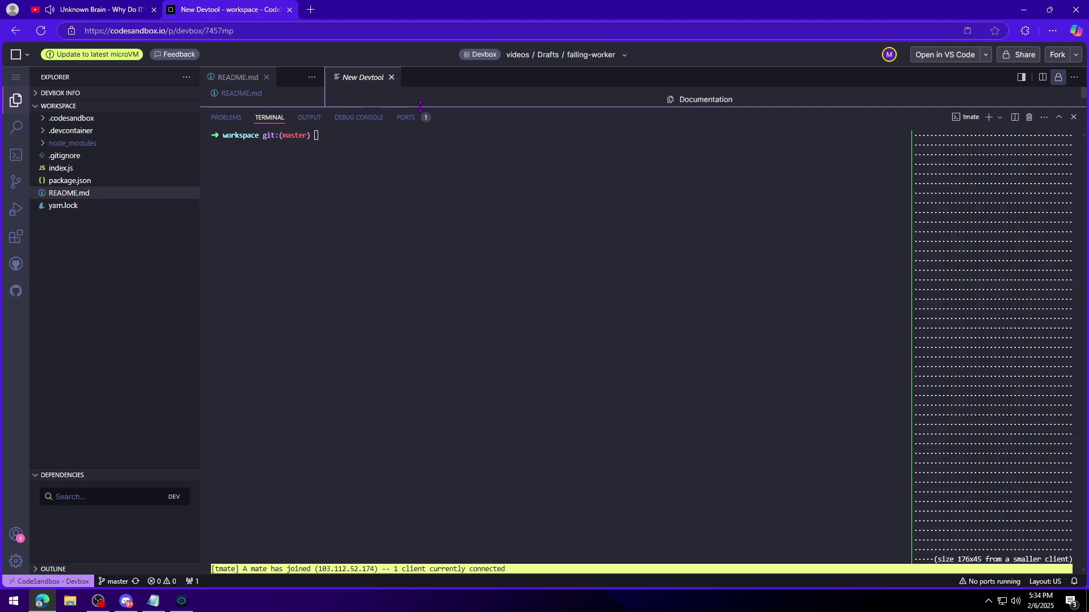
drag(423, 109, 423, 67)
- Clear the Termius session screen, then select the hydra_panel.sh install line in Discord
click(131, 606)
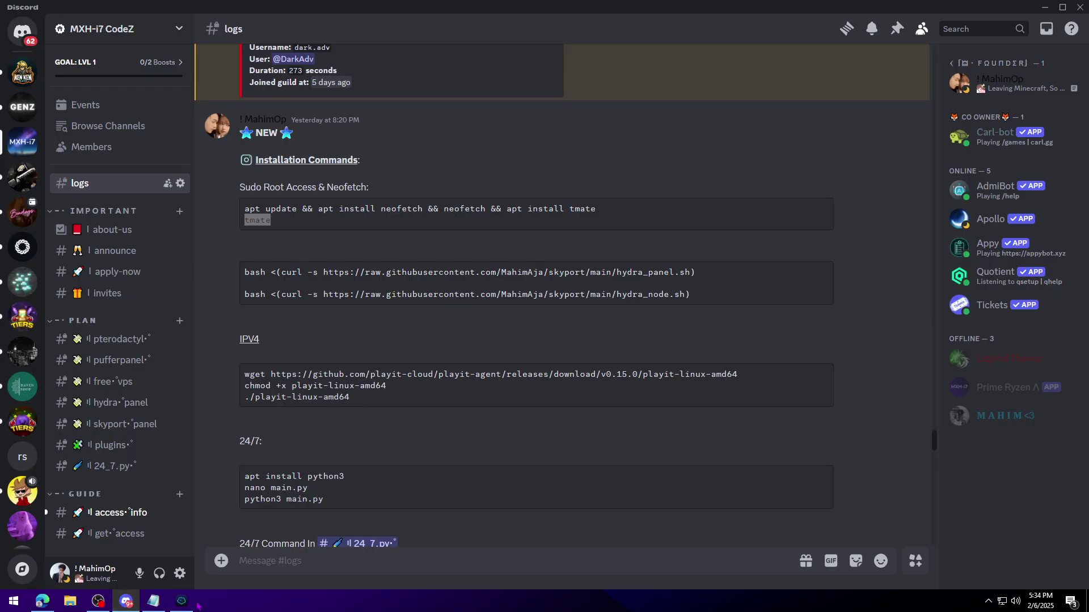
click(182, 601)
text(clear)
key(Return)
key(BackSpace)
key(BackSpace)
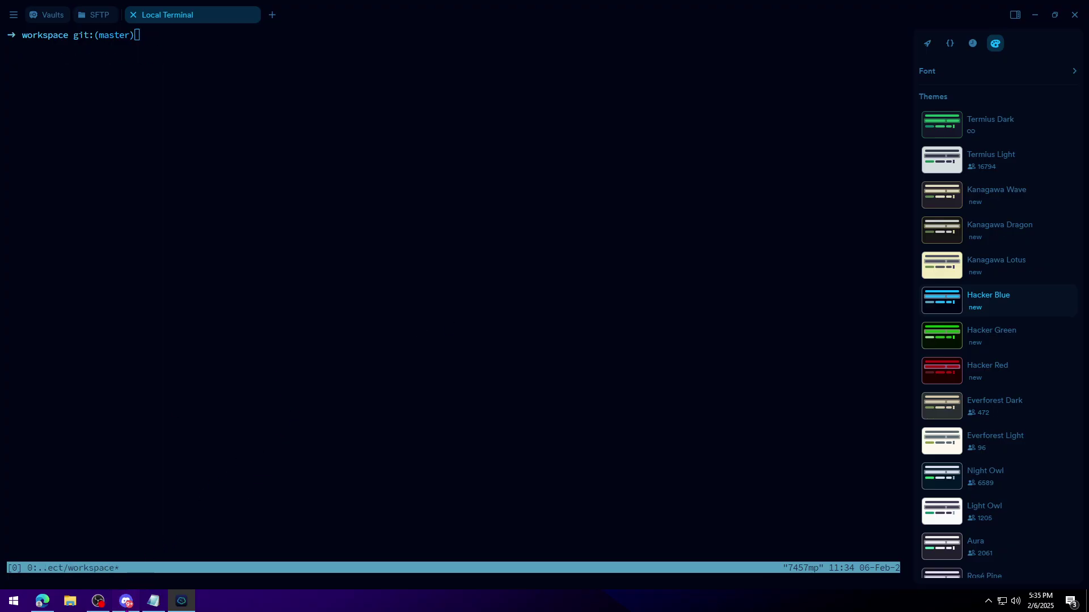
click(125, 601)
drag(696, 273, 244, 273)
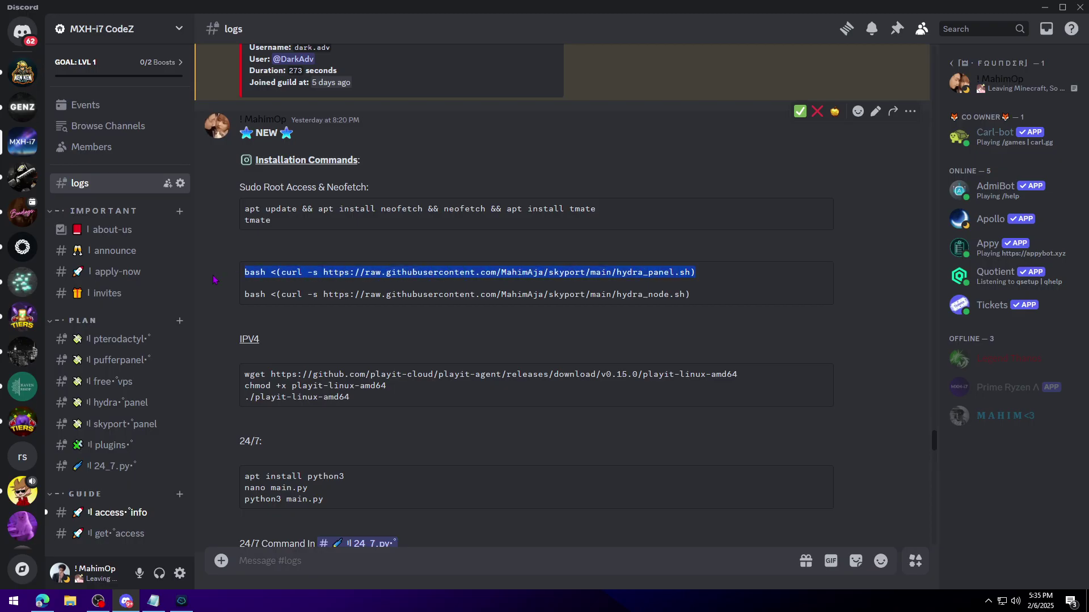
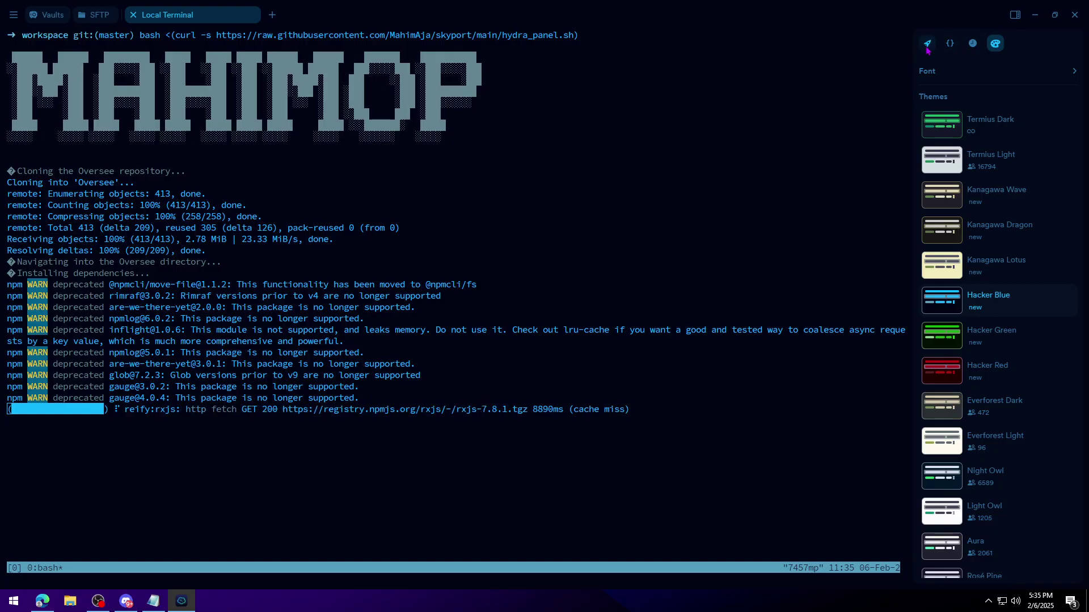
- Swap the Themes list in the side panel for the terminal search, sharing and autocomplete options
click(1003, 51)
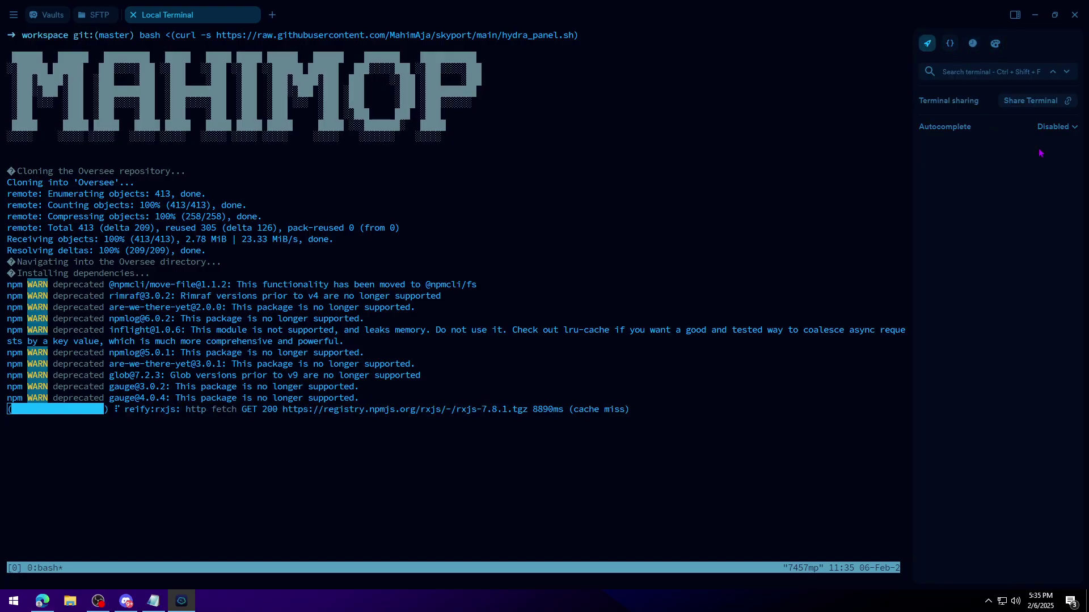
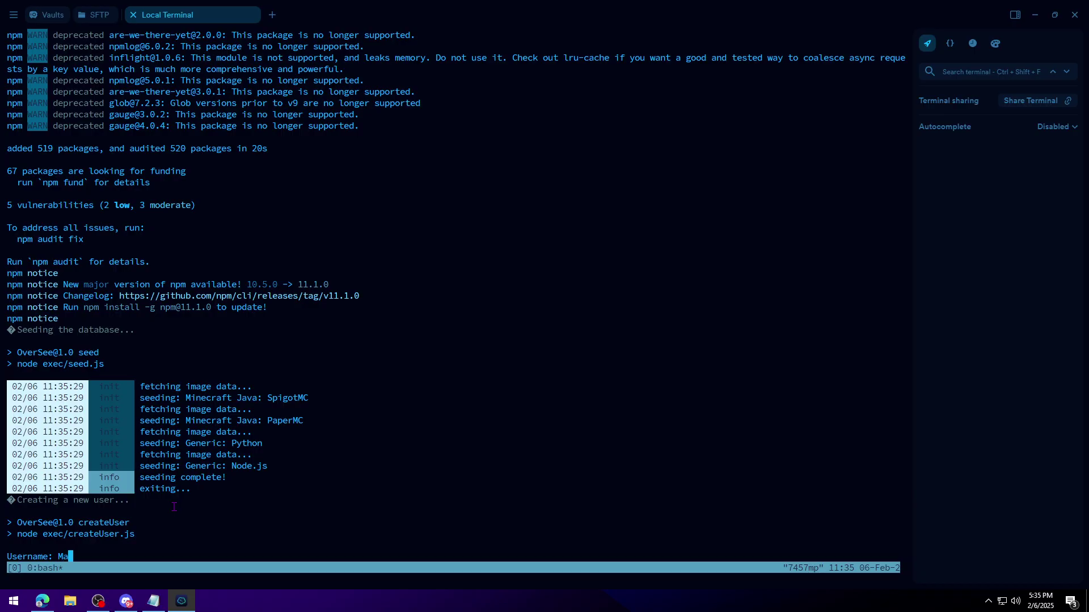
- Enter the admin username, e-mail address and password at the createUser prompts to create the user
key(Return)
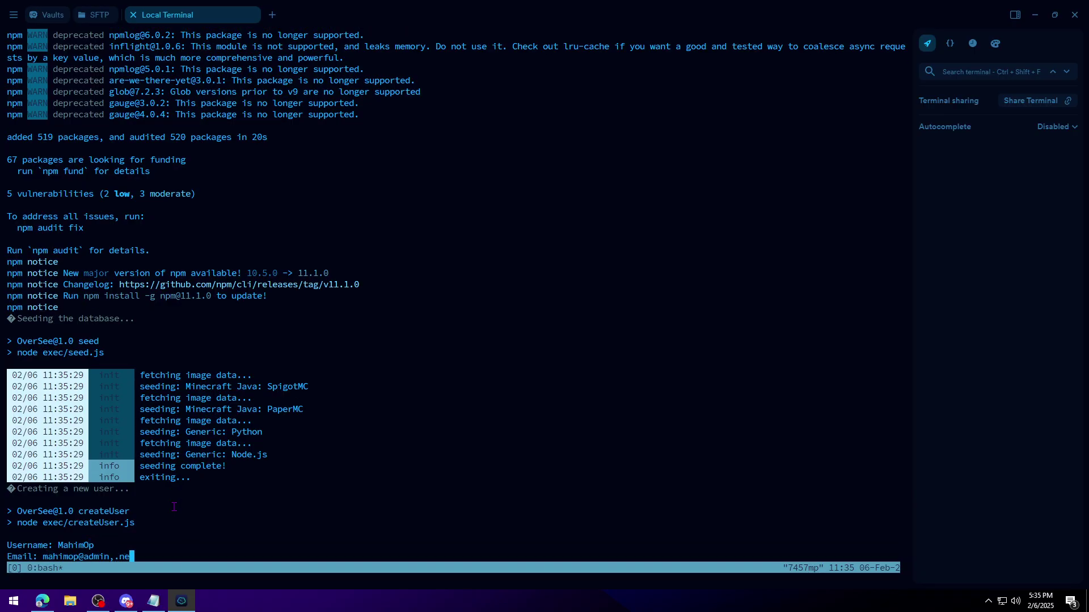
key(Return)
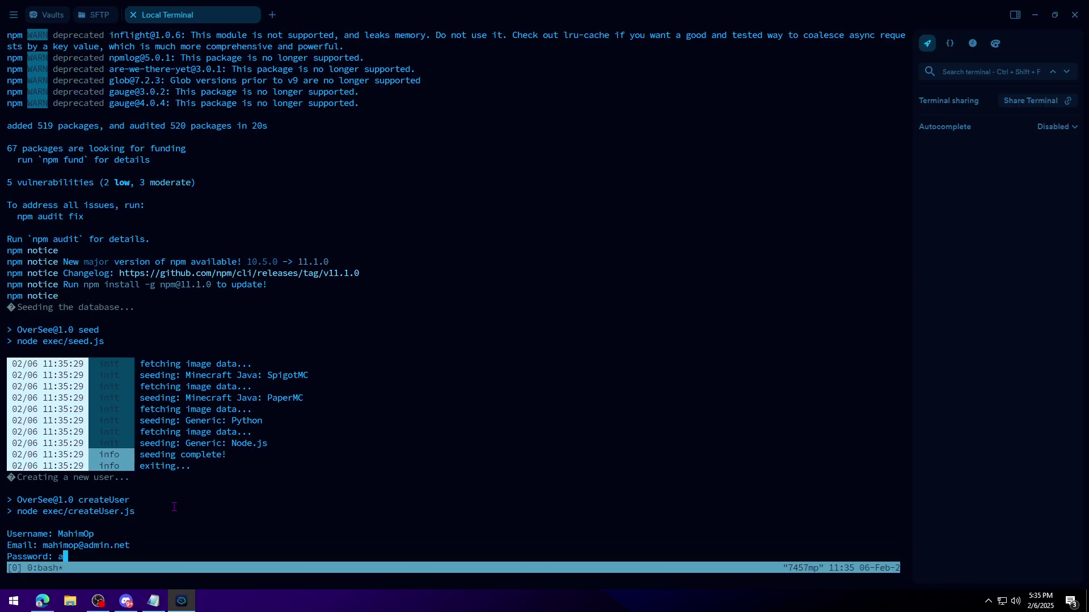
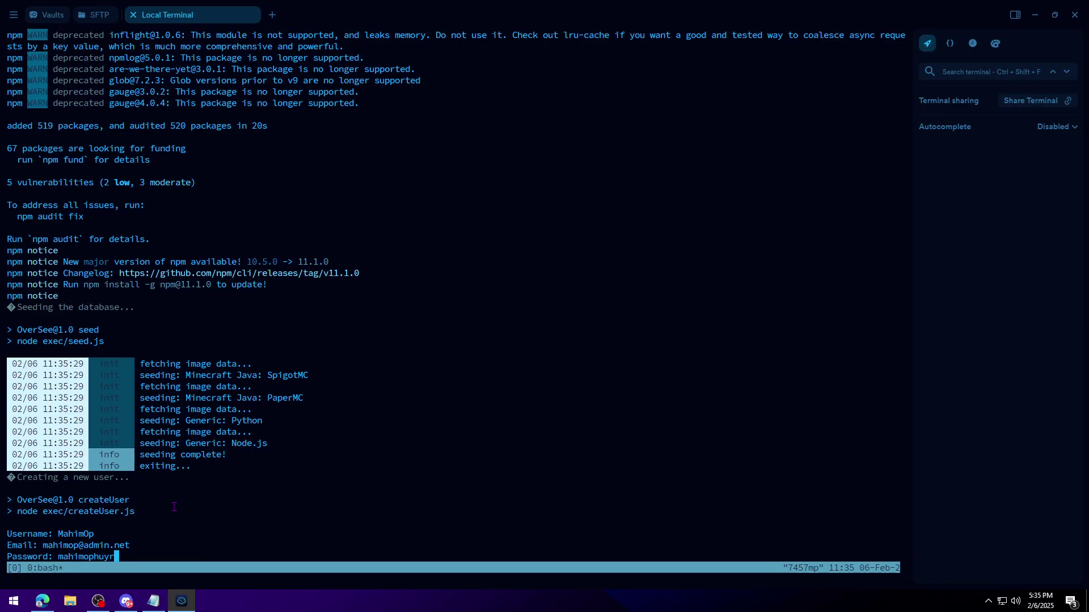
key(Return)
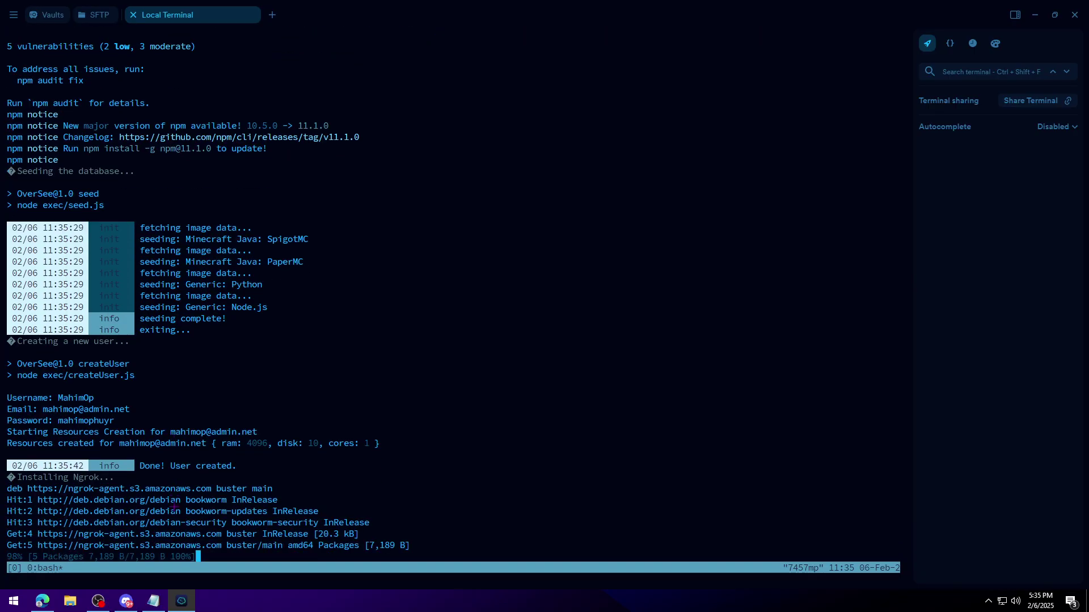
- Note the admin password and e-mail address on two lines of a Discord message draft
key(alt+Tab)
key(shift+Return)
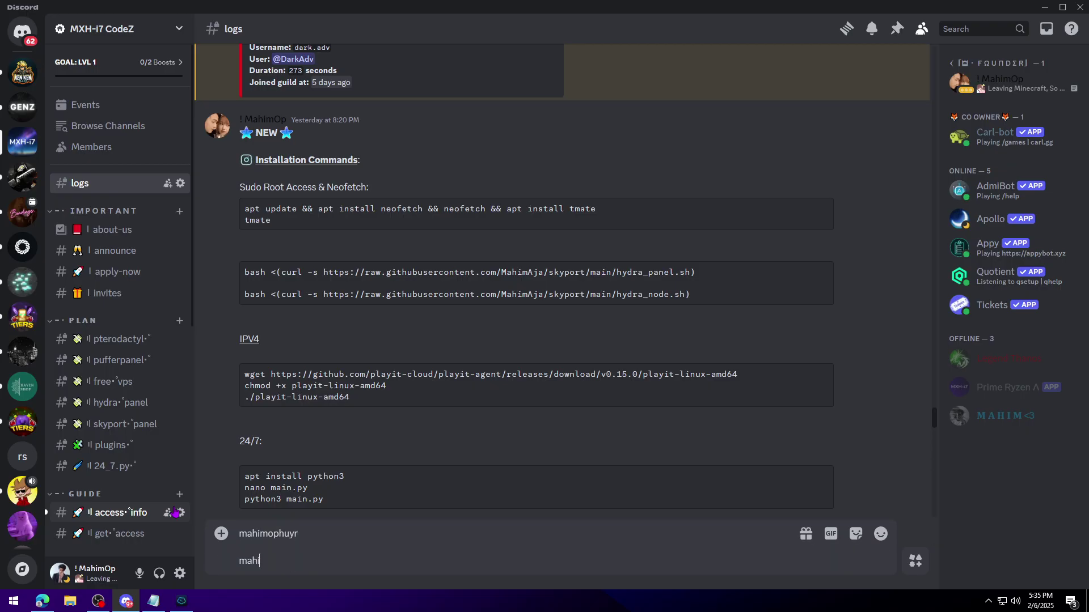
key(alt+Tab)
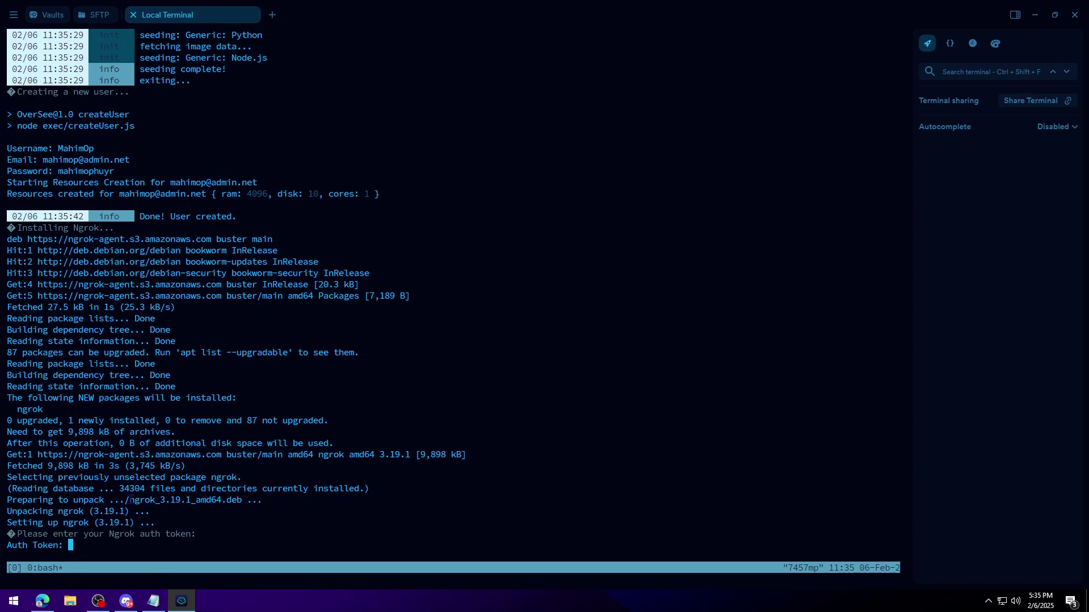
- Replace the Notepad note with 'no ngrok' and 'so press Cntrl + C' on the next line
click(153, 601)
key(ctrl+a)
text(no ngrok)
key(Return)
key(Return)
text(so )
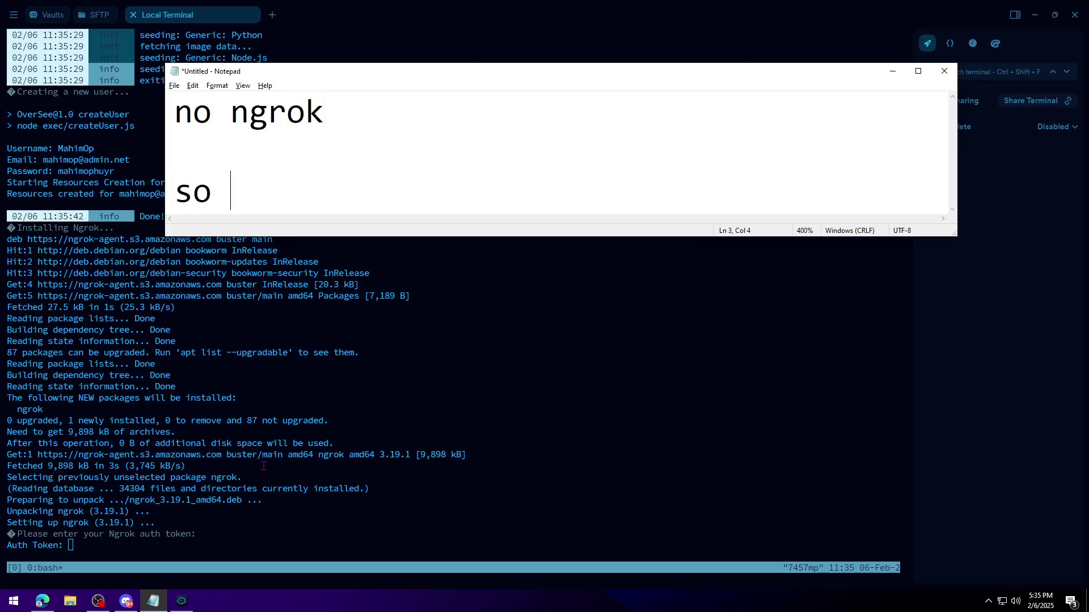
text(c)
key(BackSpace)
text(press)
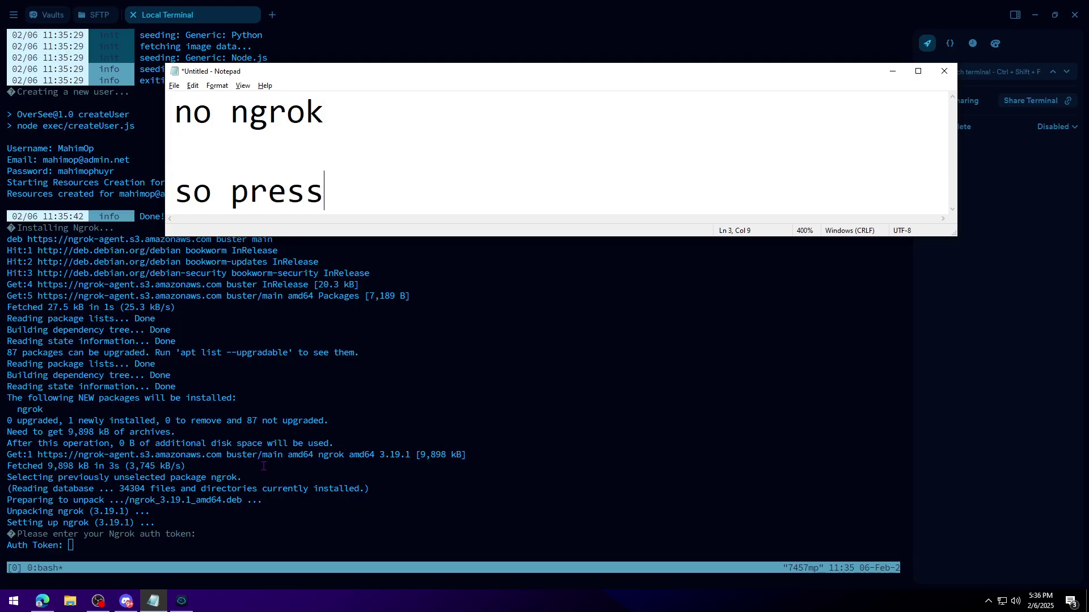
text( Cntrl + )
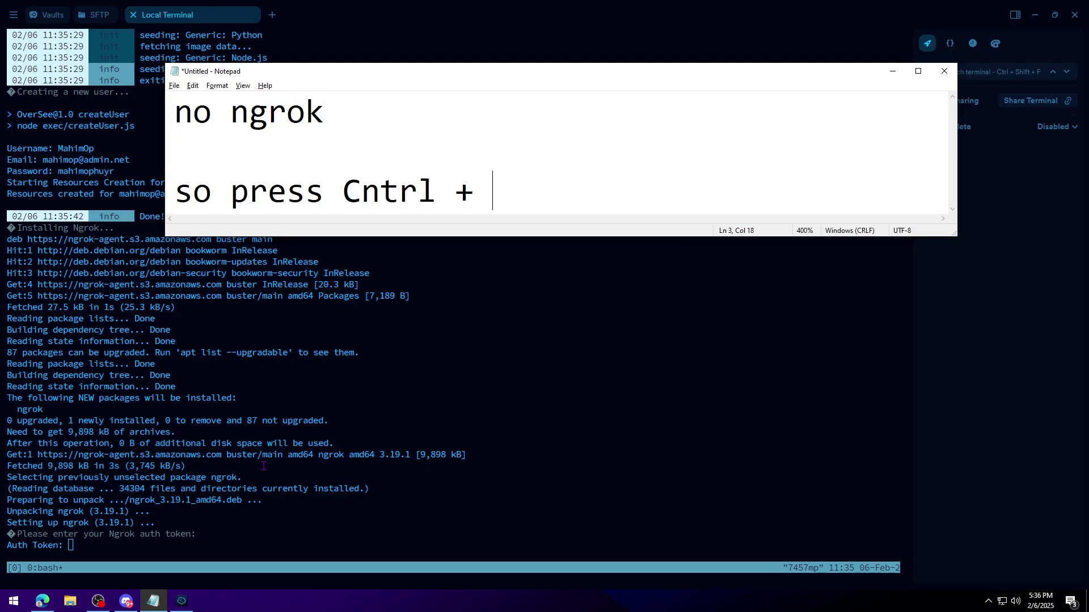
text(C)
click(280, 457)
- Cancel the Ngrok token prompt, clear and list the workspace, and enter the Oversee folder
key(ctrl+c)
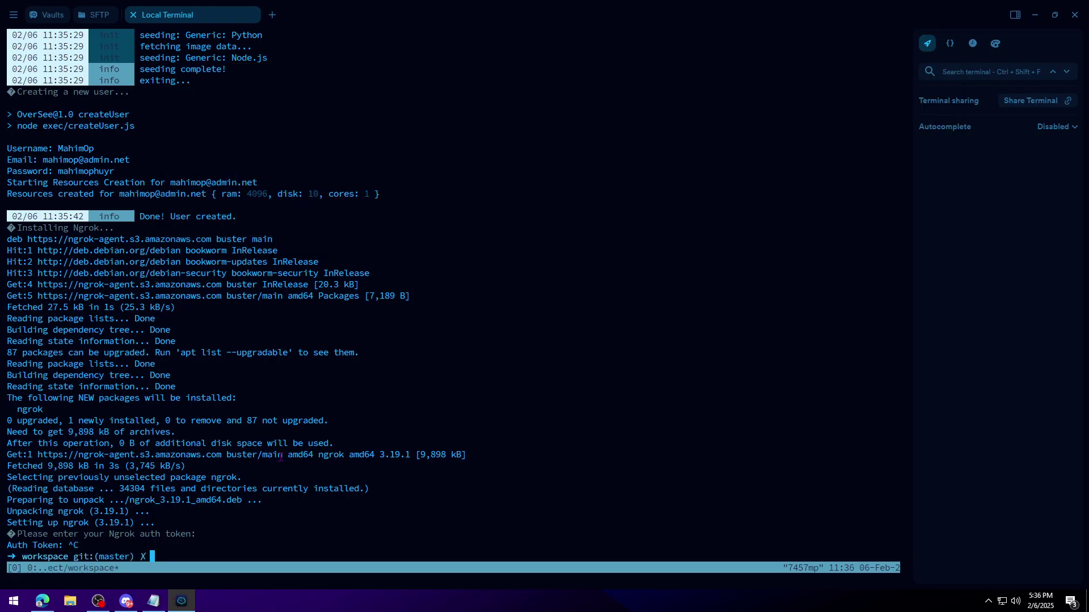
text(clear)
key(Return)
text(ls)
key(Return)
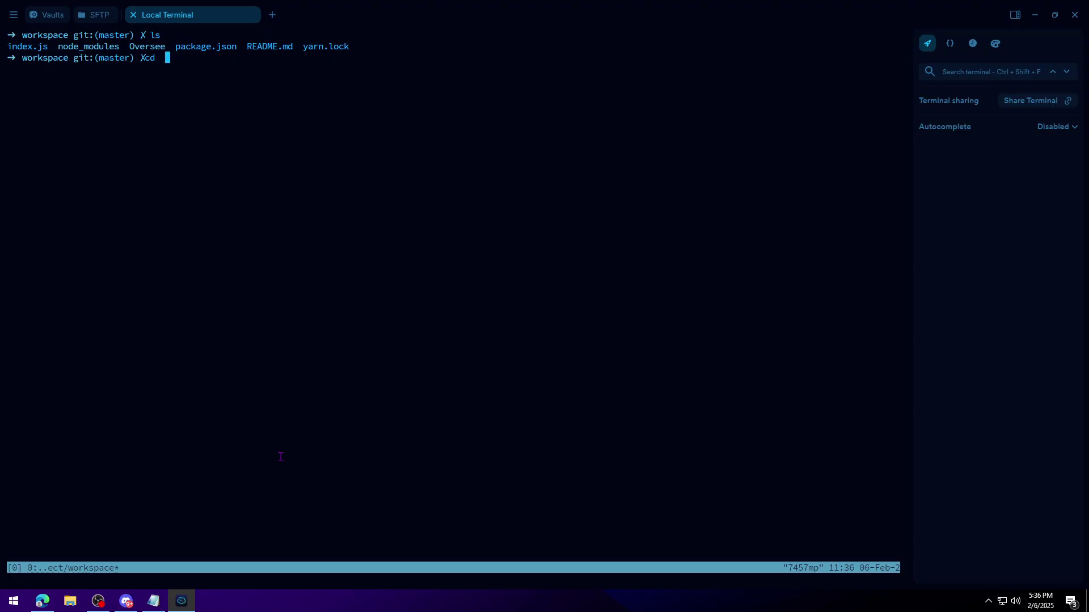
text(cd O)
key(Tab)
key(Return)
- Install the panel's dependencies with npm i and start it with node
text(npm i)
key(Return)
text(clear)
key(Return)
text(node .)
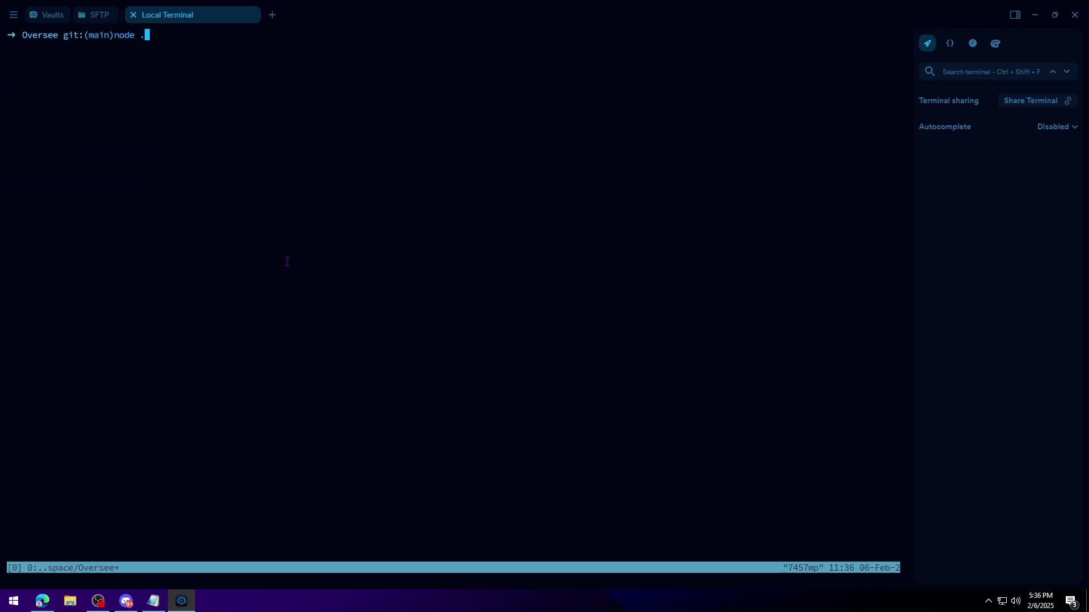
key(Return)
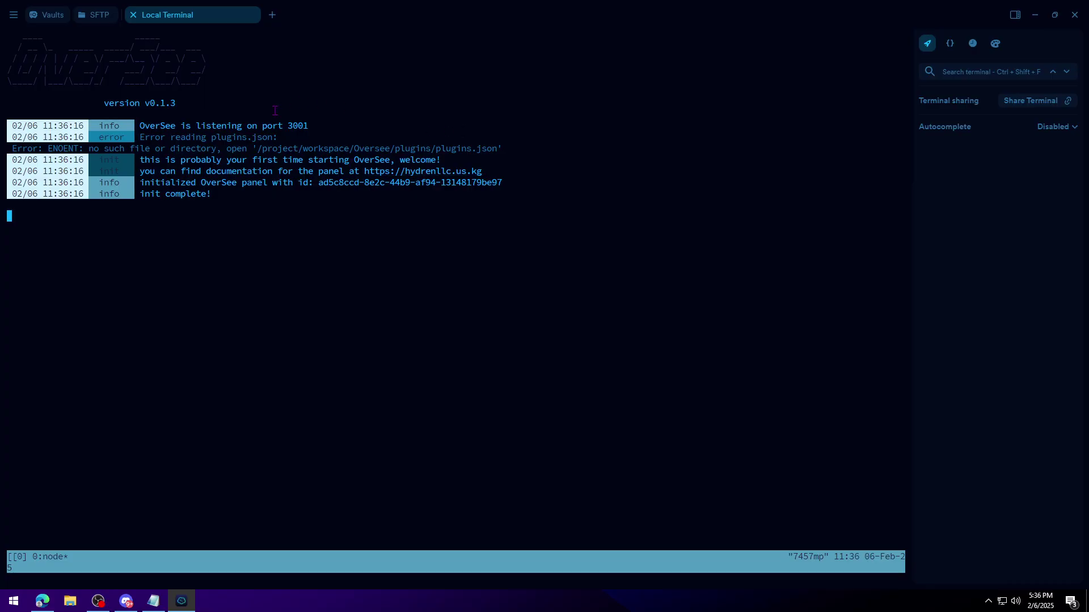
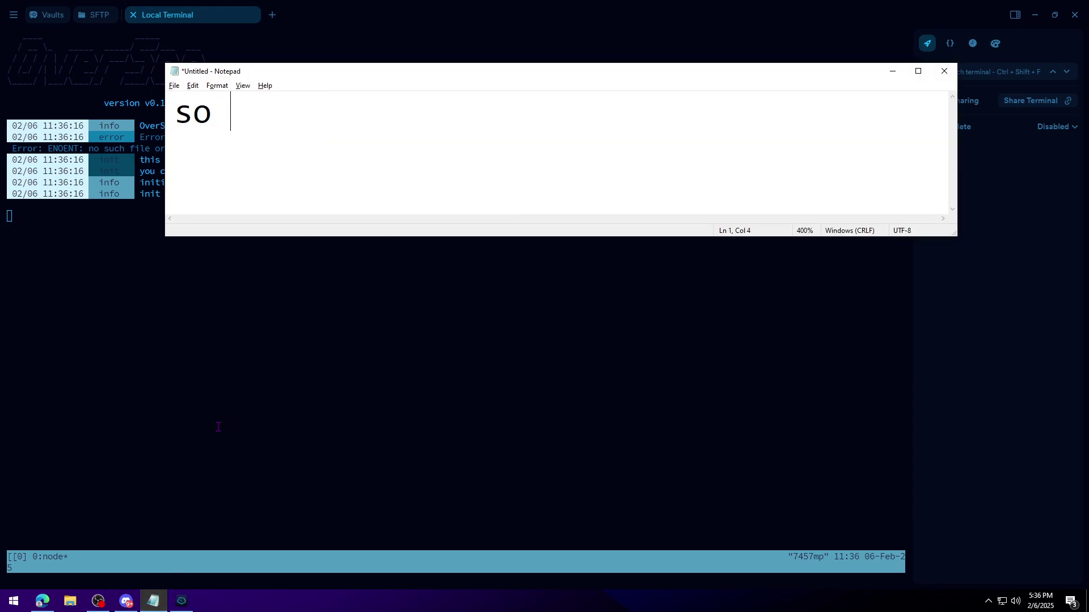
- Jot 'so install', then 'so g0o' in Notepad, clear the note, and return to the CodeSandbox browser
text(tall)
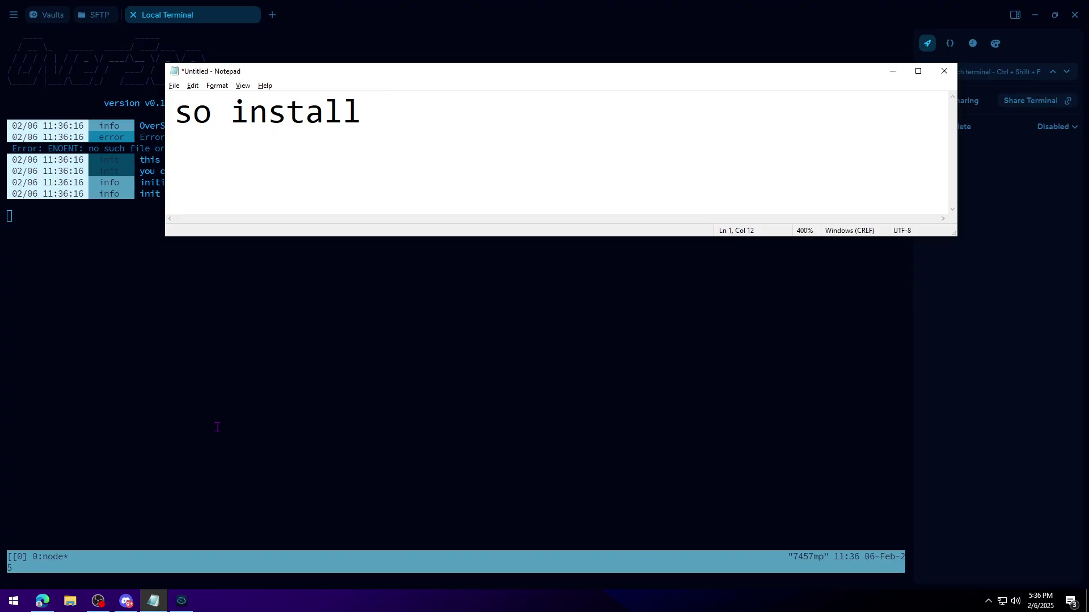
key(ctrl+a)
text(so g0o)
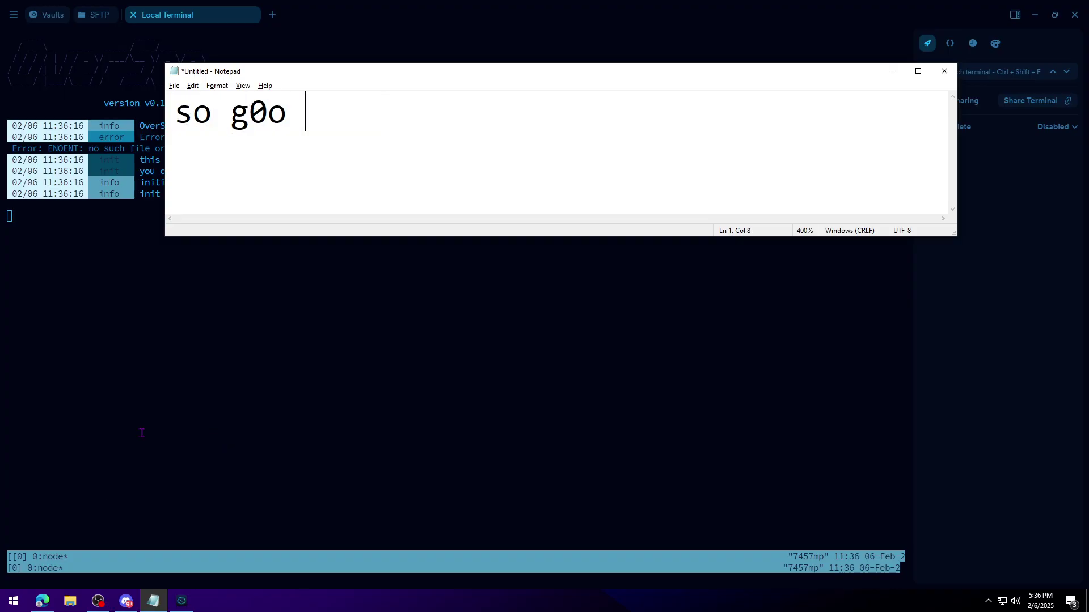
key(ctrl+a)
key(BackSpace)
key(alt+Tab)
key(Tab)
key(Tab)
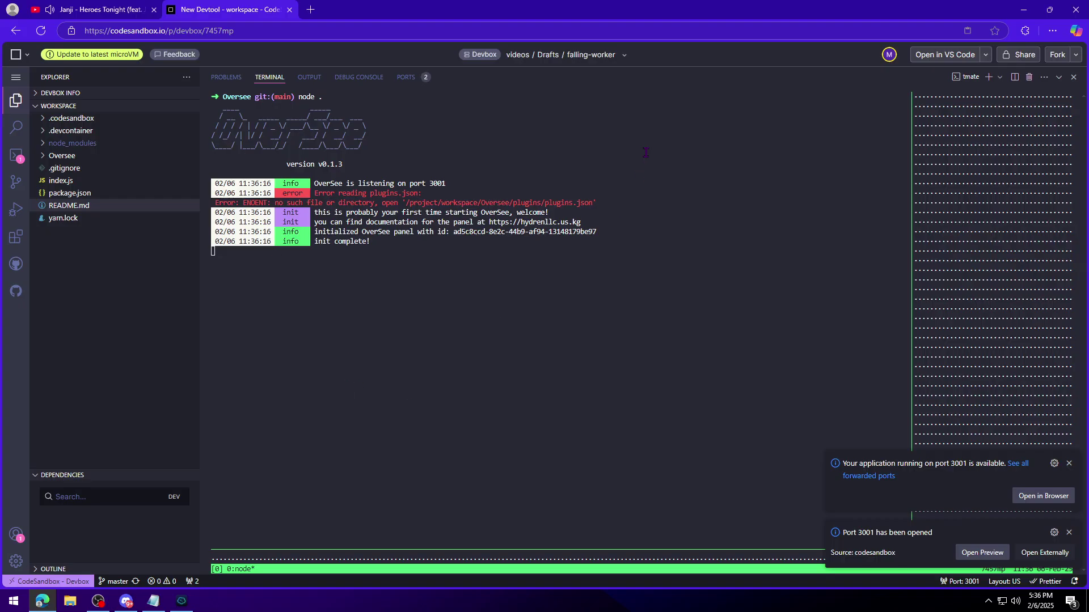
- Create a new zsh terminal in the Devbox and begin typing 'clea' at its prompt
click(989, 77)
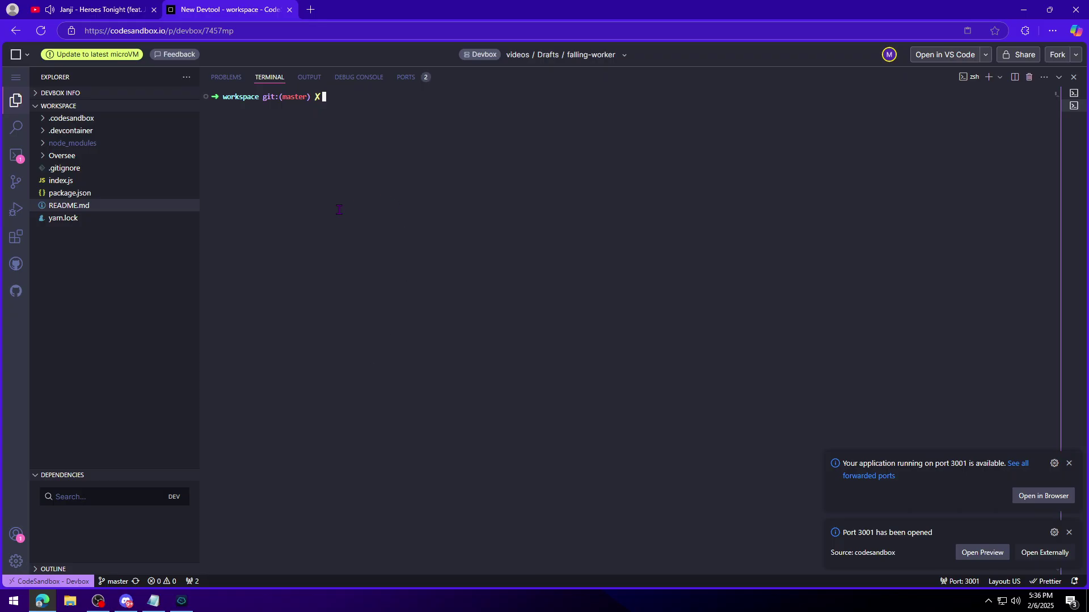
text(clea)
key(alt+Tab)
- Write 'IP TIME' in the note and select the hydra_node.sh install line in Discord
text(IP TIME)
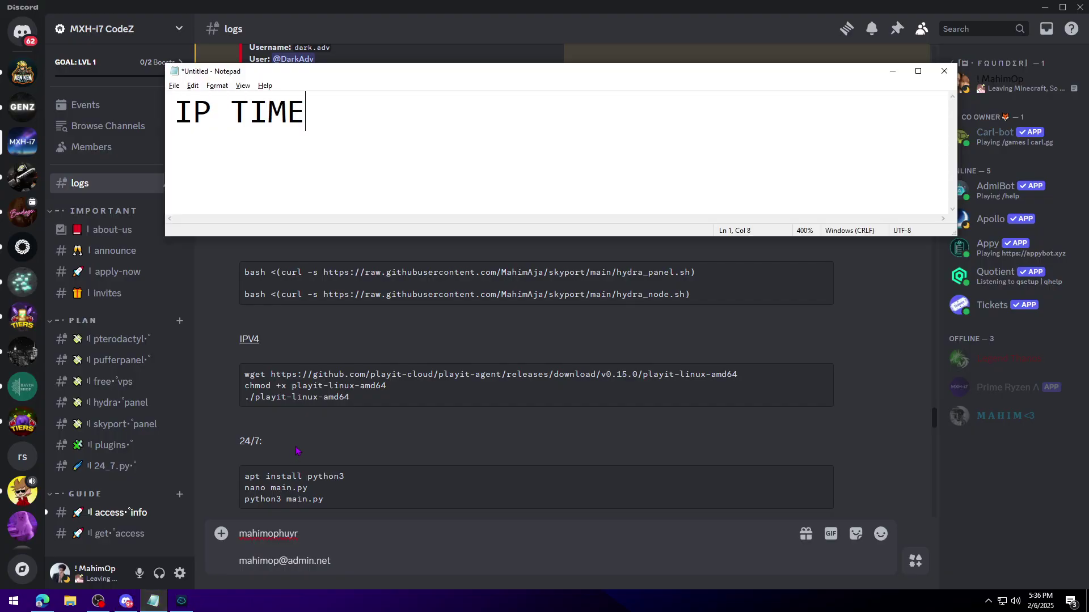
click(296, 451)
drag(600, 208, 244, 209)
drag(689, 294, 244, 295)
key(ctrl+c)
- Paste the hydra_node.sh command into the CodeSandbox terminal and run it
key(alt+Tab)
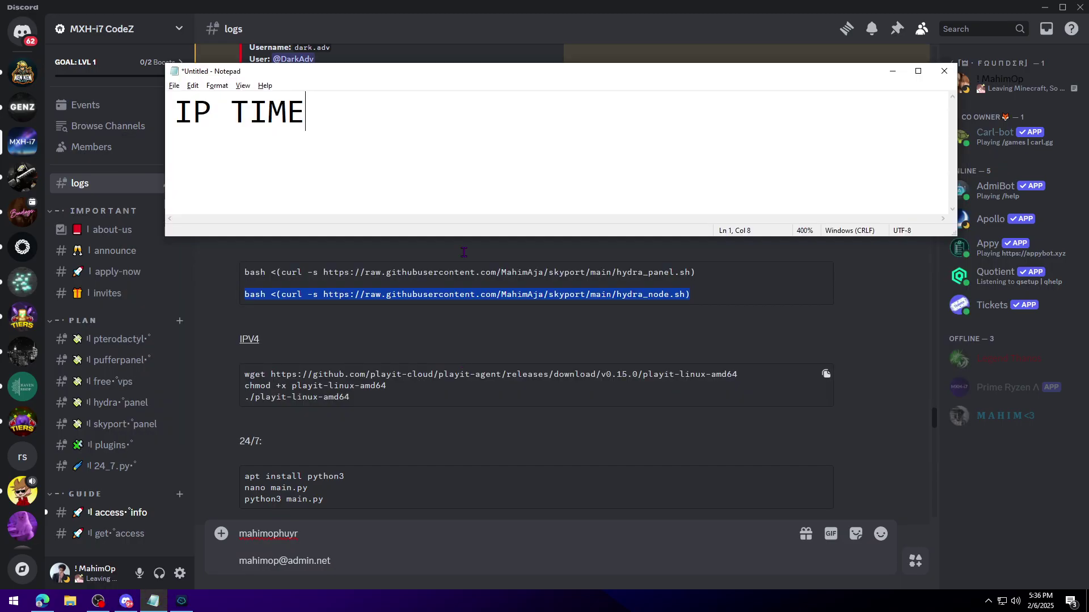
key(alt+Tab)
key(alt+Tab)
key(ctrl+v)
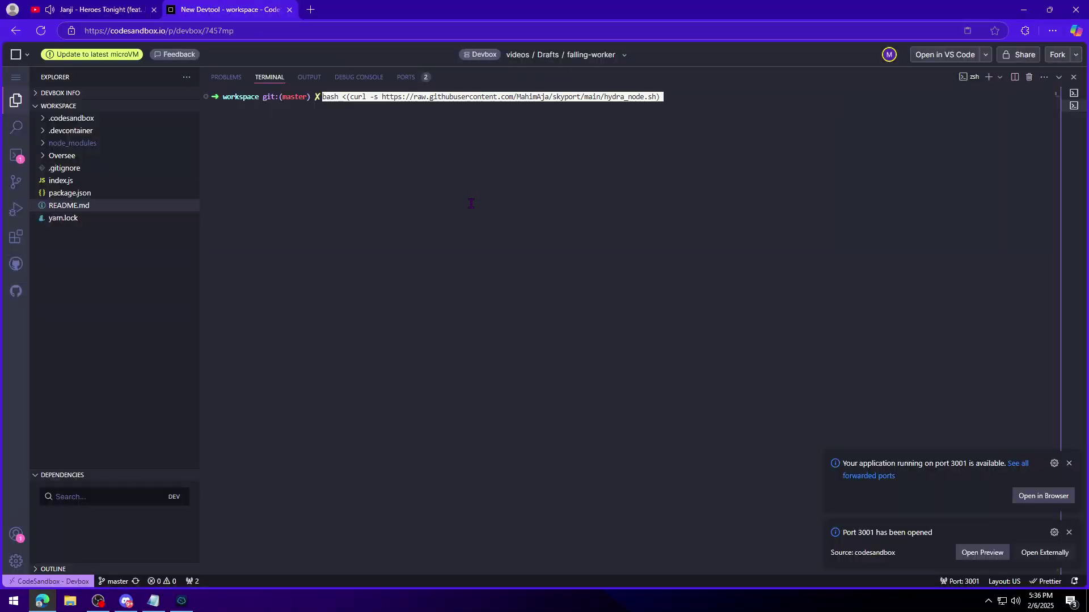
key(Return)
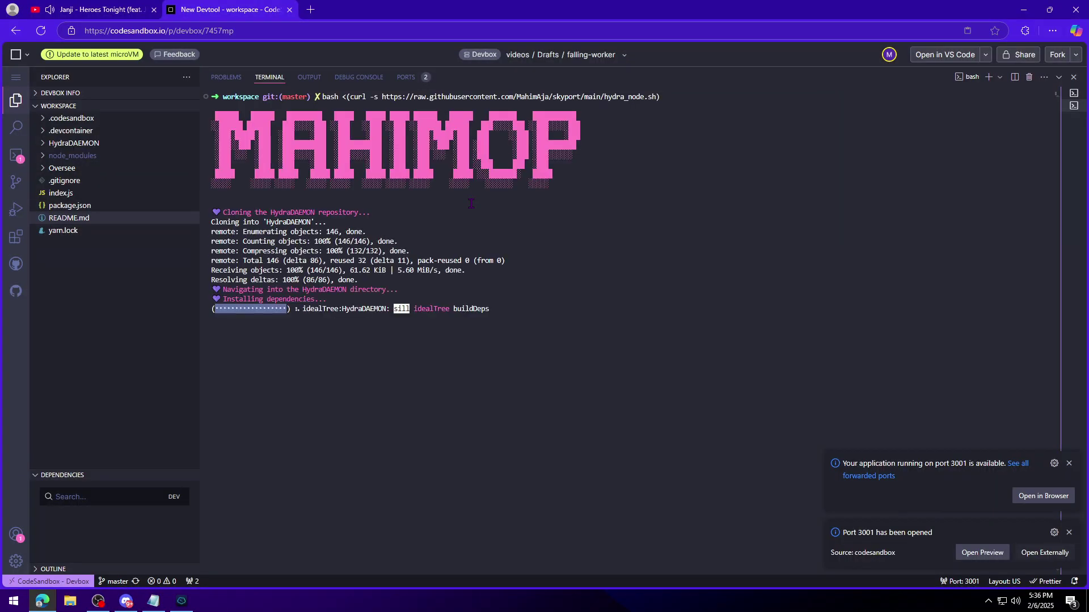
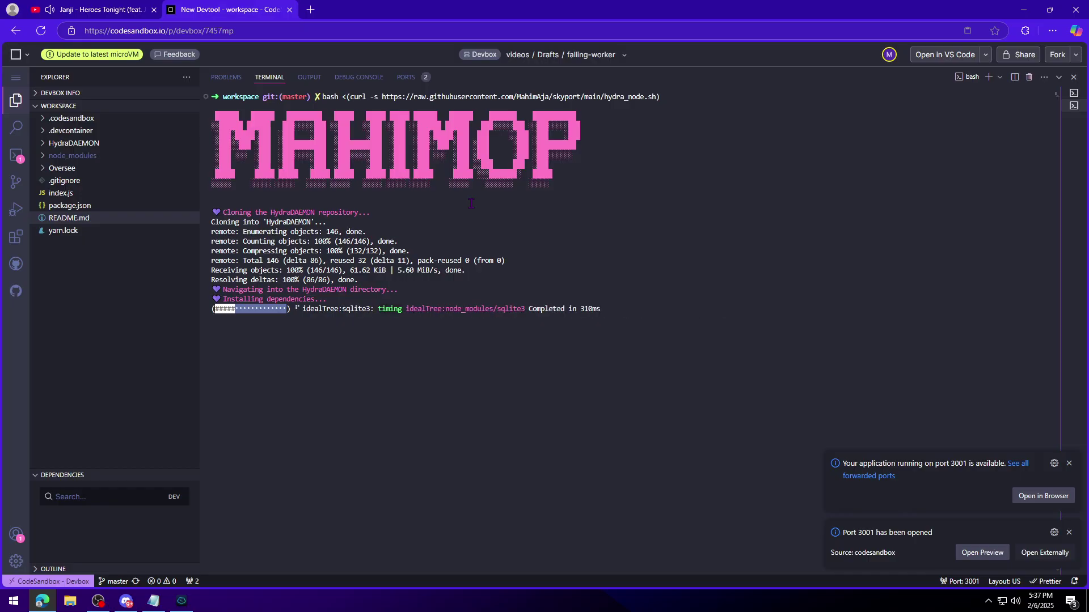
- Open a fresh terminal in the CodeSandbox devbox
key(alt+Tab)
key(Tab)
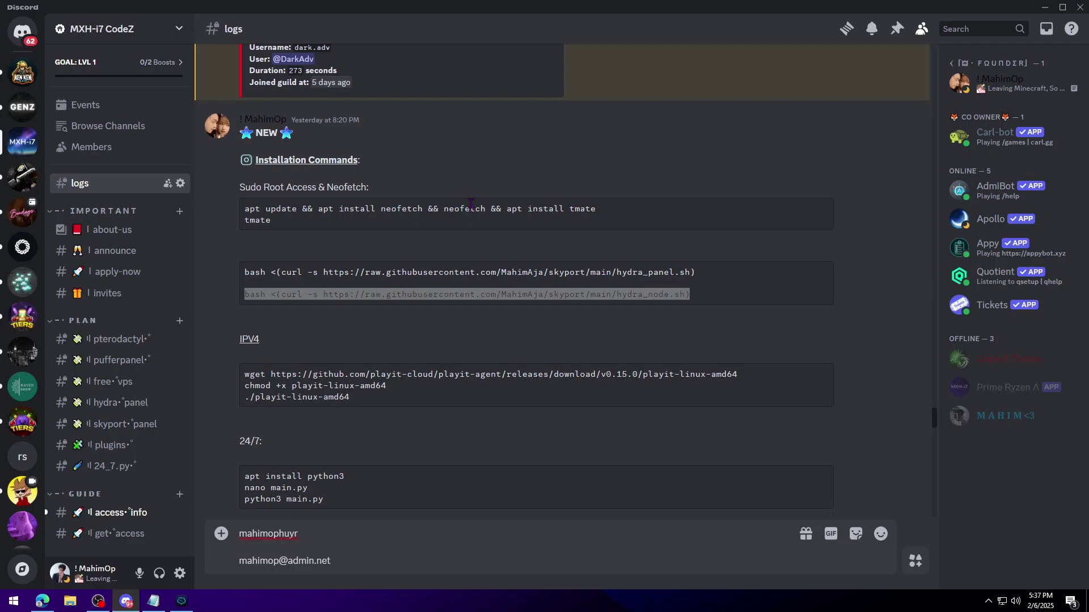
key(alt+Tab)
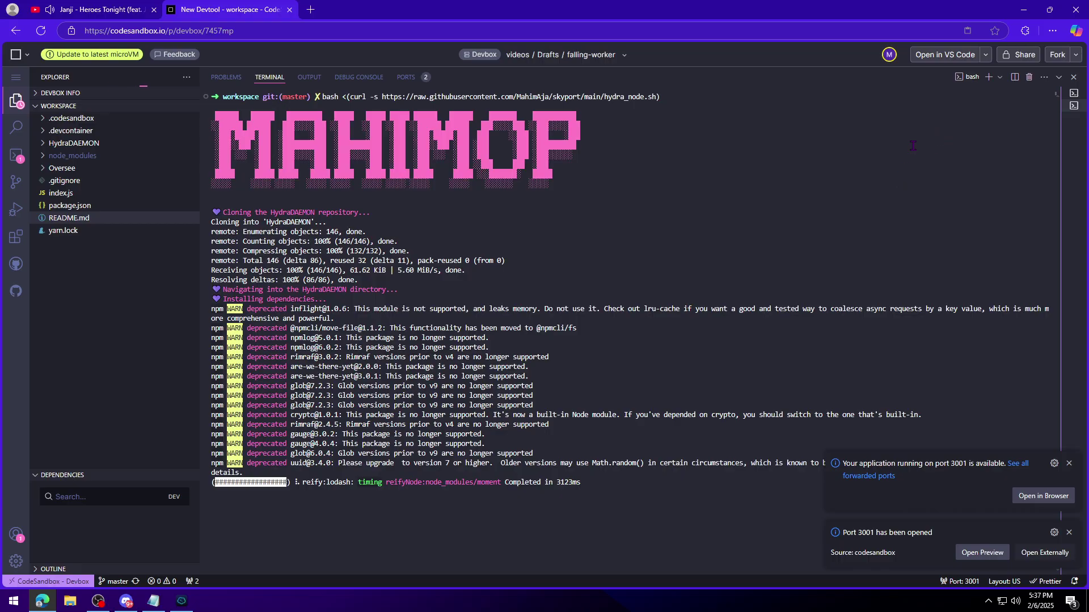
click(988, 77)
- Download and run the playit agent from the chat's commands, then copy its claim link
key(alt+Tab)
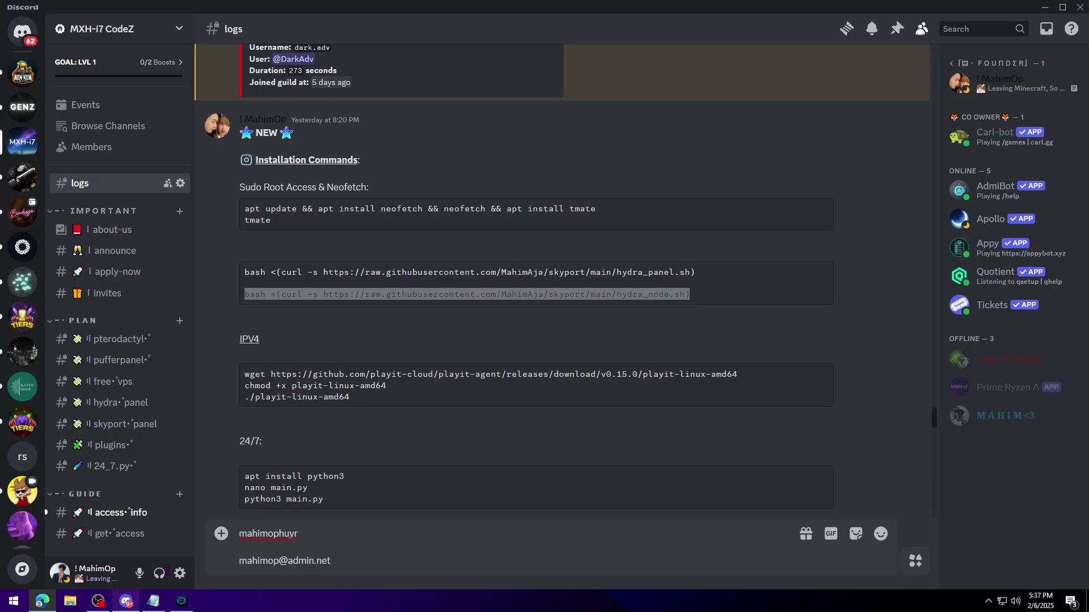
click(826, 376)
key(alt+Tab)
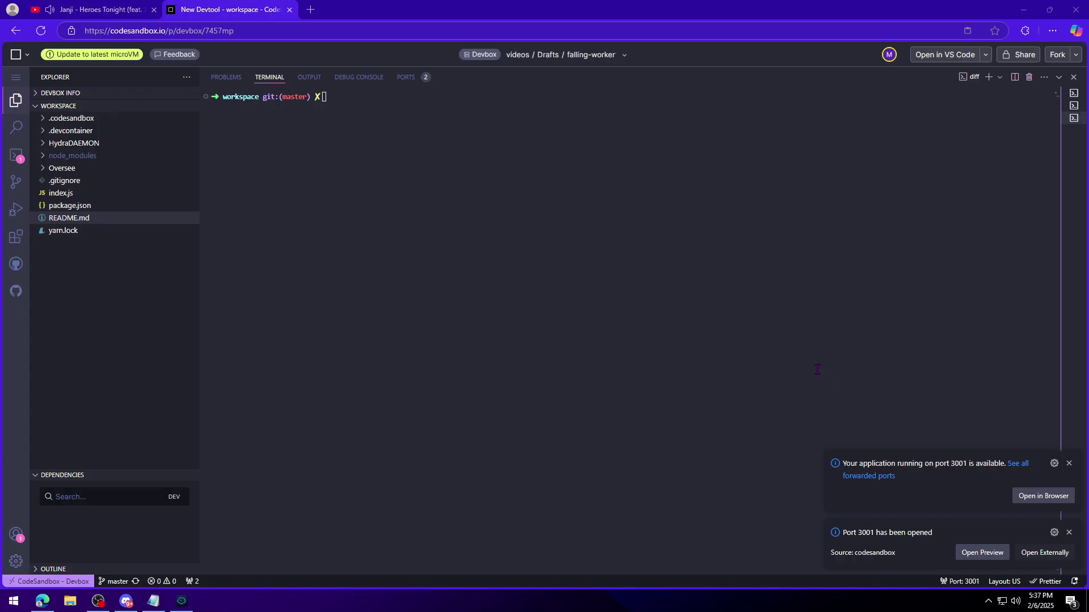
key(ctrl+v)
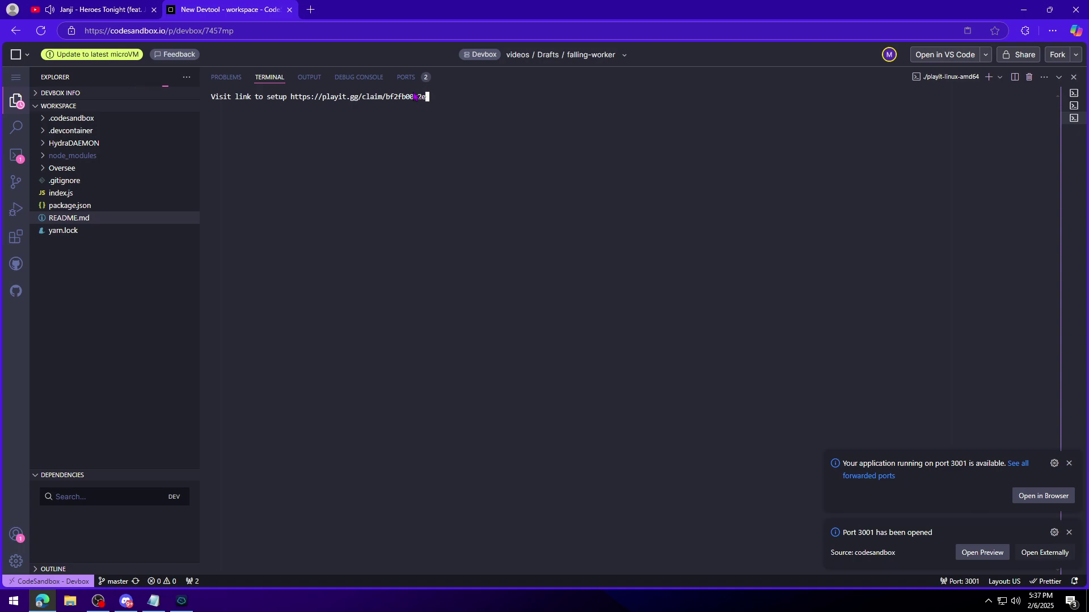
drag(436, 98, 291, 98)
key(ctrl+c)
- Load the playit claim link in a new browser tab
click(312, 10)
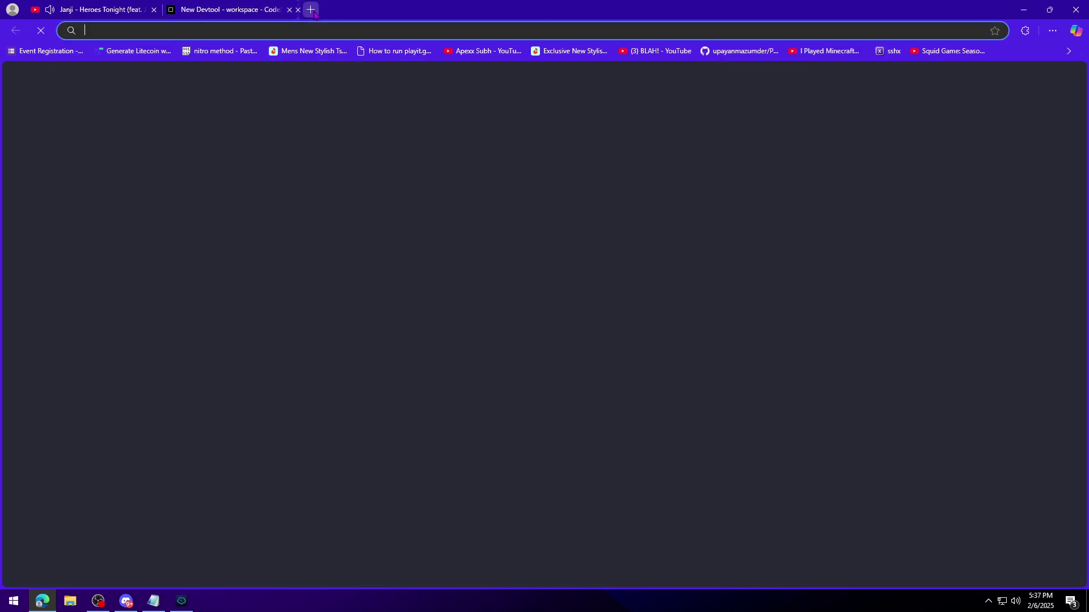
key(ctrl+v)
key(Return)
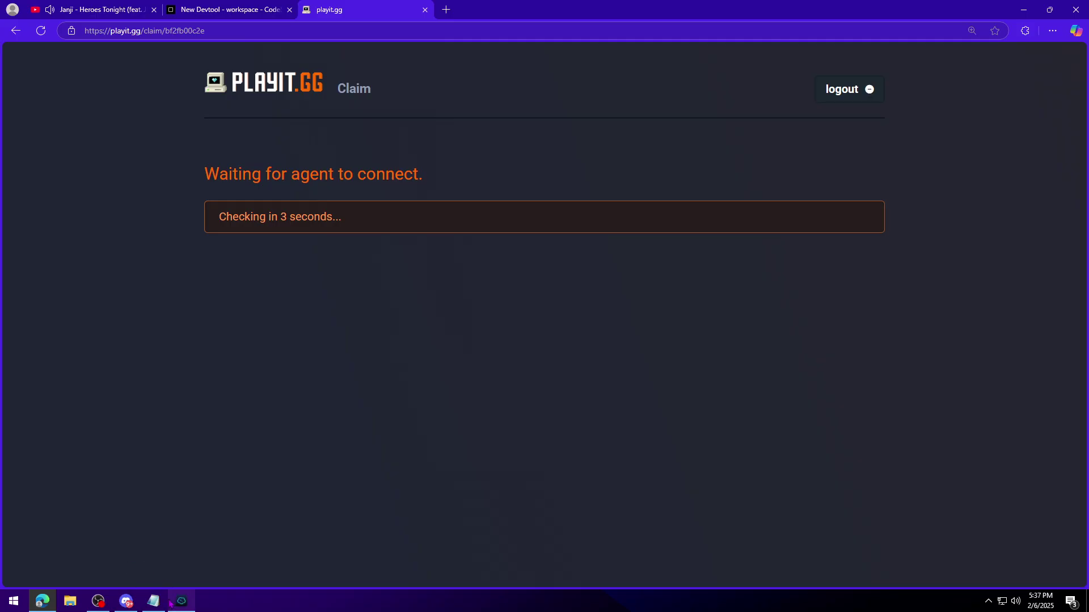
- Replace the notes text with 'subscribe!' and return to the claim page
click(153, 602)
key(ctrl+a)
text(subscribe!)
click(542, 438)
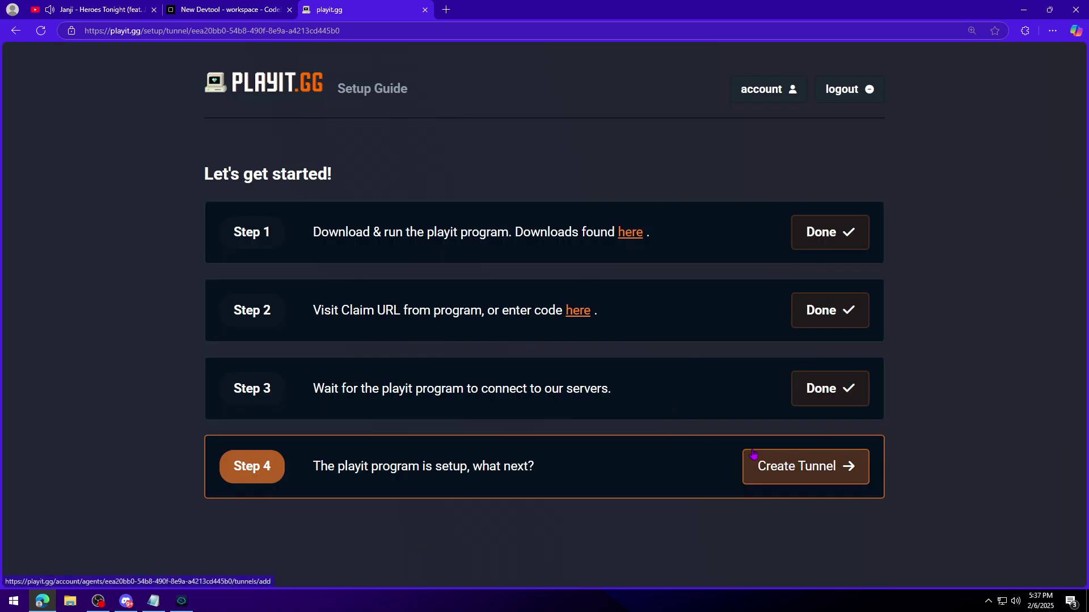
- Start tunnel creation and check the devbox's forwarded ports
click(748, 471)
click(188, 6)
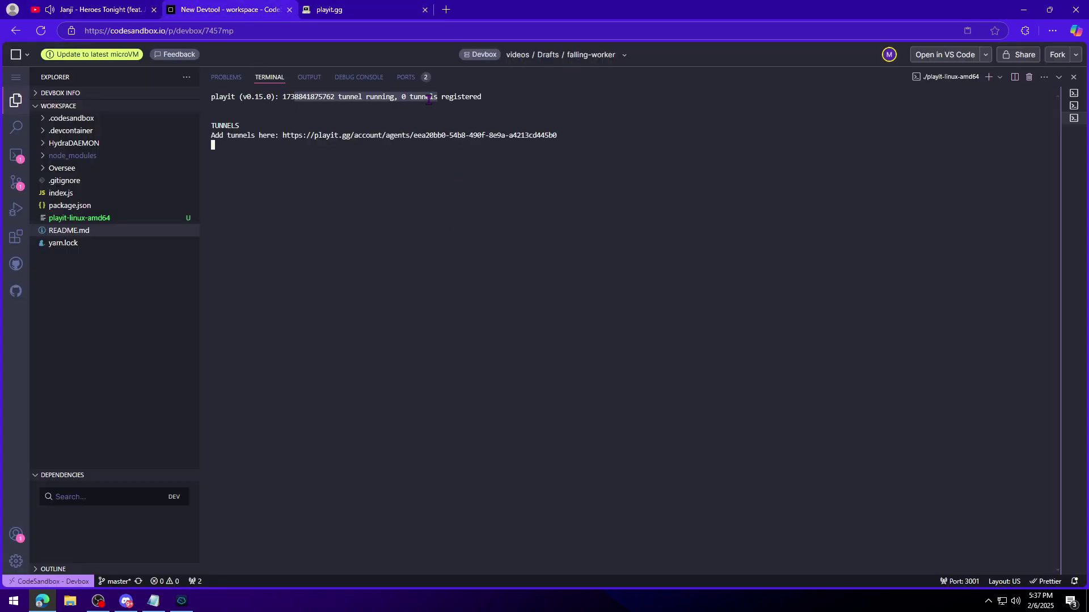
click(406, 77)
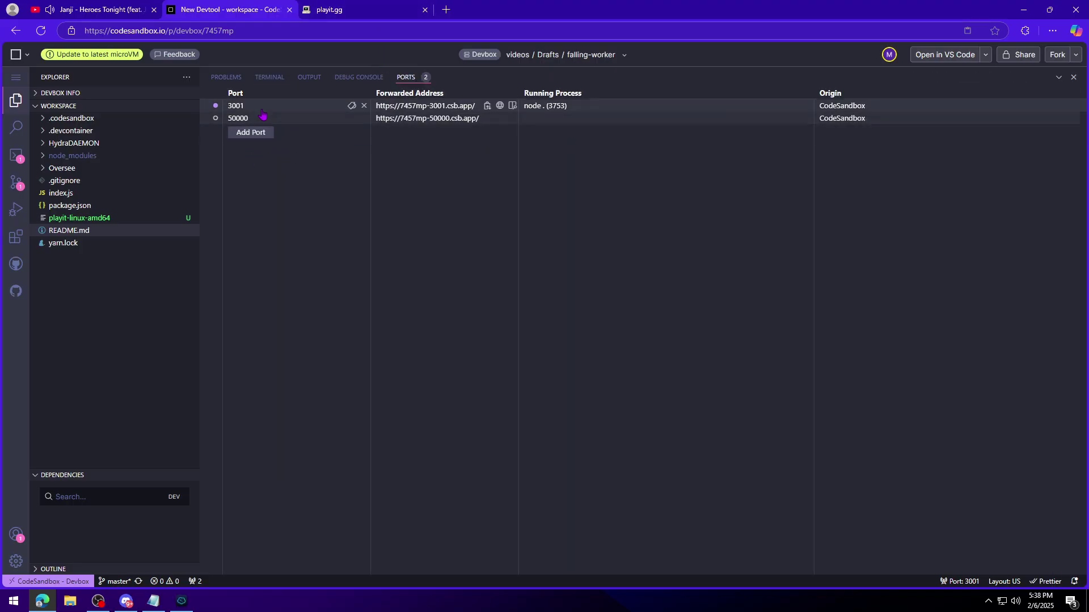
key(ctrl+Tab)
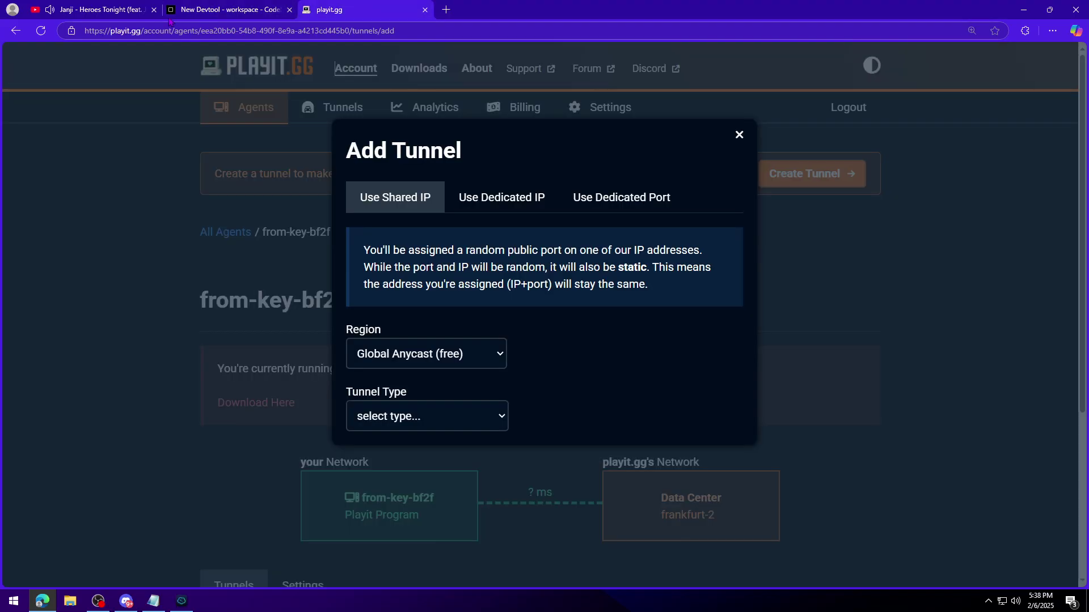
- Choose TCP (protocol) as the tunnel type and accept the no-malware agreement
click(429, 403)
click(445, 243)
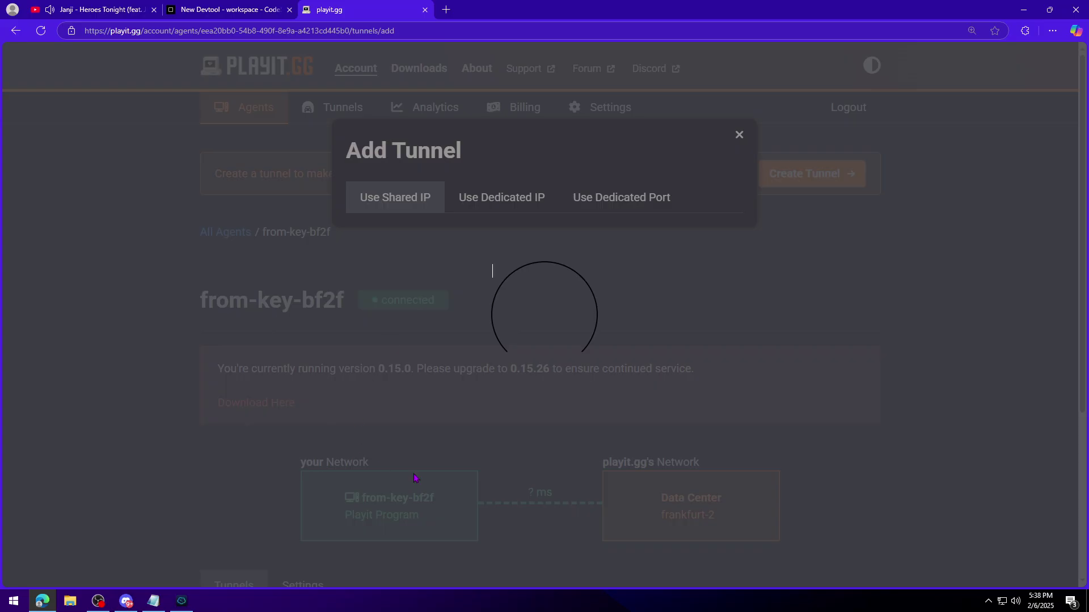
click(518, 440)
click(433, 419)
click(437, 243)
scroll(397, 448, down, 1)
- Set the local port to 3001 and add the tunnel
click(392, 448)
text(3001)
click(384, 525)
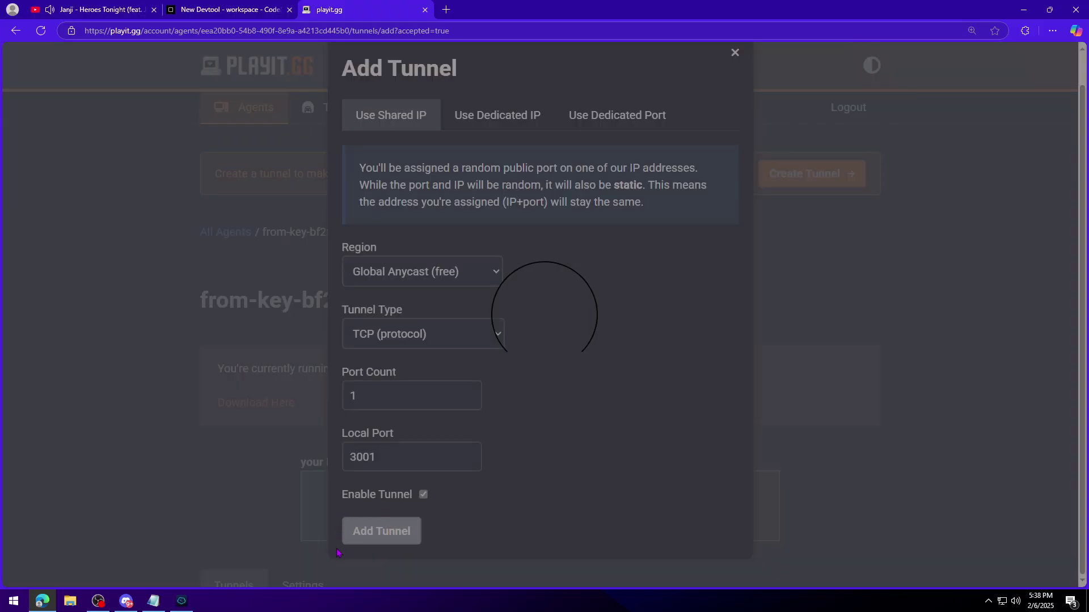
scroll(450, 522, down, 9)
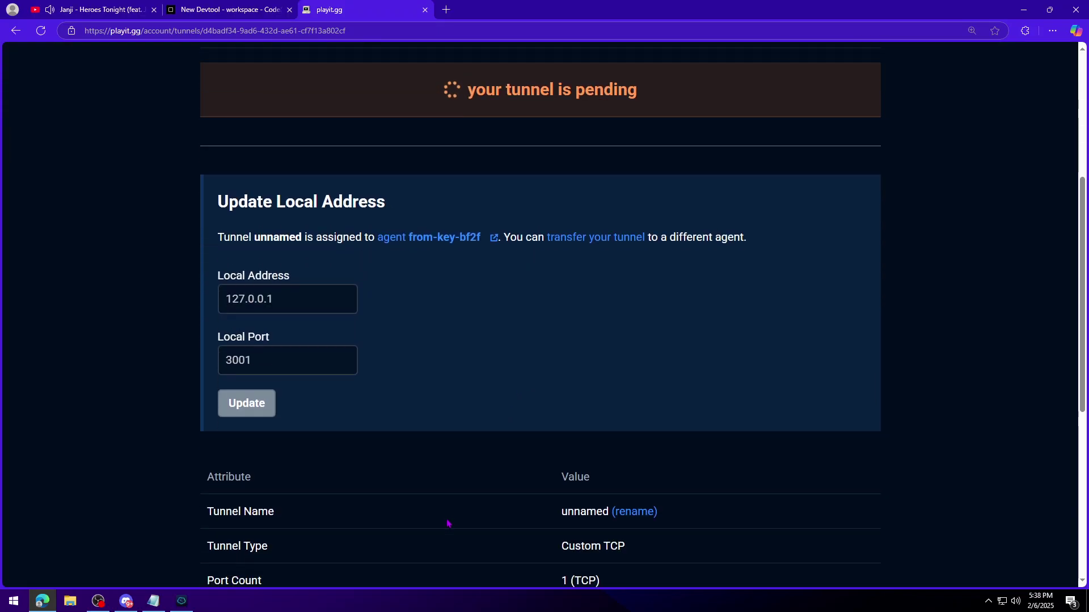
scroll(478, 512, up, 6)
scroll(481, 495, down, 3)
scroll(591, 455, up, 5)
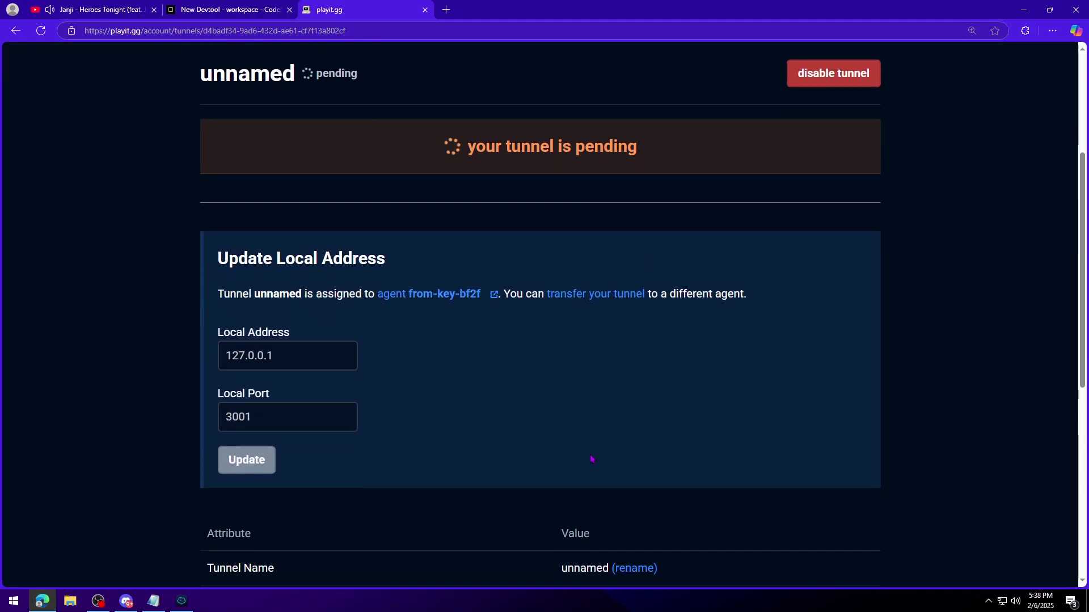
scroll(624, 409, down, 1)
scroll(624, 409, up, 3)
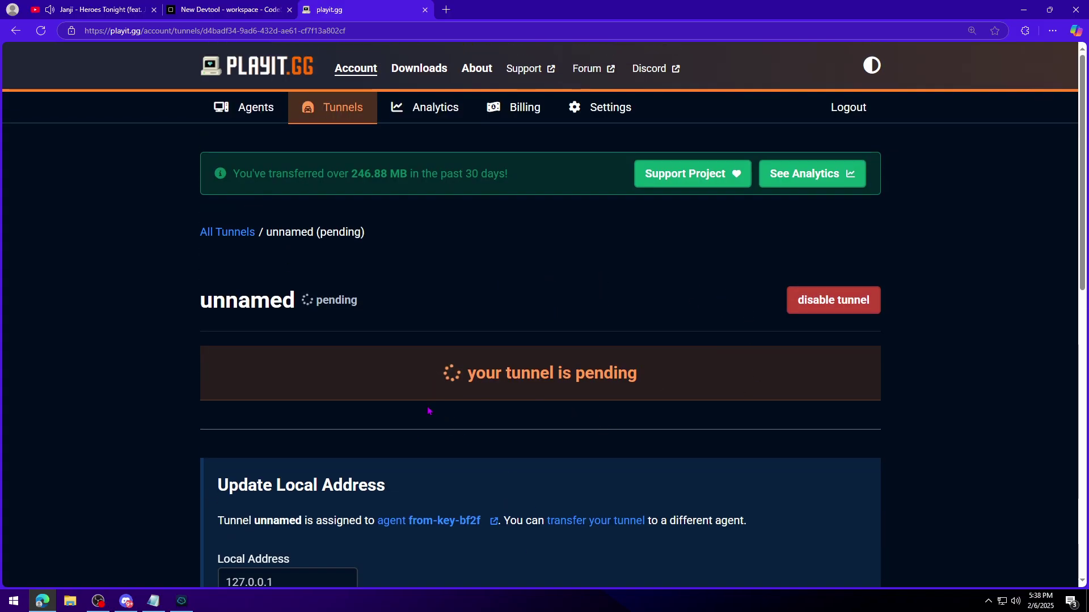
- Write Notepad notes: '2 links', '1st playit', '2nd number', 'i will use number', 'u can select any you want'
click(153, 601)
text(2 links)
key(Return)
key(Return)
text(1.)
key(BackSpace)
text(st pl)
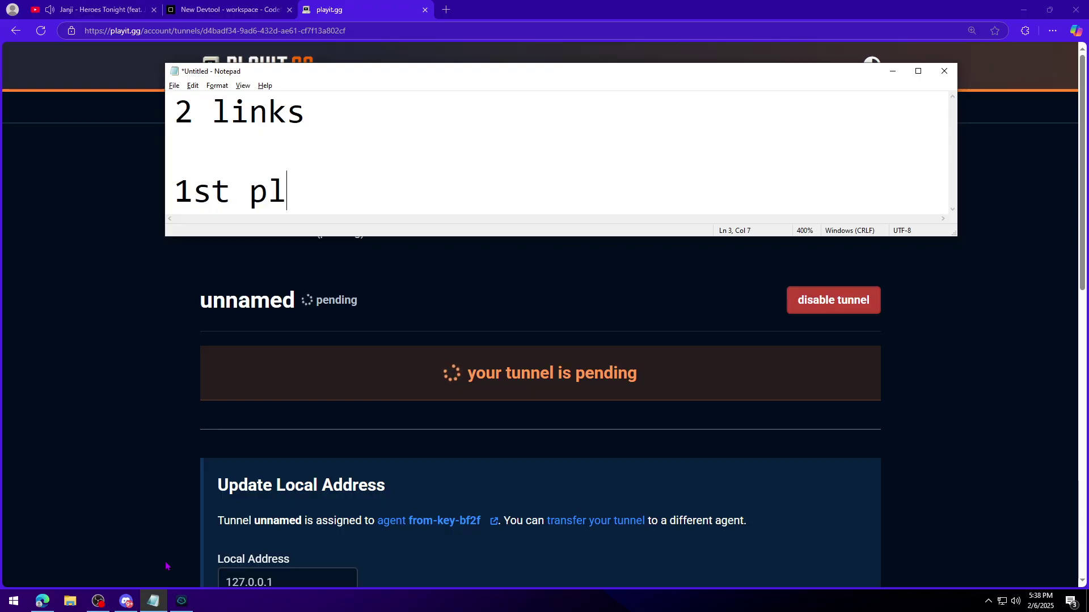
text(ayit)
key(Return)
text(2nd number)
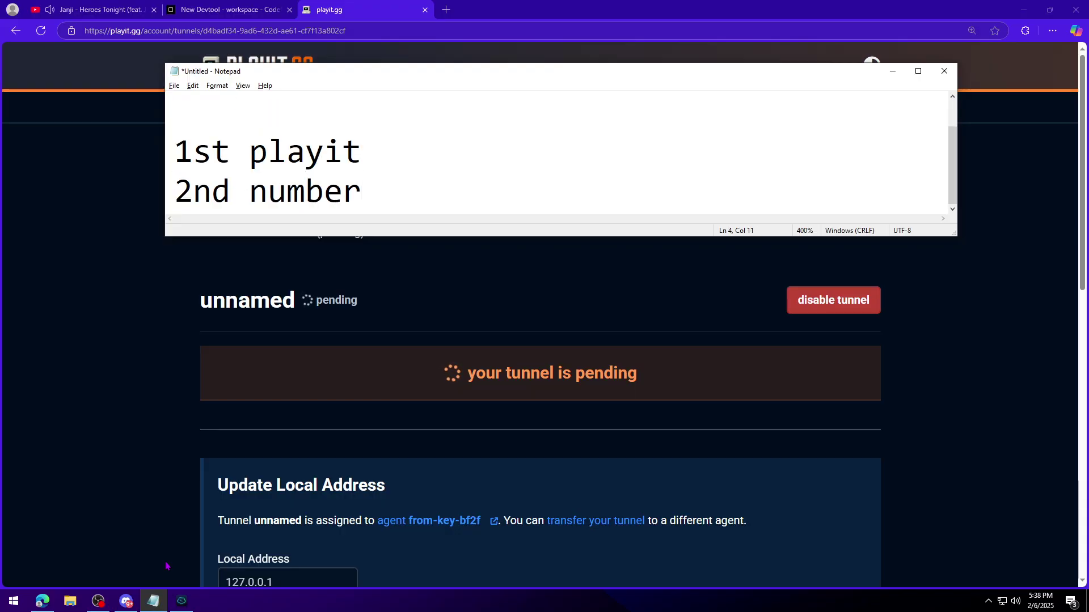
key(Return)
key(Return)
text(i will use number)
key(Return)
text(u can sele)
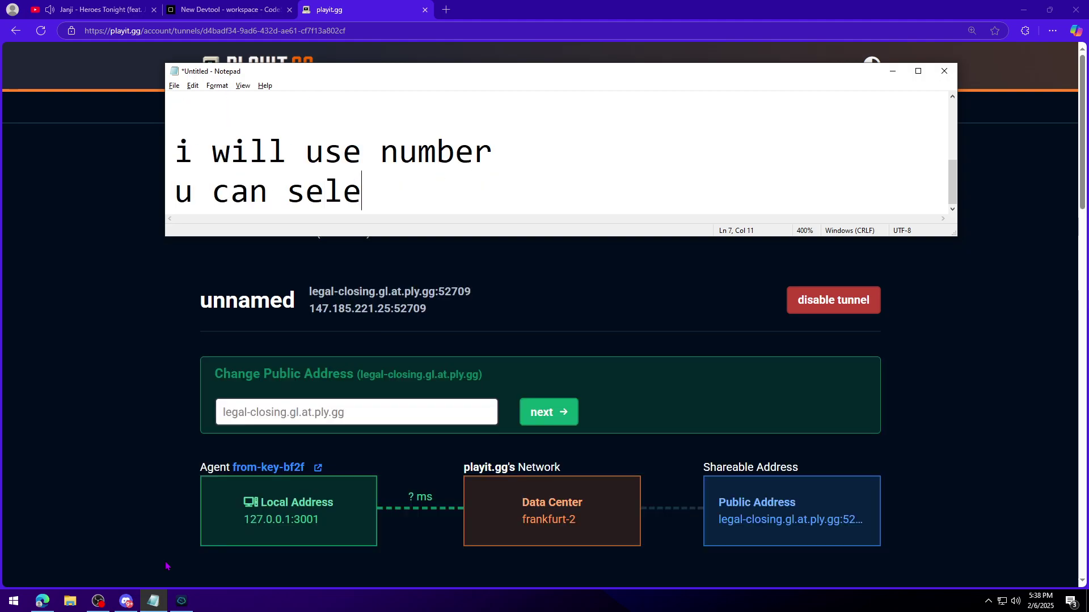
text(ct any you want)
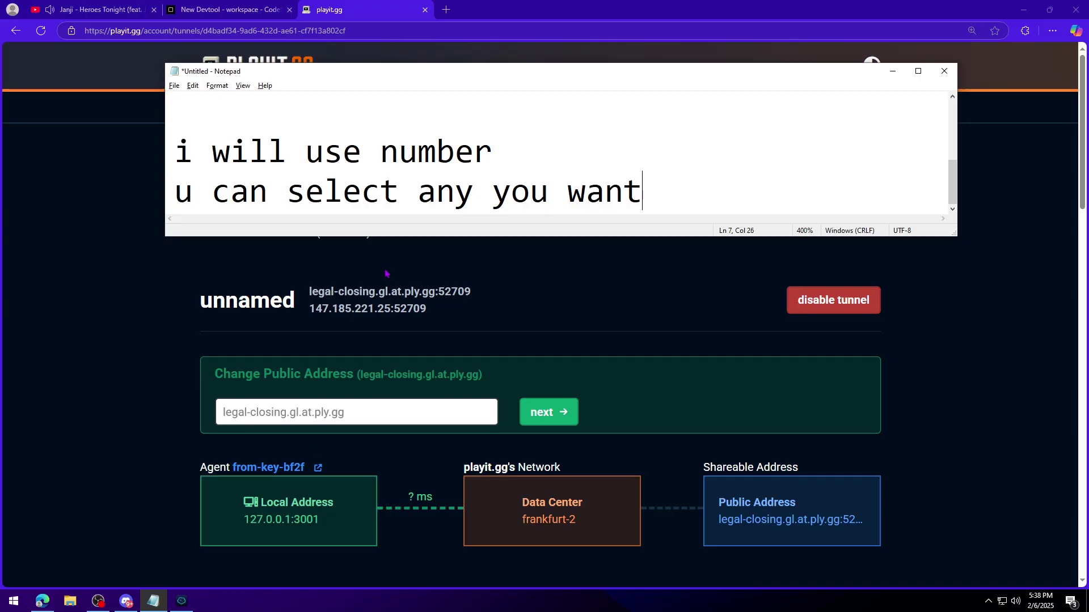
- Grab the numeric tunnel address 147.185.221.25:52709 into the notes and a new tab
triple_click(377, 309)
key(ctrl+c)
click(446, 10)
key(ctrl+v)
click(472, 31)
- Load the panel at 147.185.221.25:52709 and clear the Notepad notes
key(ctrl+v)
key(Return)
key(alt+Tab)
key(ctrl+a)
key(BackSpace)
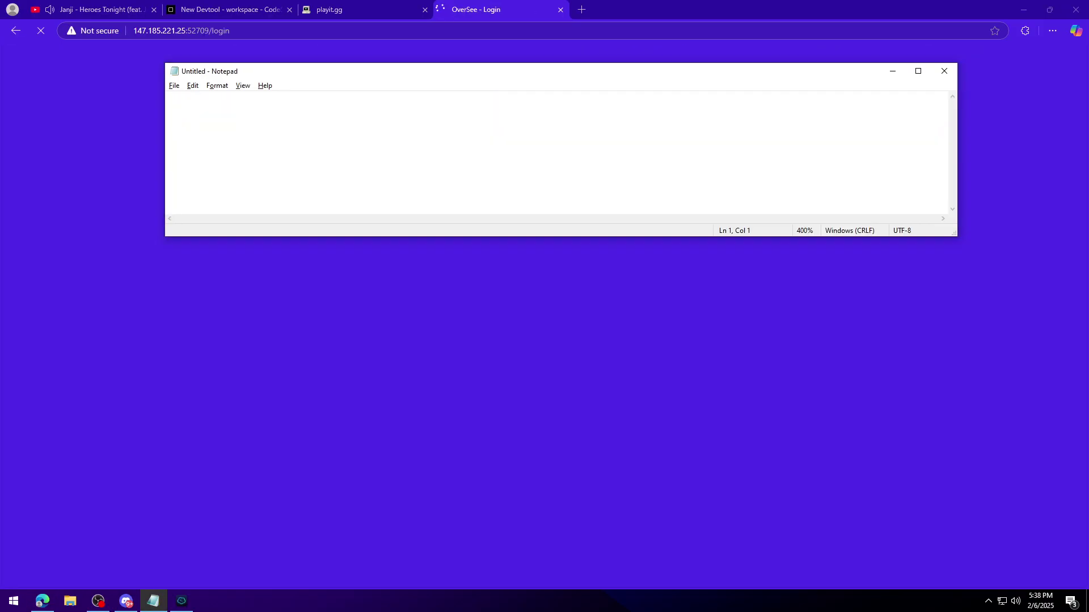
key(alt+Tab)
- Sign in to OverSee with the saved username and the account password
click(491, 331)
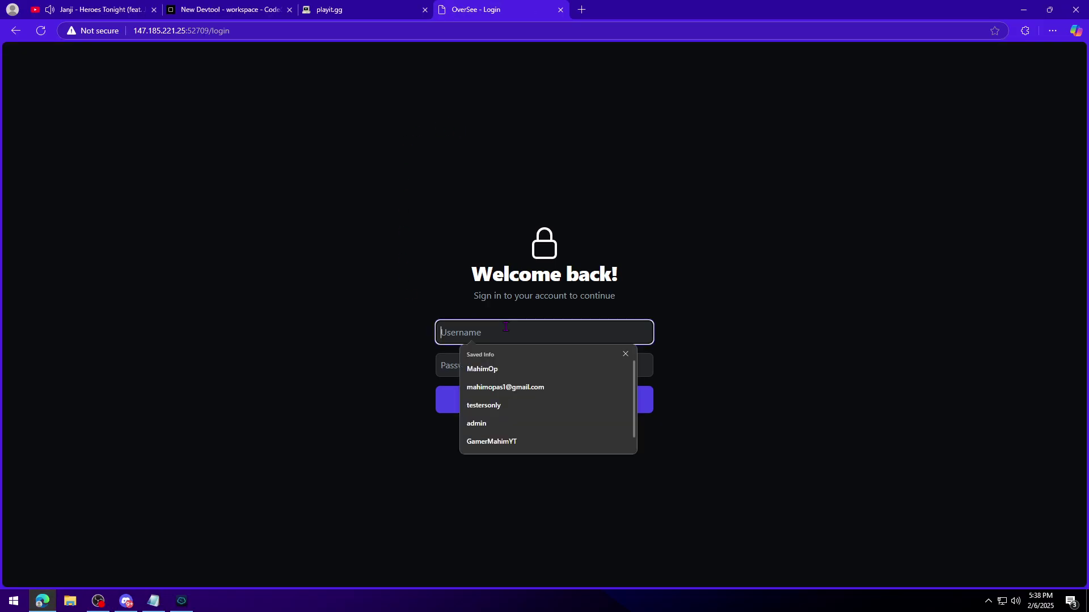
click(481, 367)
key(Tab)
text(••••)
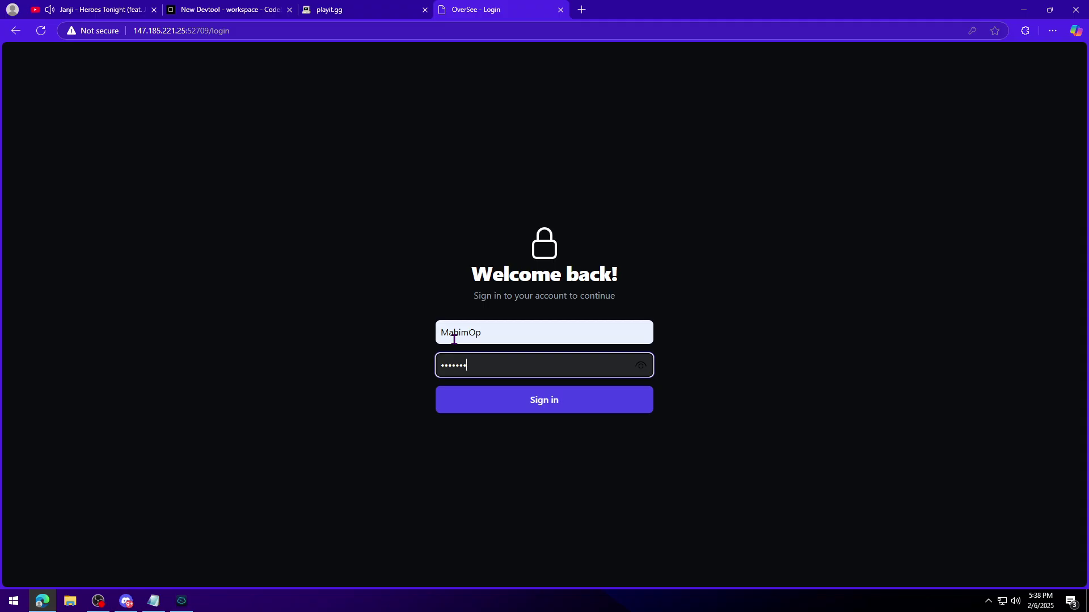
key(Return)
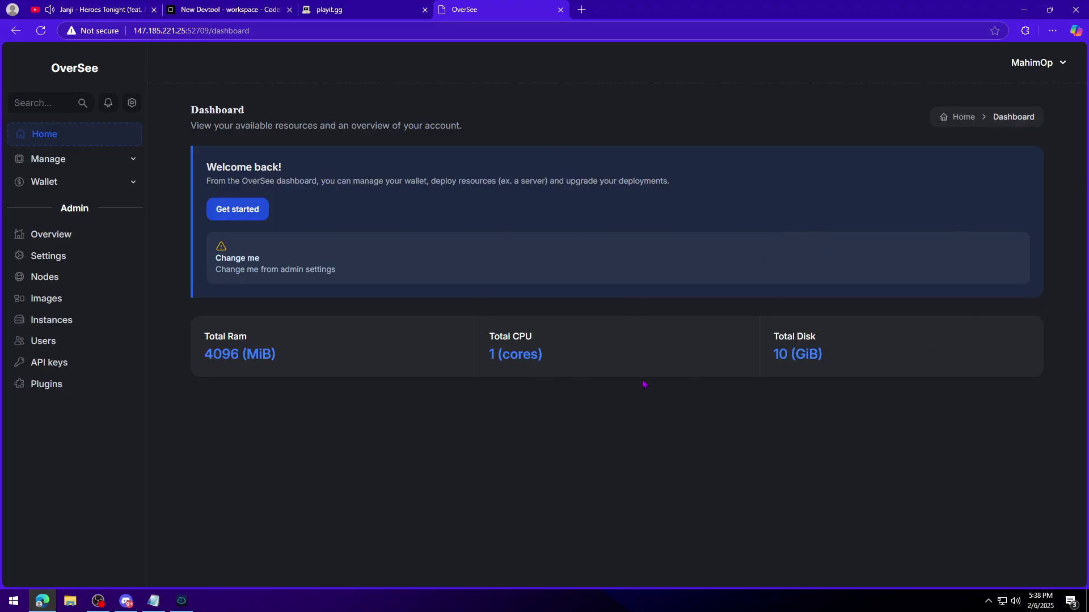
- Open the new-node form under Nodes and focus its IP Address field
click(29, 280)
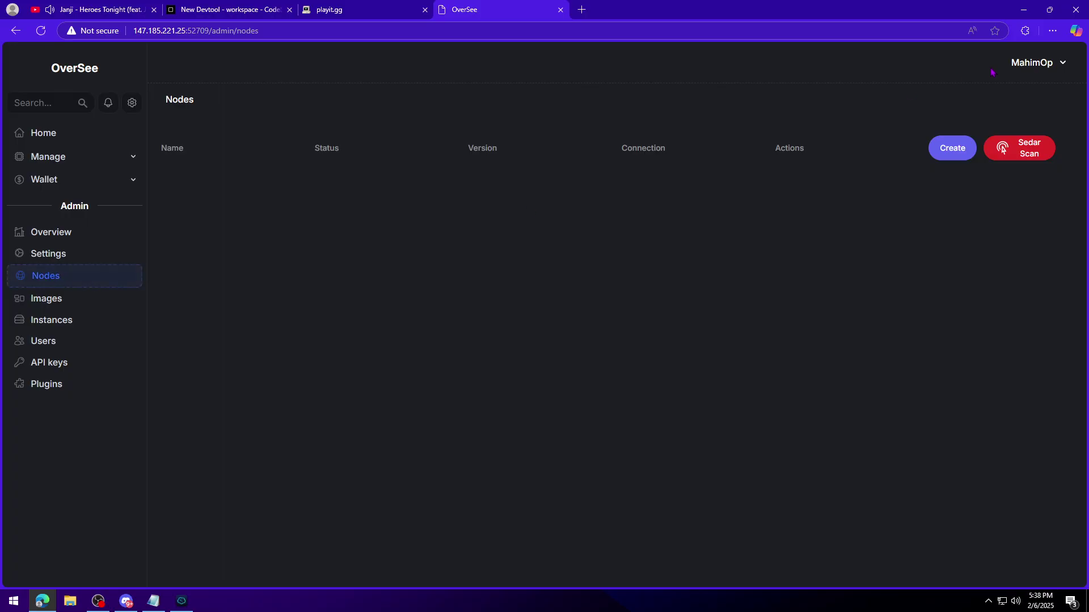
click(953, 150)
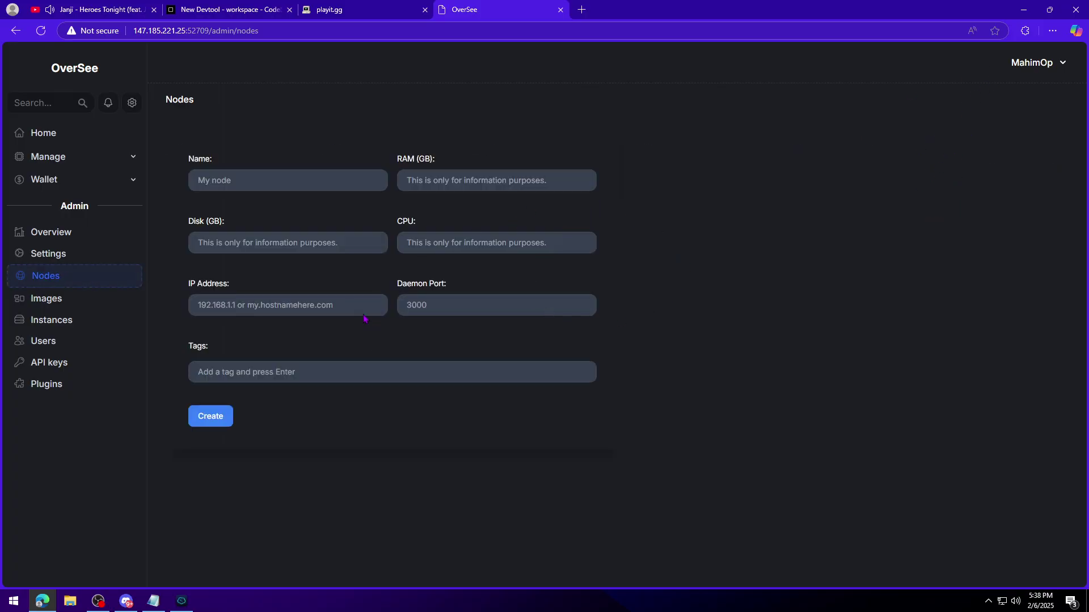
click(345, 306)
click(676, 245)
click(265, 8)
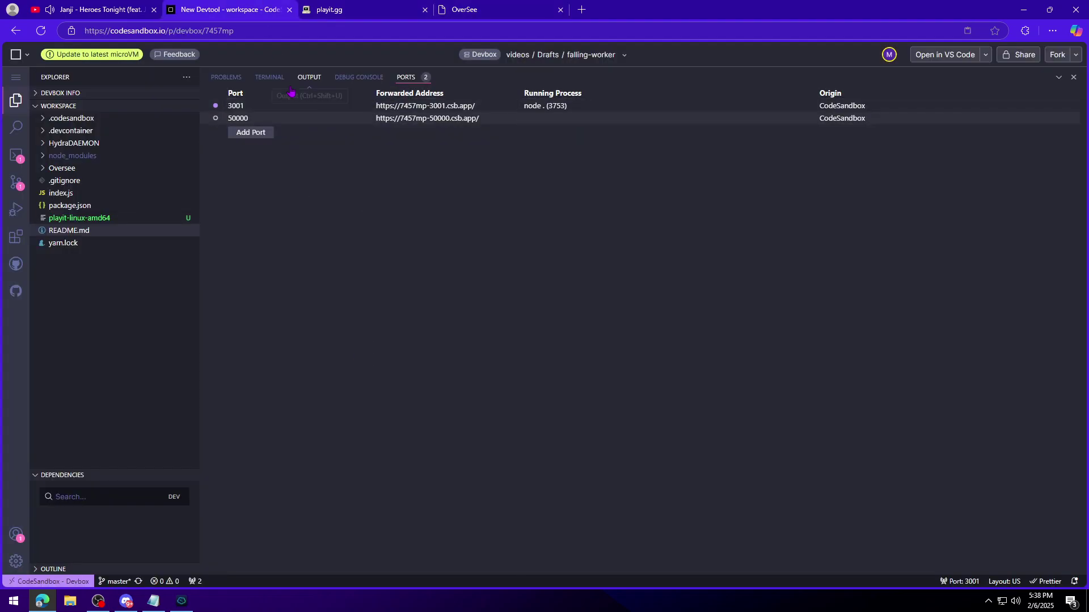
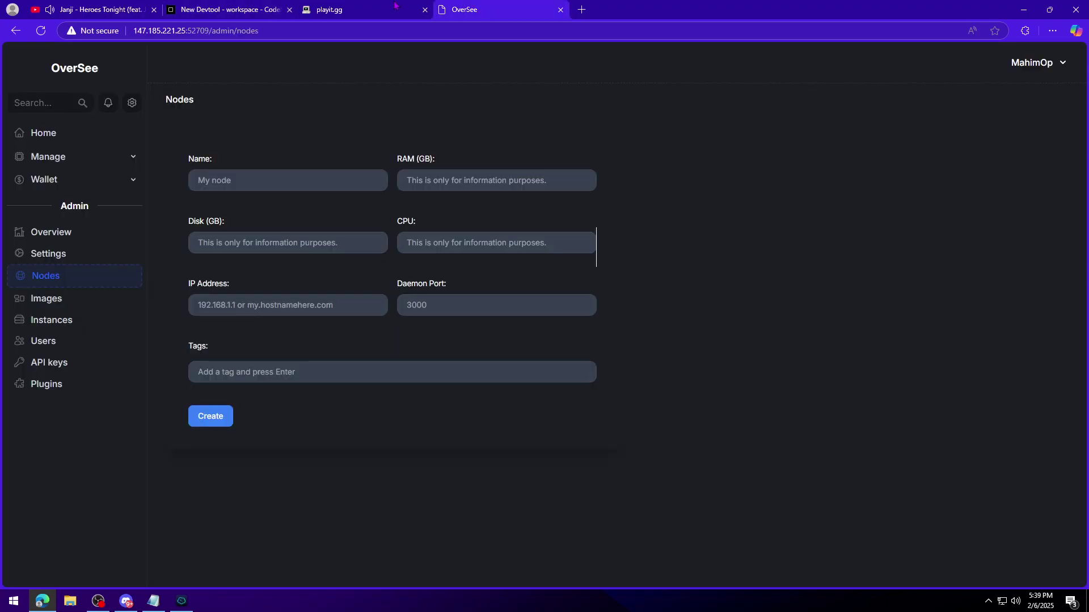
- Enter the node's IP address 0.0.0.0 and daemon port 3002
click(282, 305)
text(0.0.0.0)
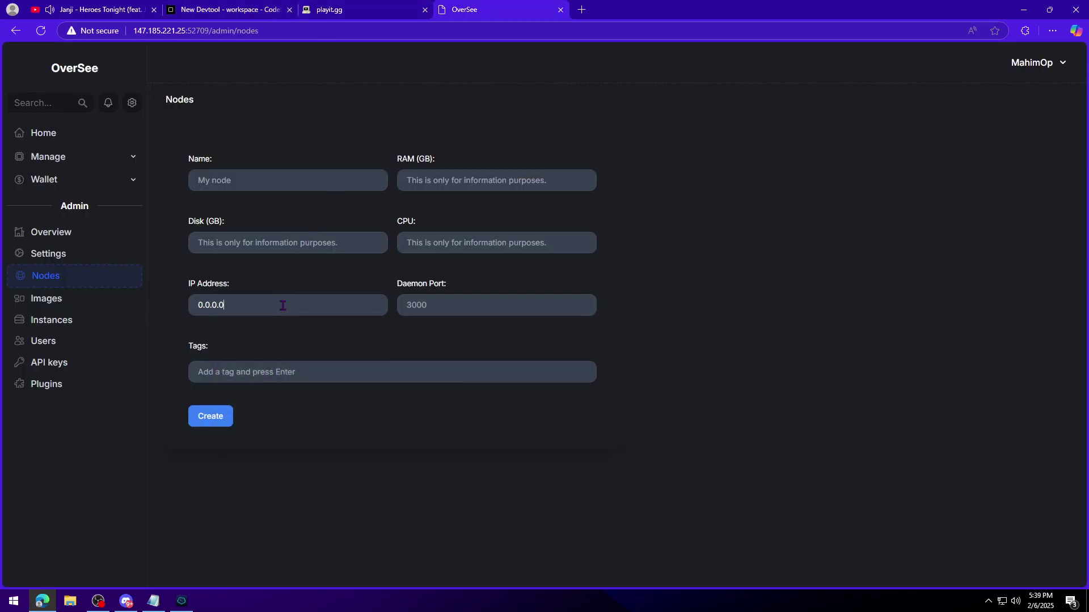
click(447, 307)
text(3000)
key(BackSpace)
text(0)
- Choose the saved AMD 9 5900X-64 Threads CPU and 100000 RAM, and fill in the disk size
click(445, 245)
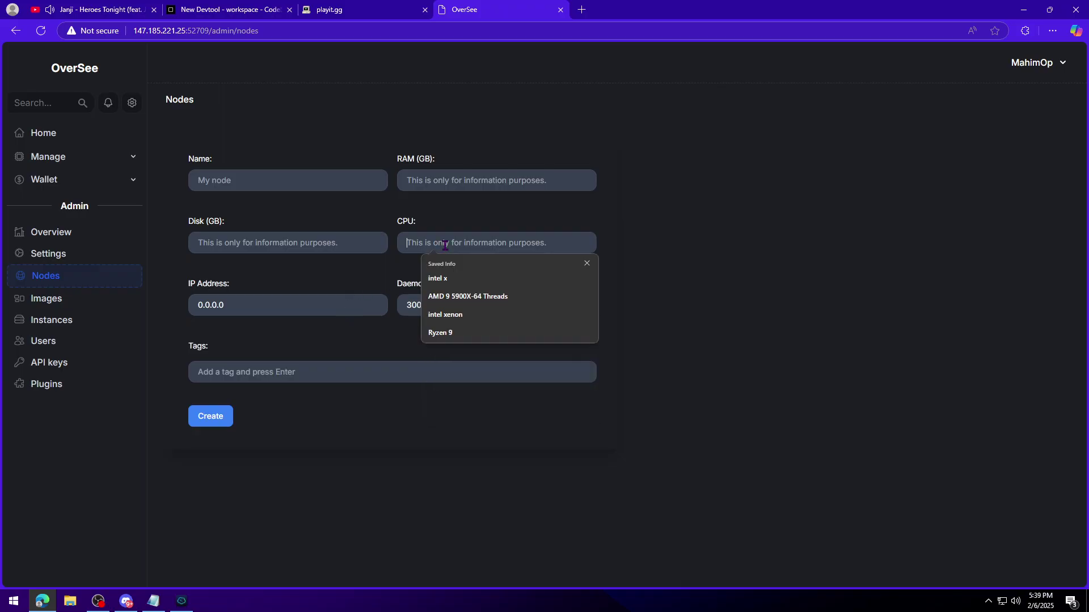
click(467, 296)
click(454, 180)
click(441, 234)
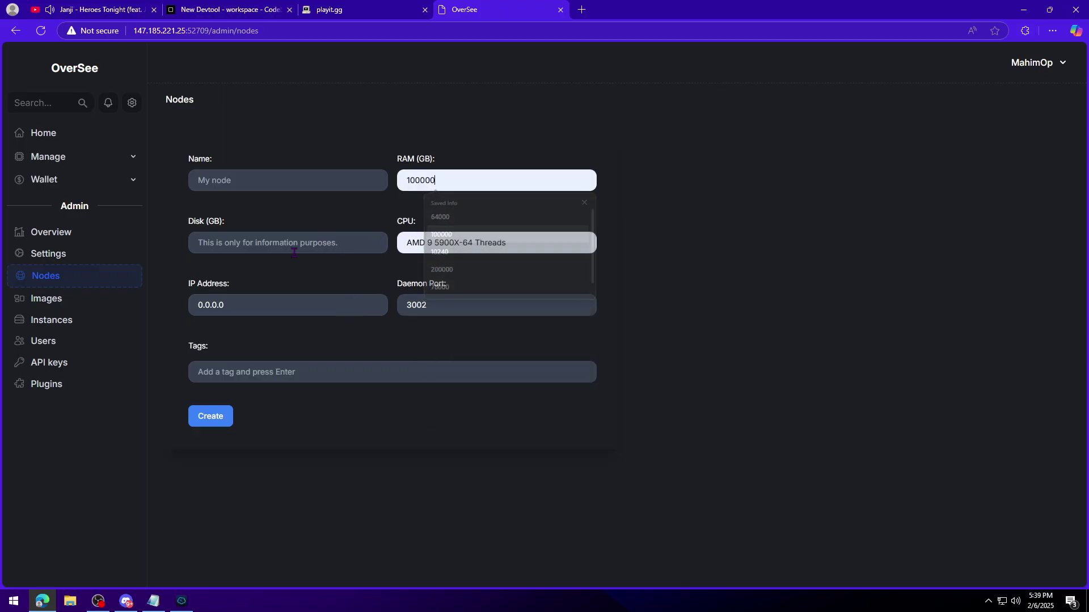
click(313, 250)
- Name the node IN, tag it IN and SG, and create it
click(278, 182)
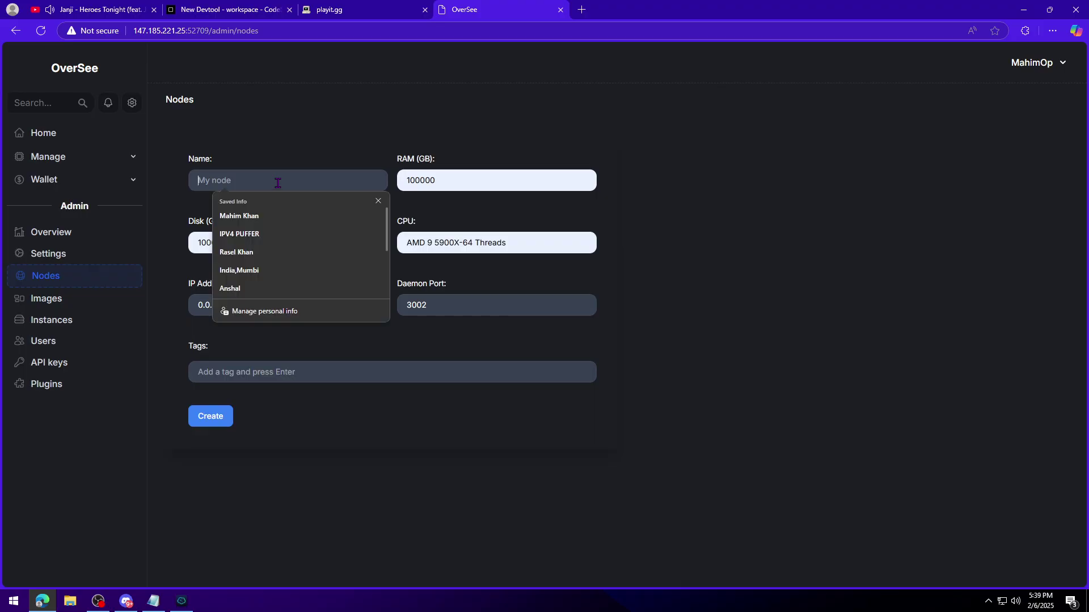
text(IN)
click(291, 368)
text(IN)
key(Return)
text(SG)
key(Return)
click(196, 420)
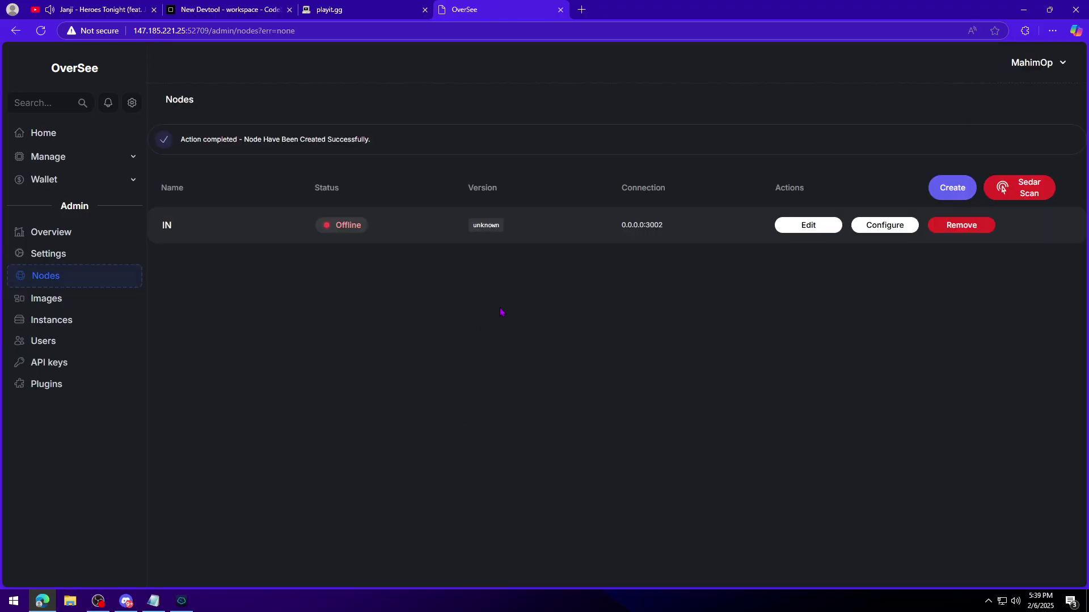
- Generate the IN node's configure command, select all of it including its key, and switch to the CodeSandbox terminal
click(890, 226)
triple_click(534, 382)
click(535, 382)
drag(406, 382, 688, 390)
key(ctrl+shift+Tab)
key(ctrl+shift+Tab)
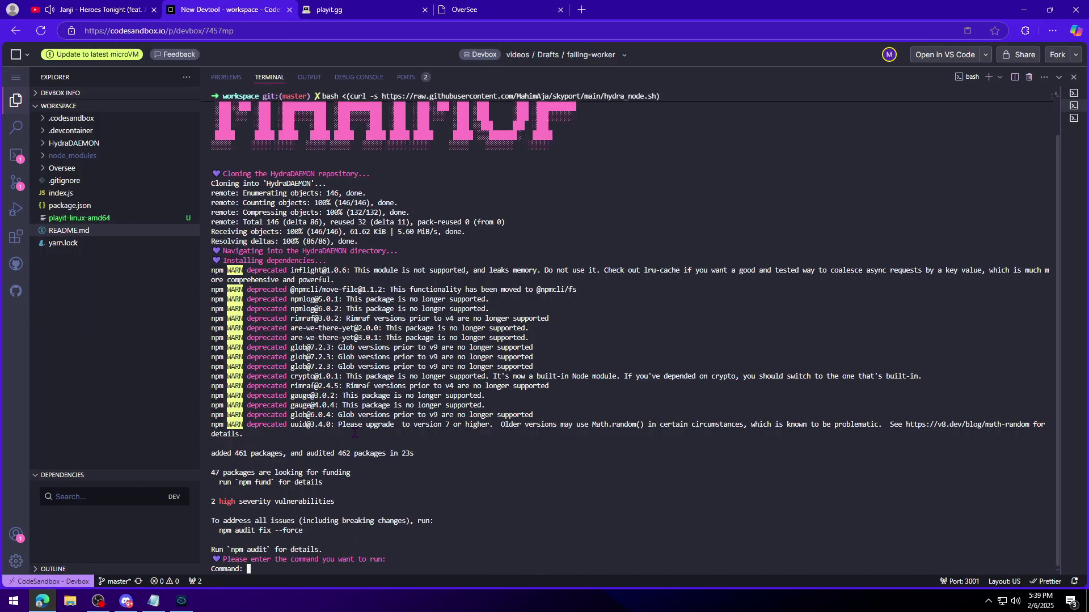
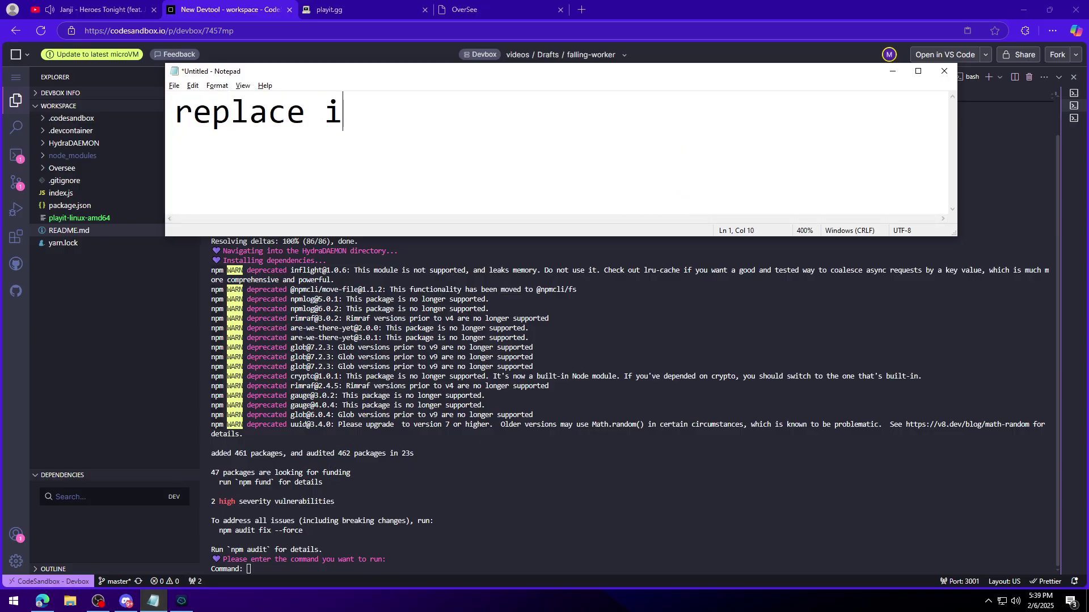
- Replace the selected key line in Notepad with the note 'replace ip with localhost:port'
text(calhost:port)
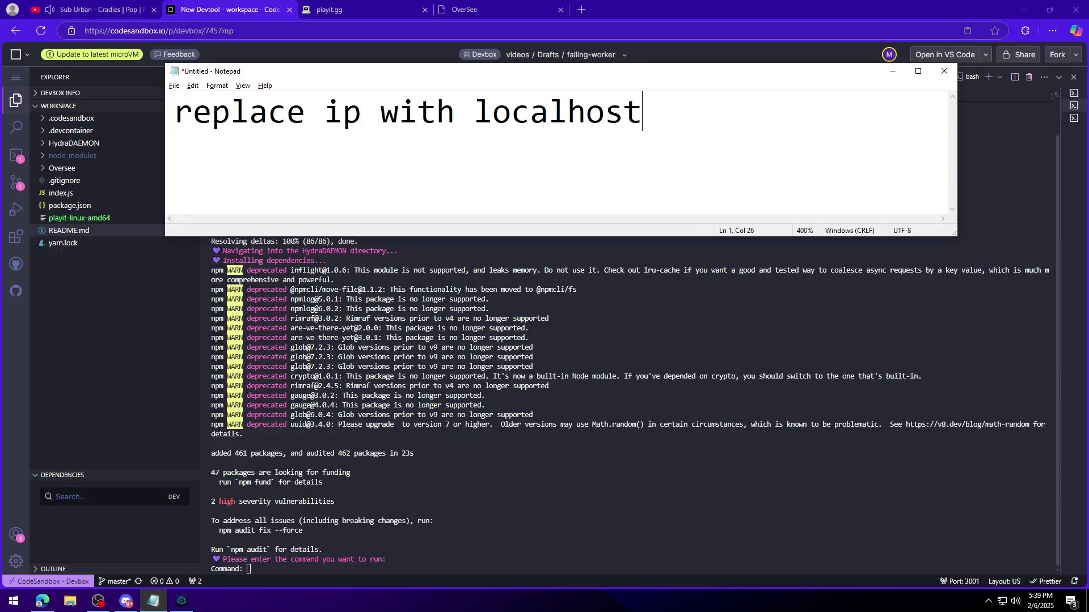
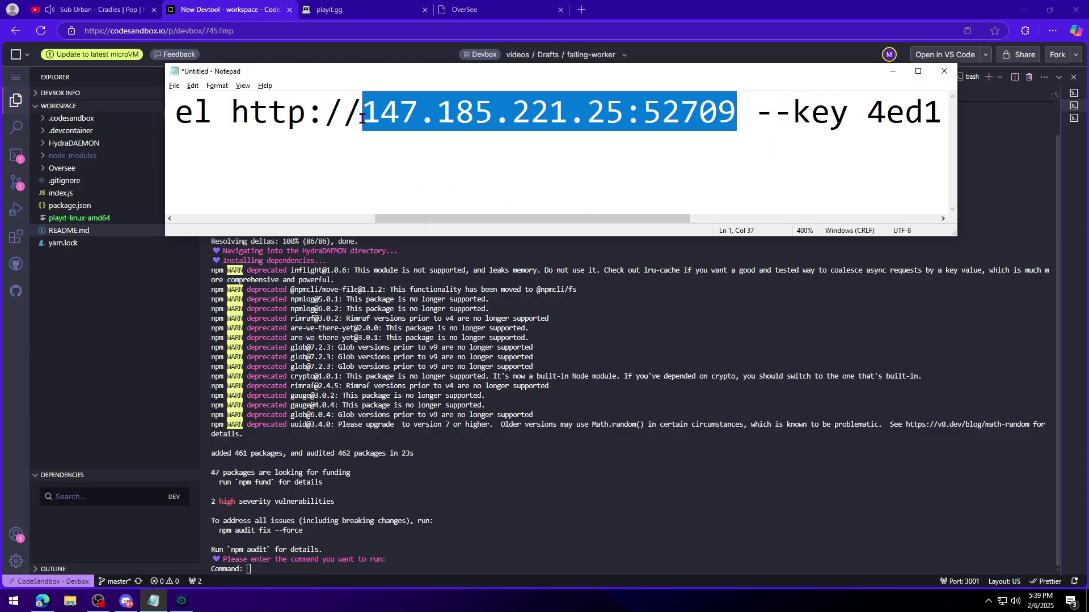
- Replace the selected IP and port in the command's URL with localhost:3001
text(localhost:30)
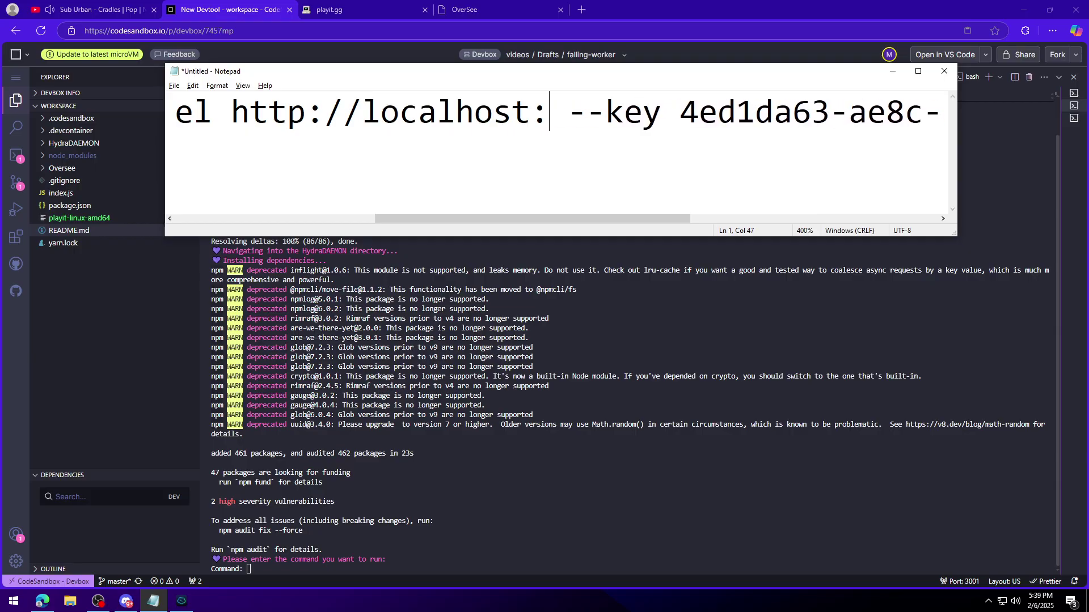
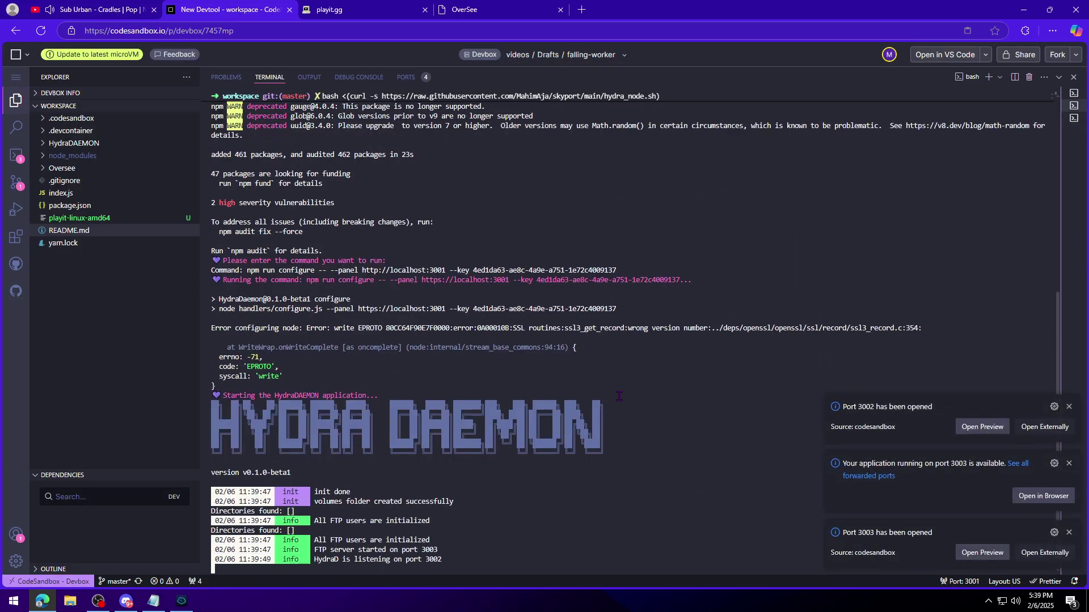
- Dismiss the new node's token dialog in OverSee, then stop the running HydraDAEMON in the terminal
key(ctrl+Tab)
key(ctrl+Tab)
click(419, 424)
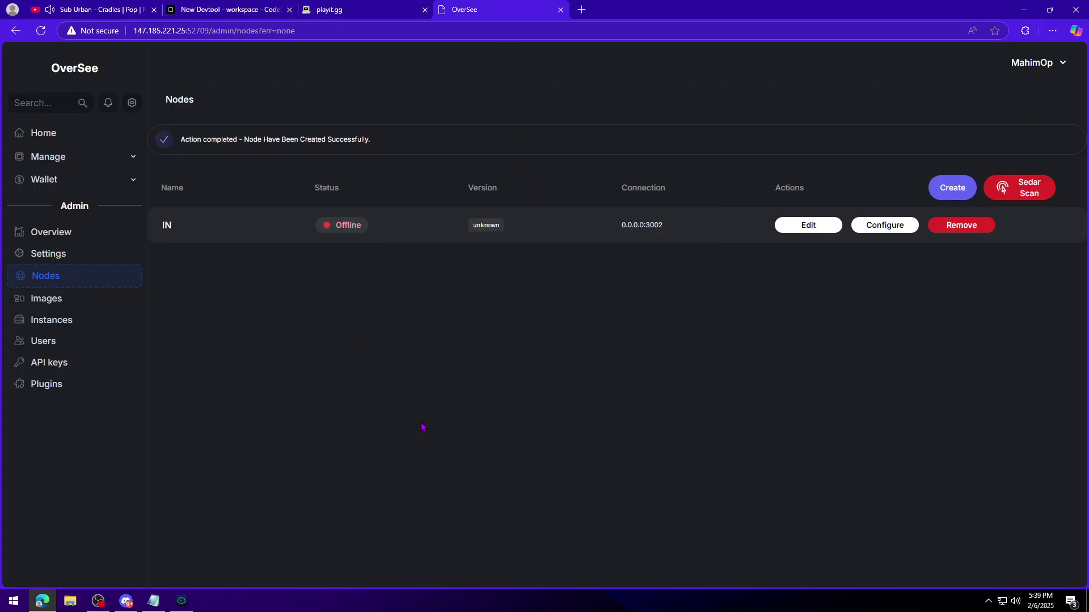
click(258, 6)
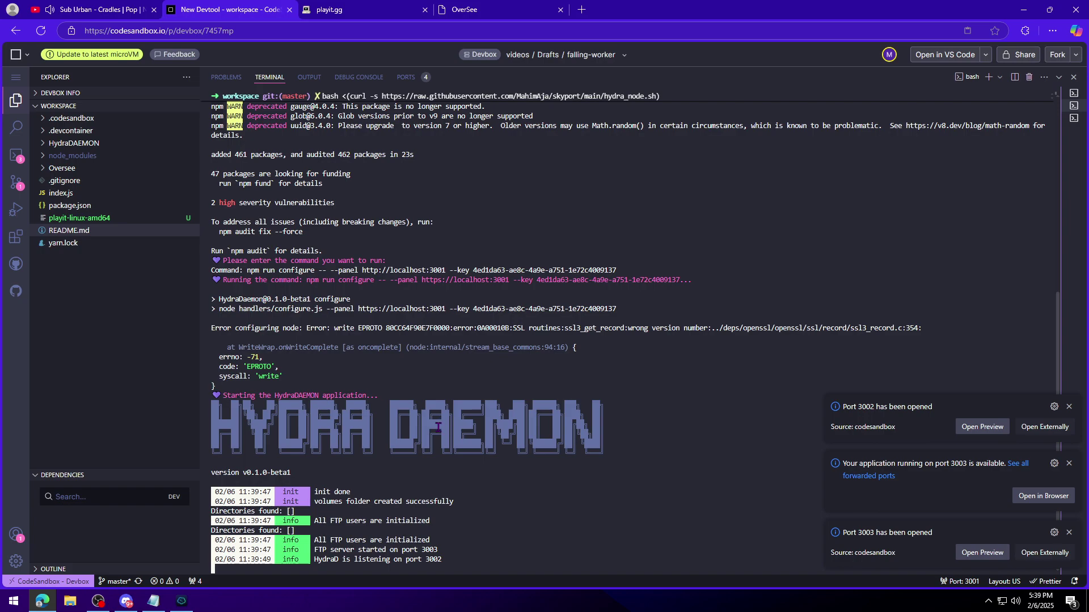
key(ctrl+c)
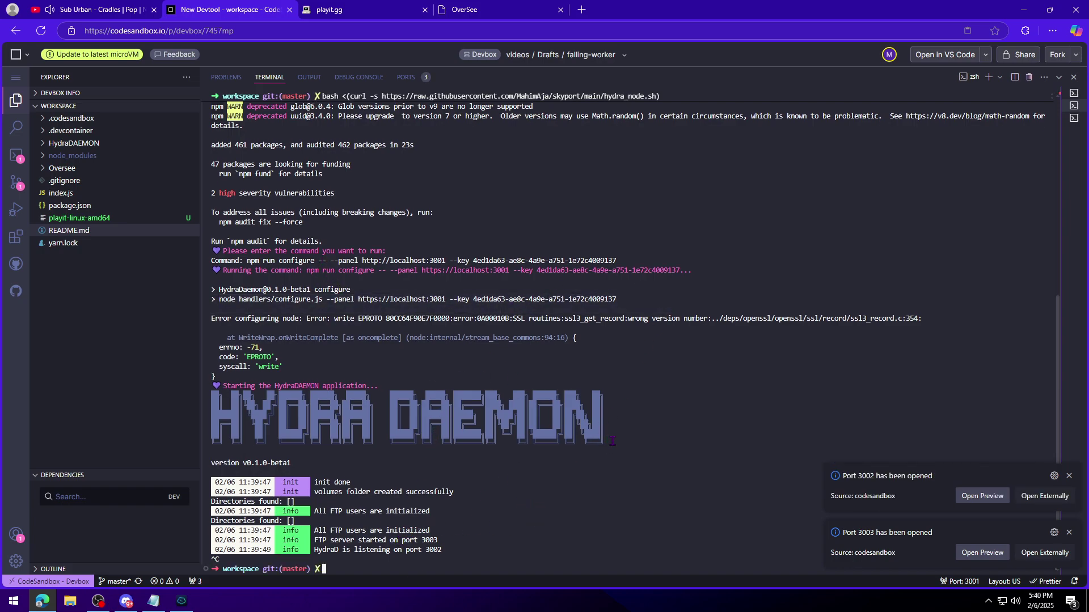
- Clear the recalled install command and leftover stray text from the terminal prompt
key(Up)
key(Left)
key(Left)
key(Left)
key(Left)
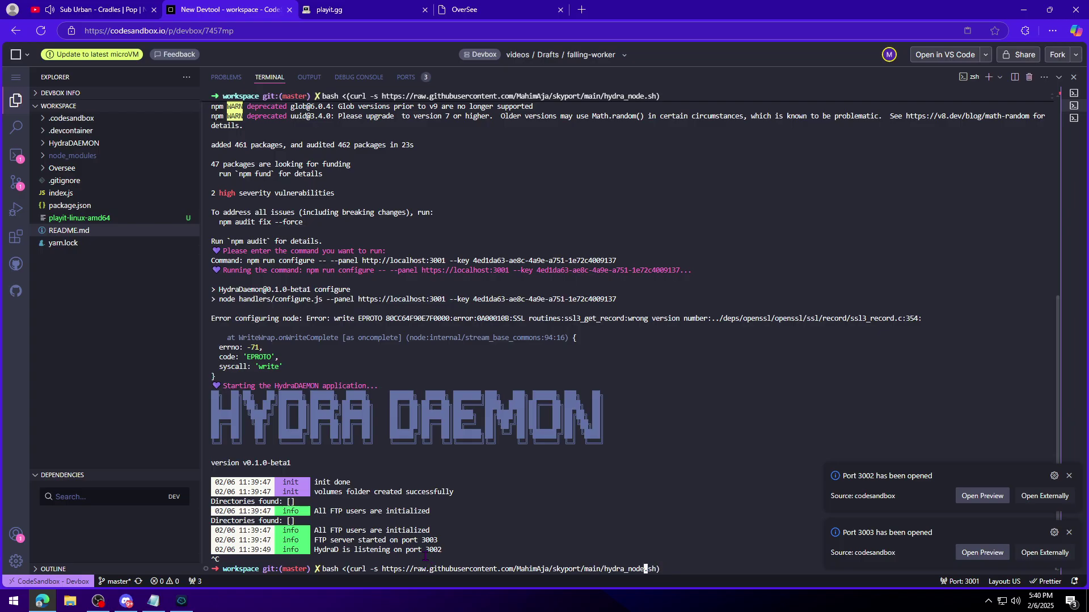
key(Right)
key(Right)
key(BackSpace)
key(BackSpace)
key(BackSpace)
key(BackSpace)
key(BackSpace)
key(BackSpace)
key(BackSpace)
key(BackSpace)
key(BackSpace)
key(BackSpace)
key(BackSpace)
key(BackSpace)
key(BackSpace)
key(BackSpace)
key(BackSpace)
key(BackSpace)
key(BackSpace)
key(BackSpace)
key(BackSpace)
key(BackSpace)
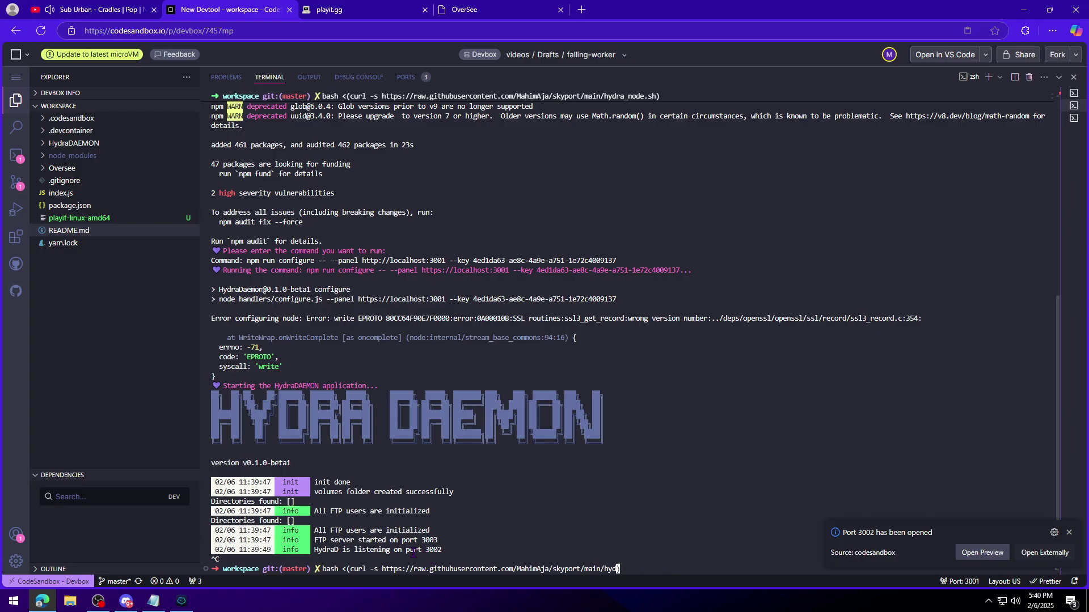
key(BackSpace)
key(BackSpace)
key(BackSpace)
key(BackSpace)
key(BackSpace)
key(BackSpace)
key(BackSpace)
key(BackSpace)
key(BackSpace)
key(BackSpace)
key(BackSpace)
key(BackSpace)
key(BackSpace)
key(BackSpace)
key(BackSpace)
key(BackSpace)
key(BackSpace)
key(BackSpace)
key(BackSpace)
key(BackSpace)
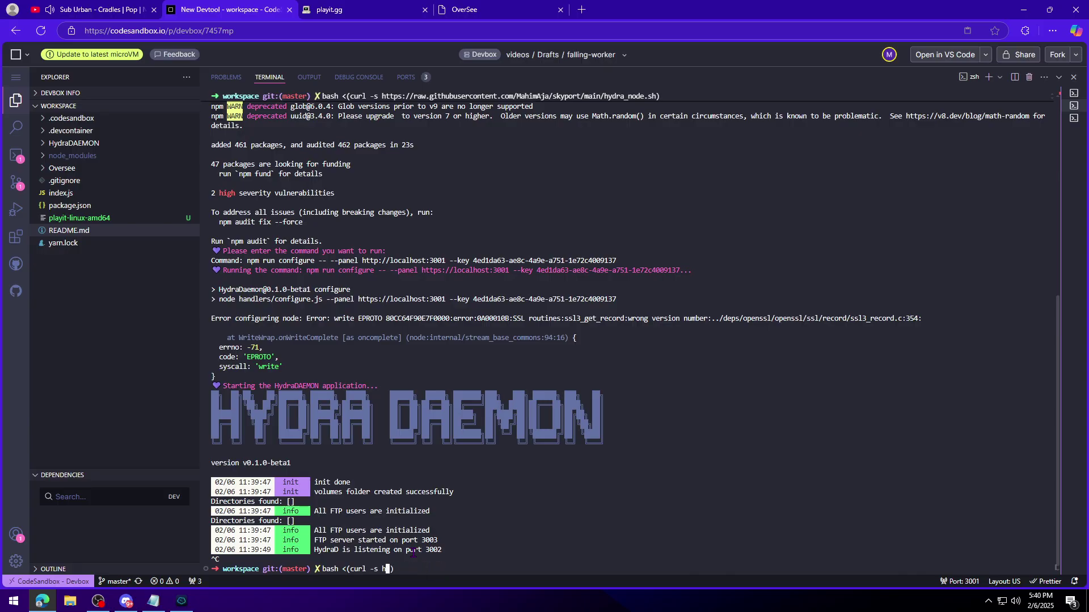
text(bab)
key(Return)
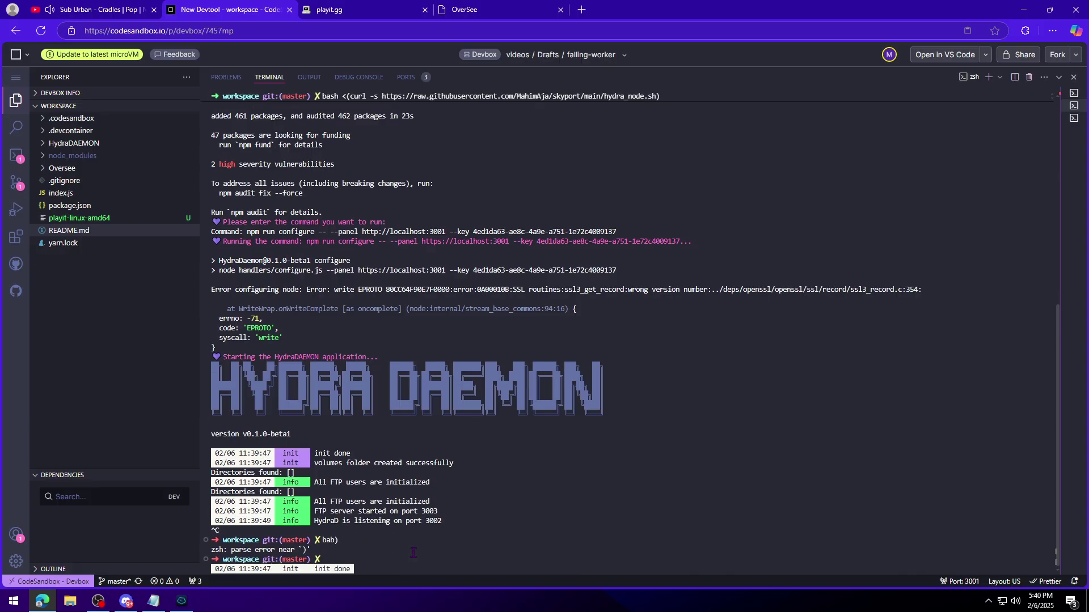
key(BackSpace)
key(Return)
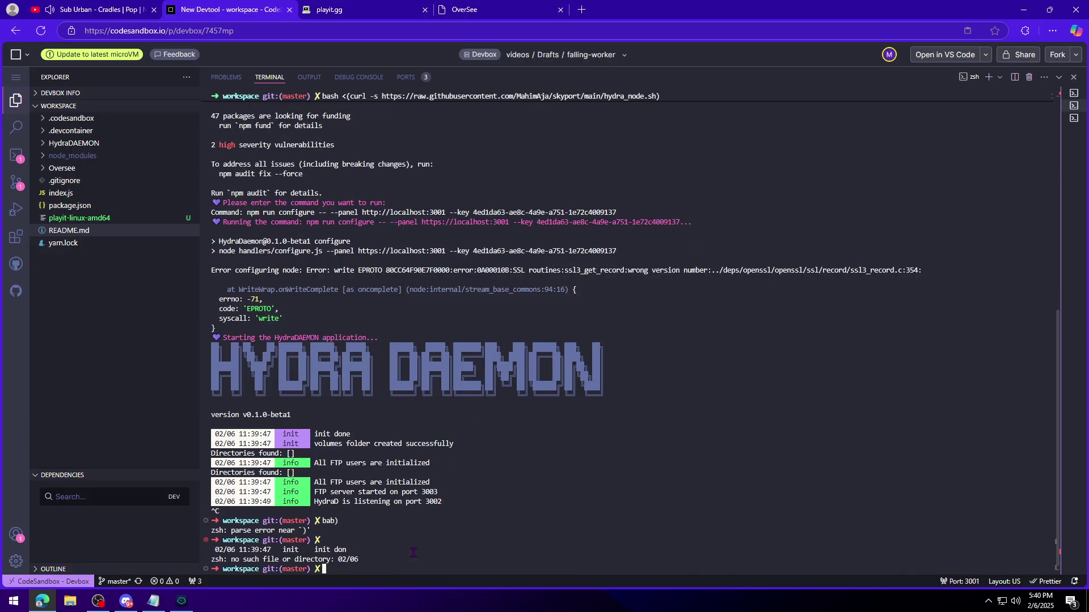
key(super+v)
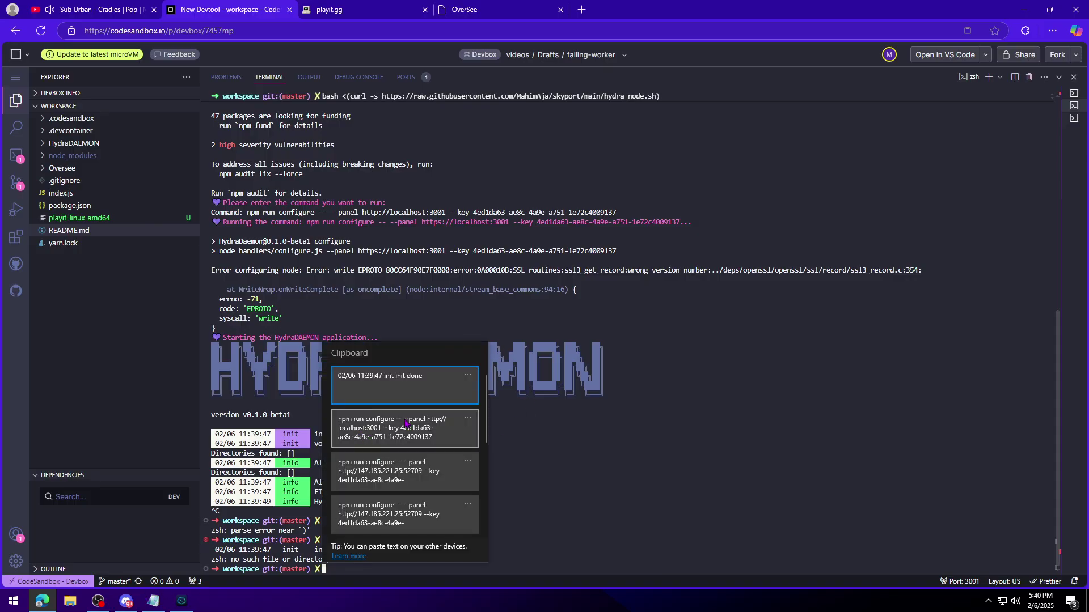
click(520, 587)
key(Left)
key(Left)
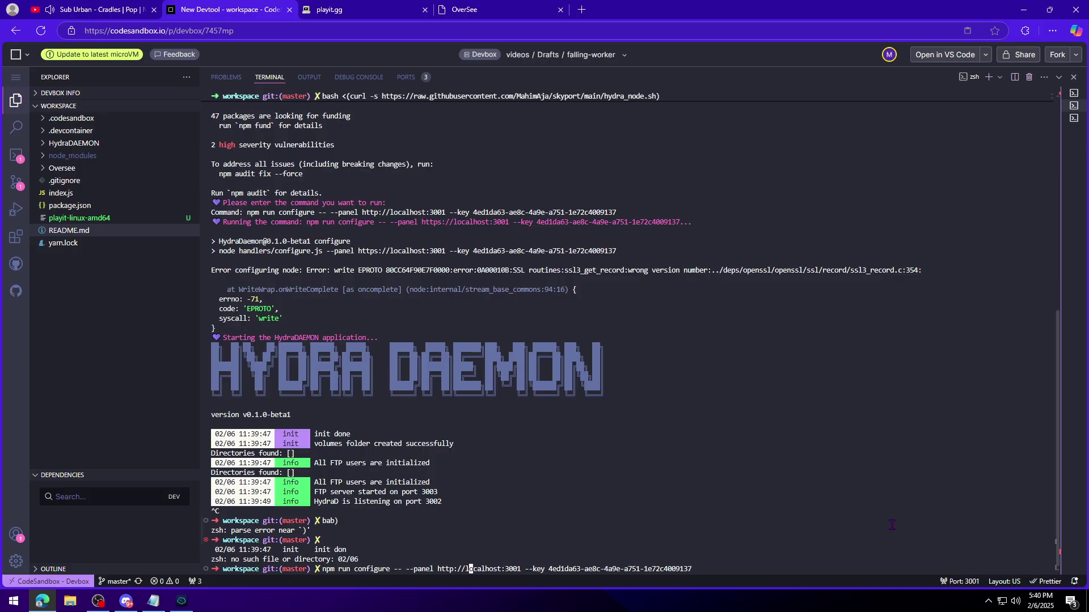
key(BackSpace)
key(BackSpace)
key(BackSpace)
key(BackSpace)
key(BackSpace)
key(BackSpace)
key(BackSpace)
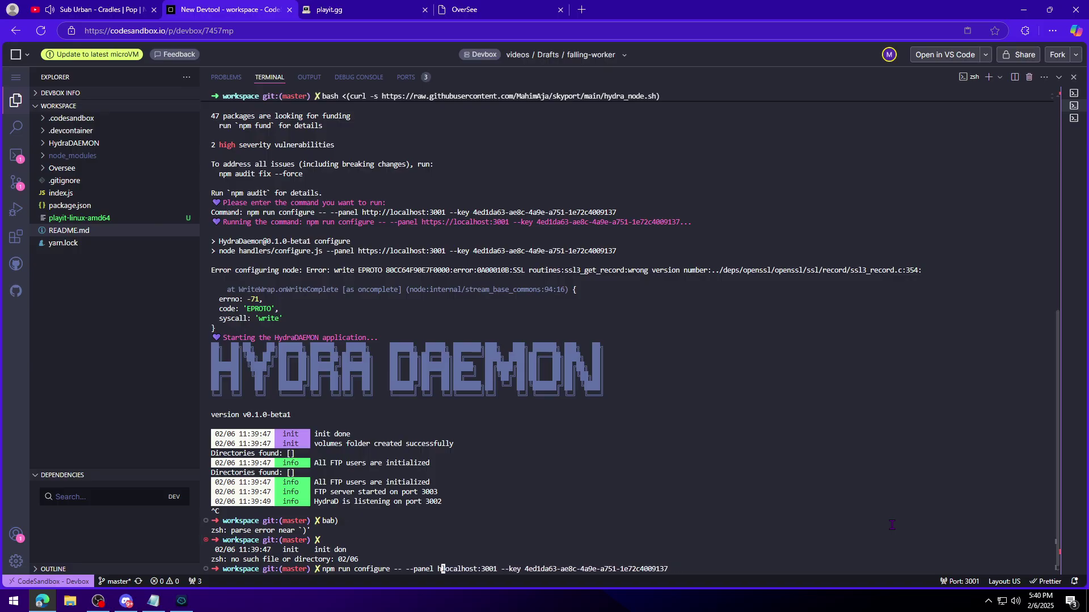
key(Return)
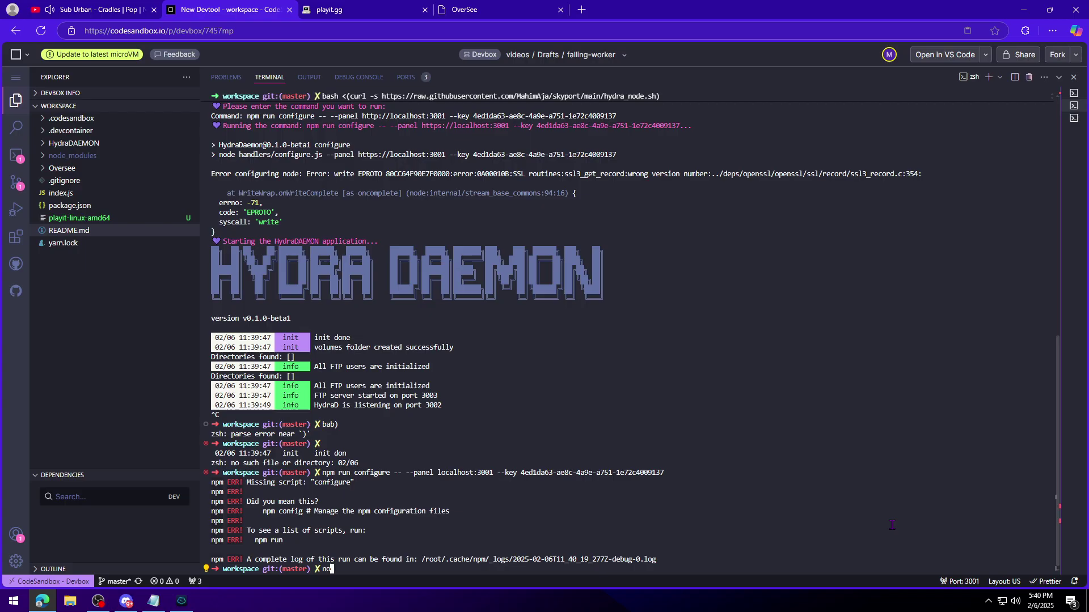
- Reinstall the packages with npm i and rerun the configure command
text(npm i)
key(Return)
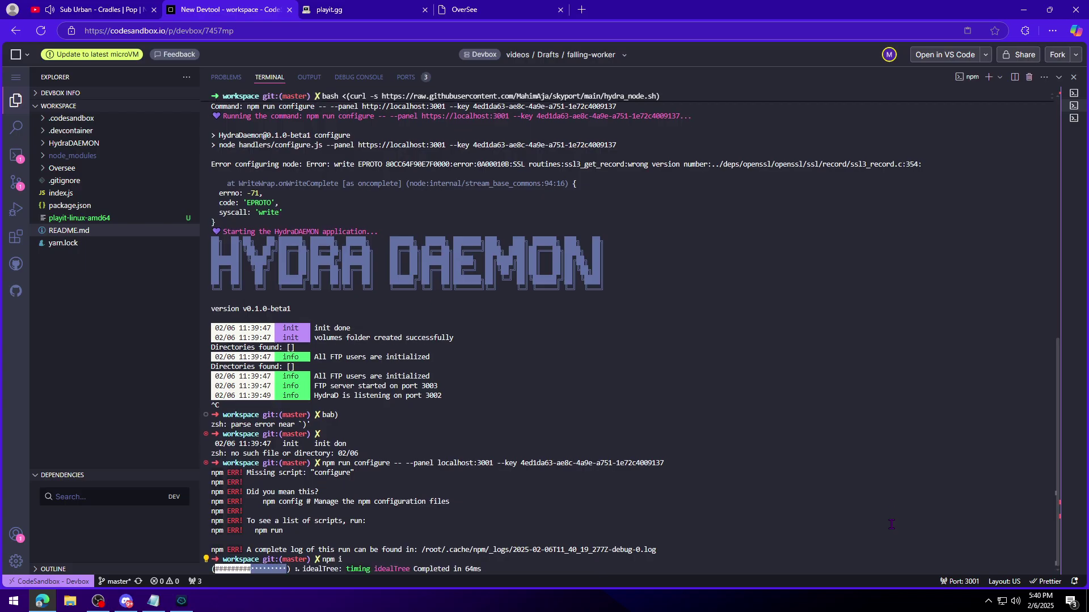
key(Up)
key(Return)
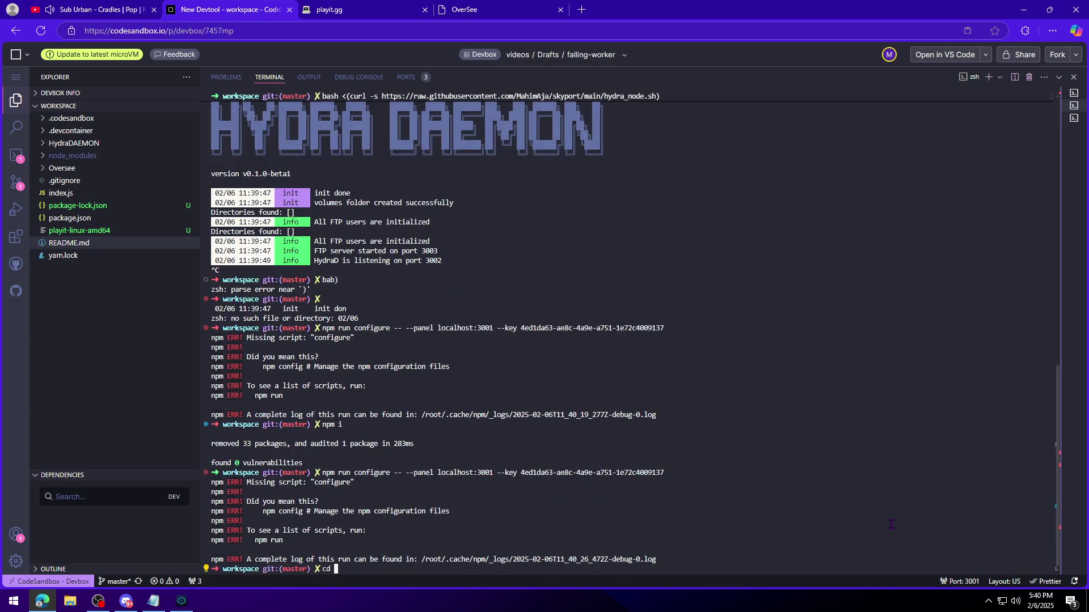
- Change into the HydraDAEMON folder and run the configure command there
text(cd Hy)
key(Tab)
key(Return)
key(Up)
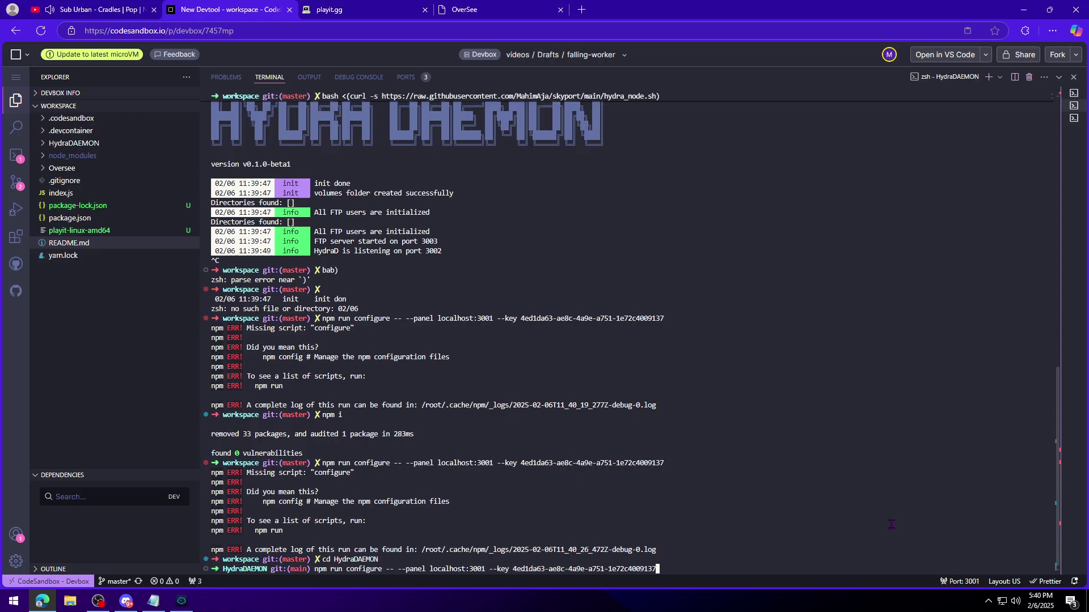
key(Return)
key(Up)
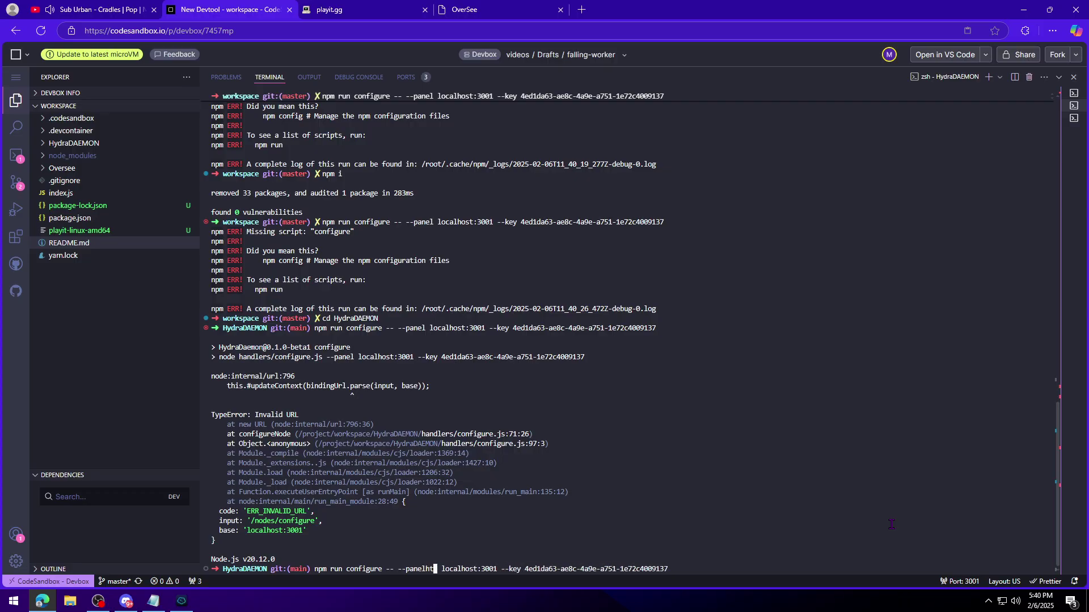
text(https://)
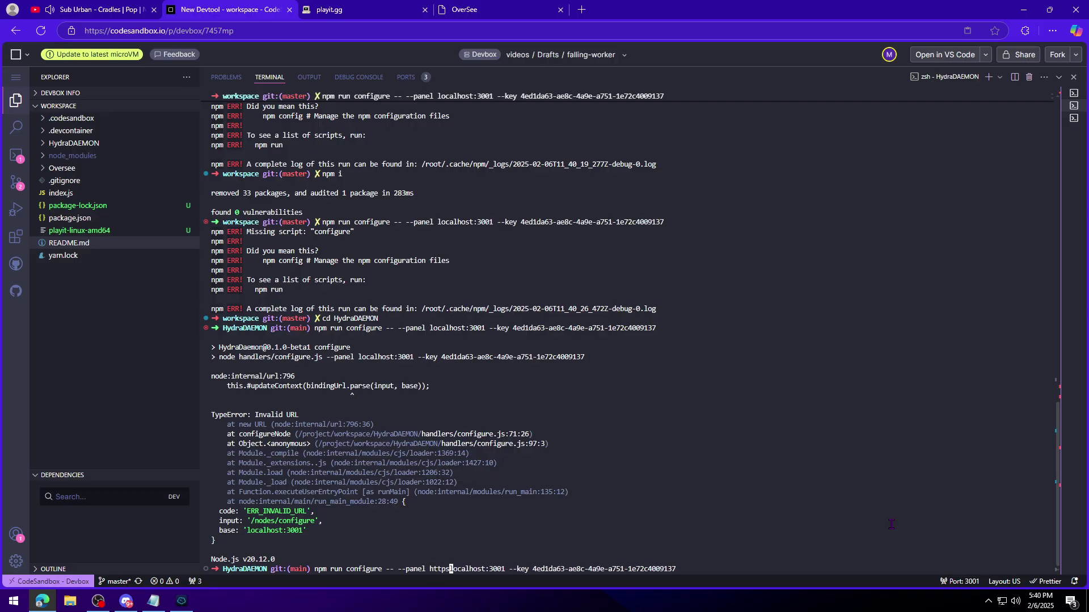
key(Return)
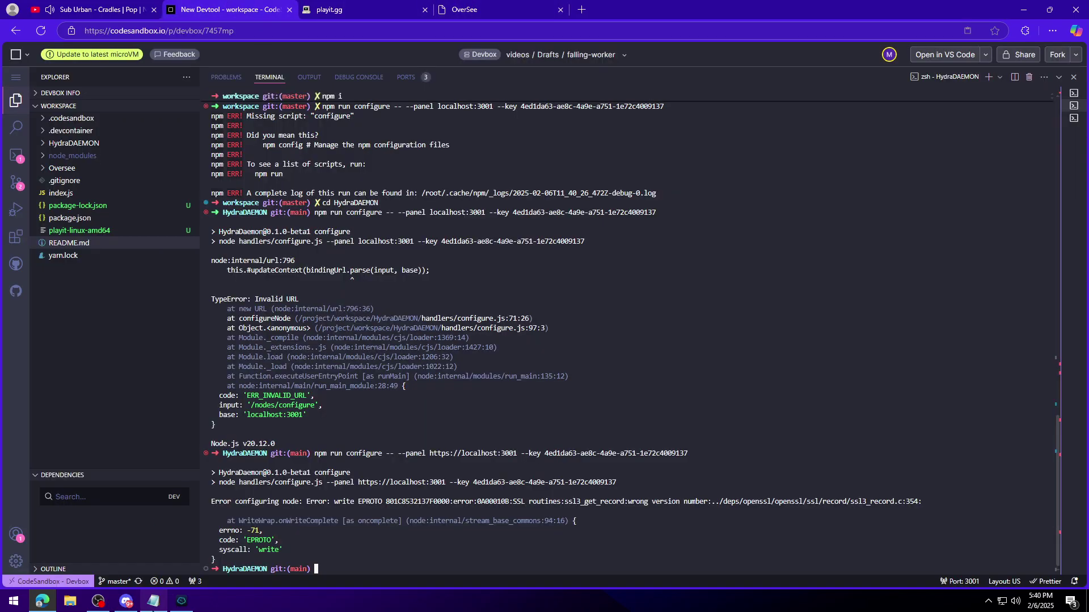
- Write the two-line Notepad note "ok so u cant replace" / "so use common one"
click(153, 601)
text(ok so u cant replace)
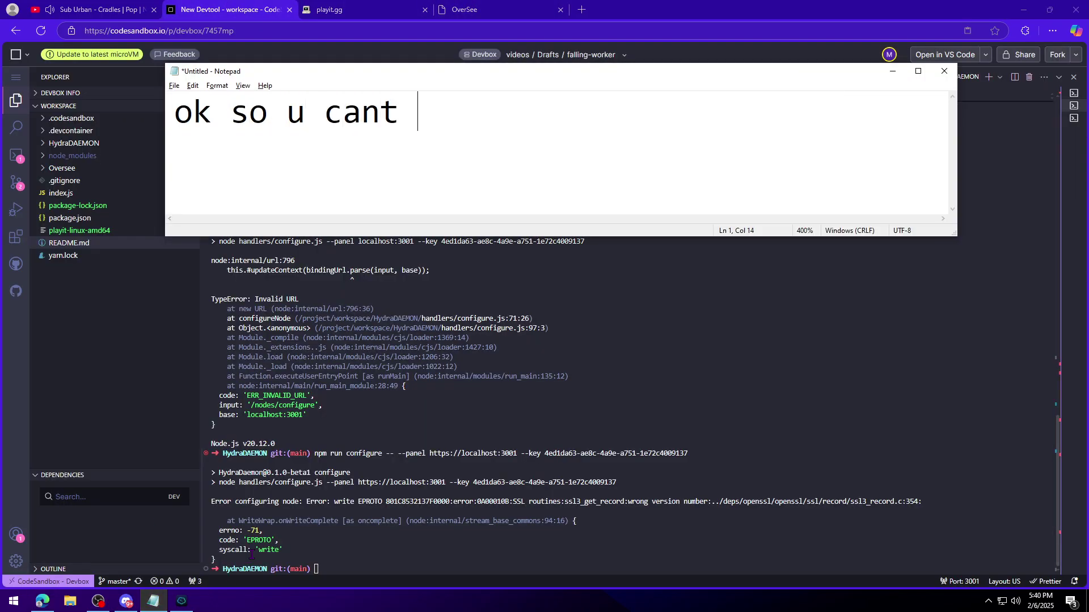
key(Return)
text(so use common one)
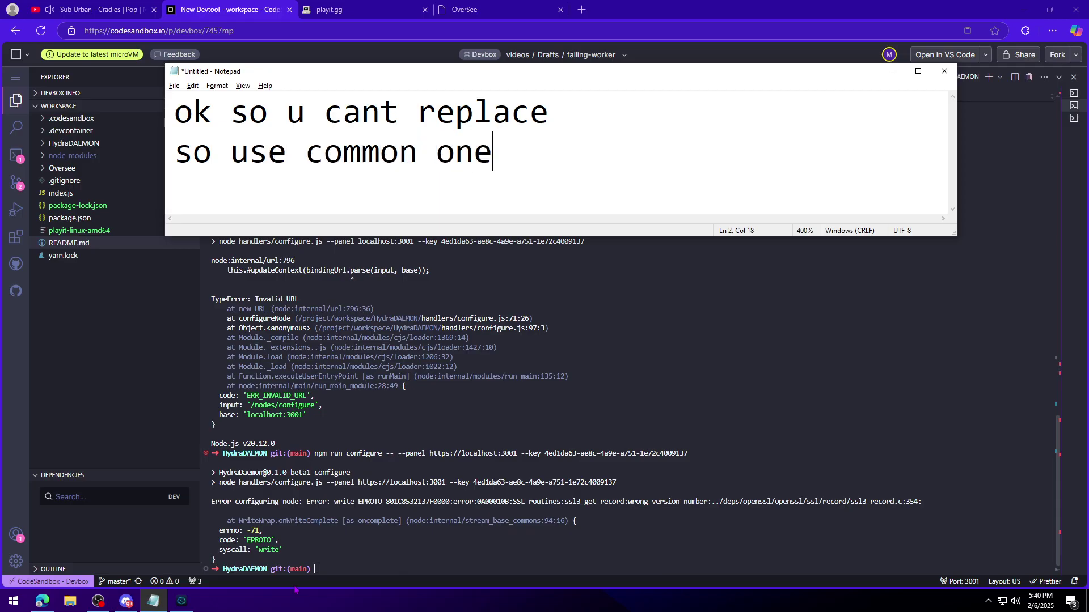
- Return to the CodeSandbox terminal and browse the clipboard history
key(alt+Tab)
key(super+v)
scroll(384, 450, down, 3)
scroll(384, 451, up, 1)
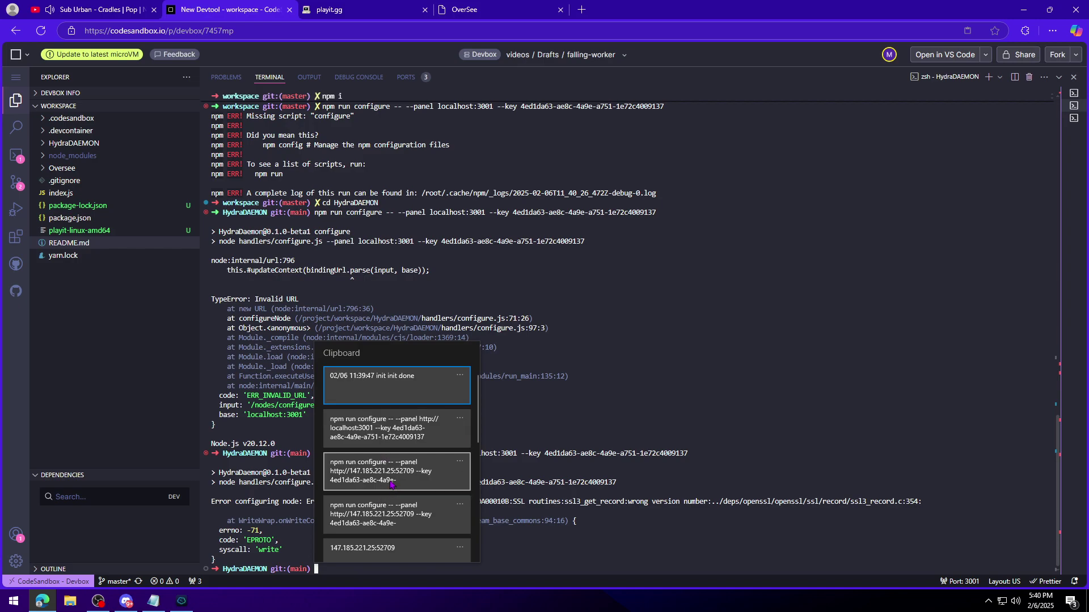
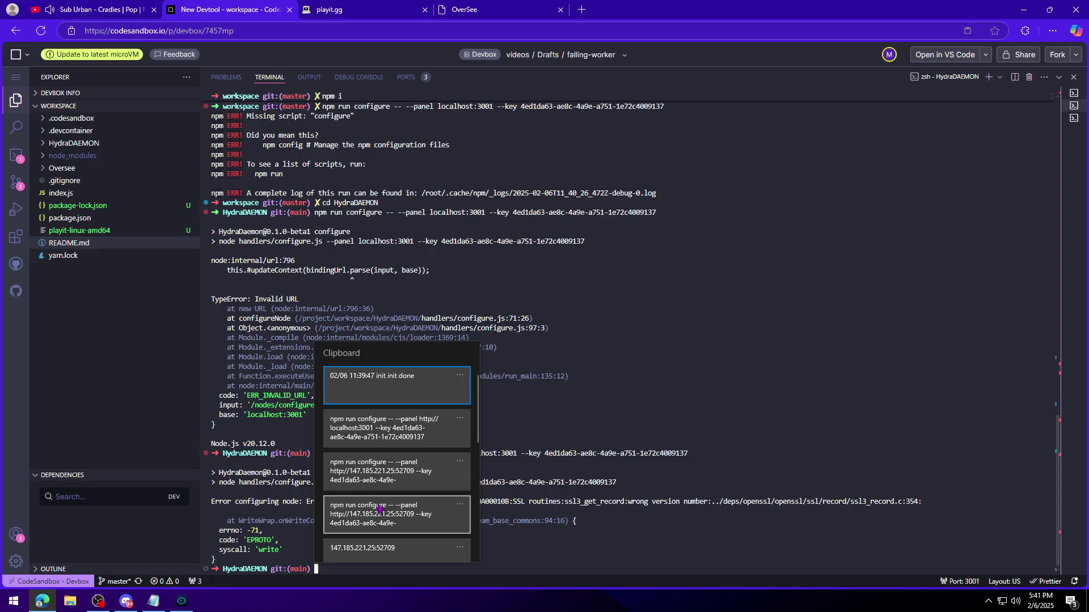
click(368, 498)
key(Return)
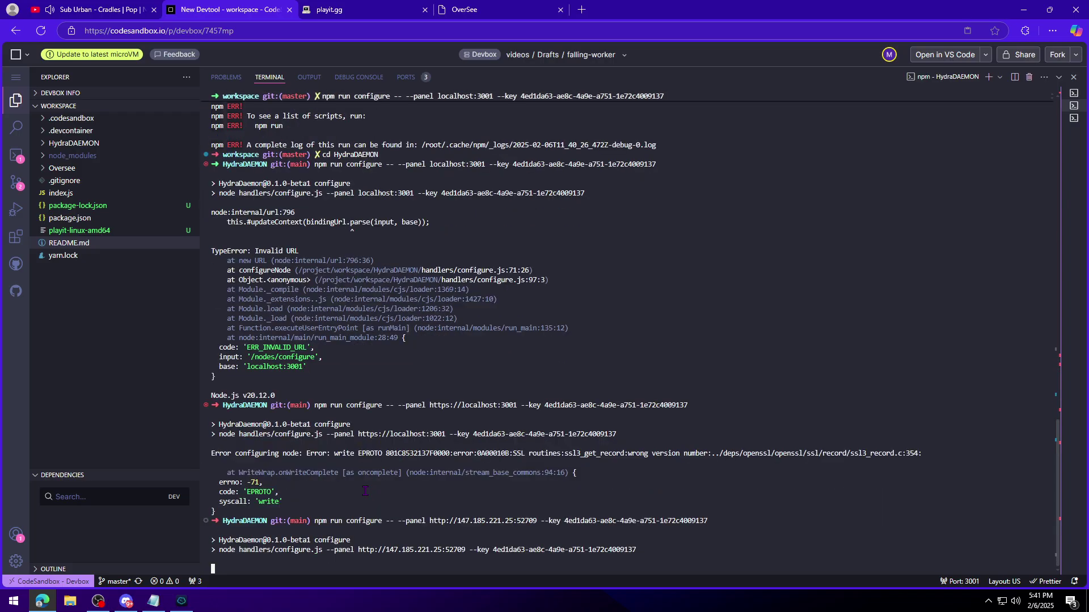
text(node .)
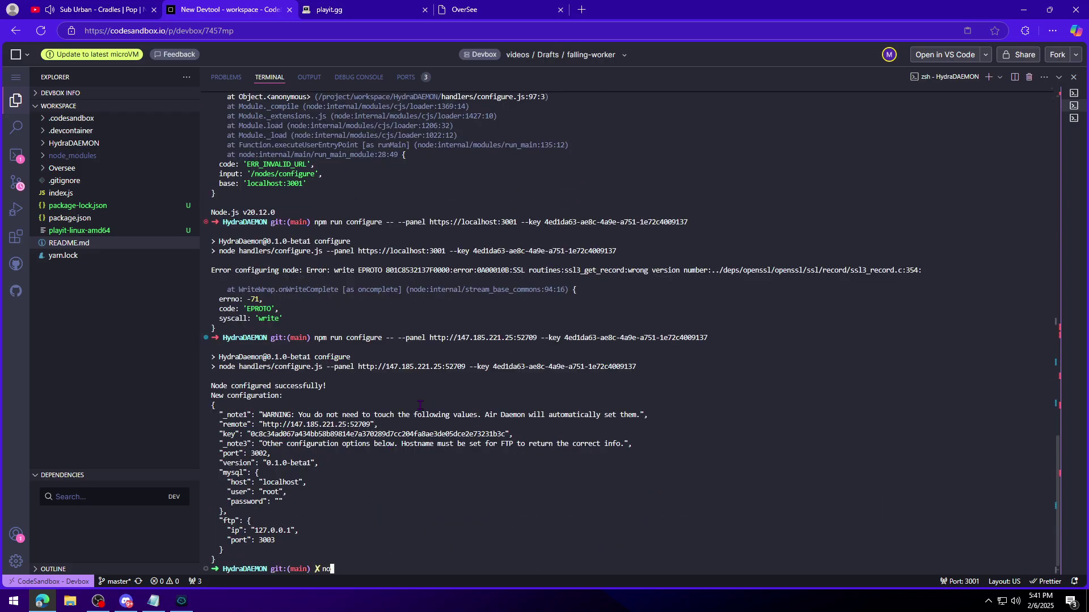
key(Return)
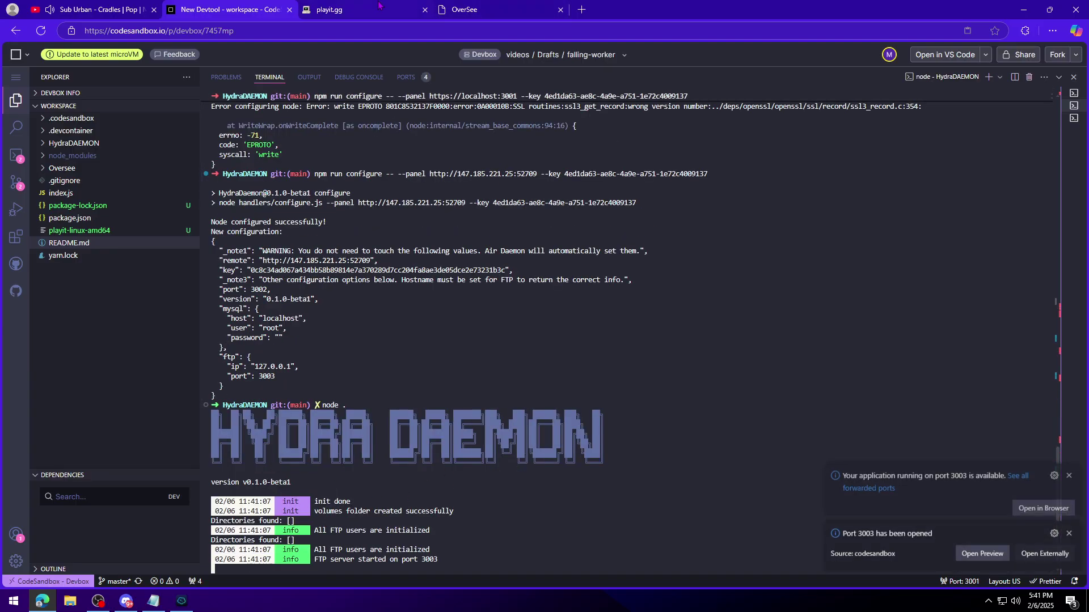
click(517, 5)
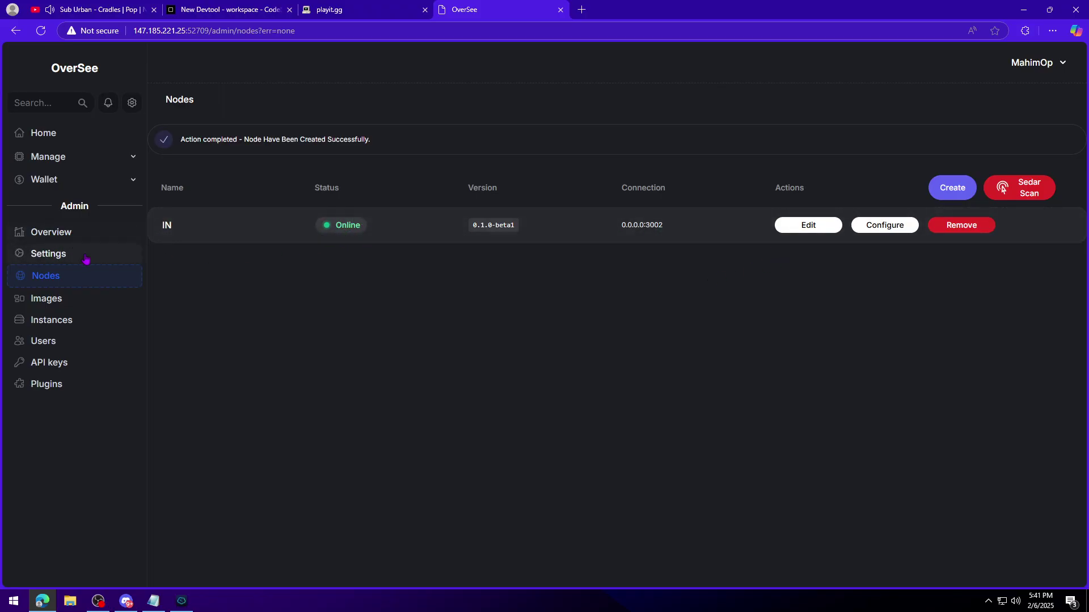
- Submit a new Minecraft Java: PaperMC server, version 1.20.1 build 196, with a saved name
click(74, 156)
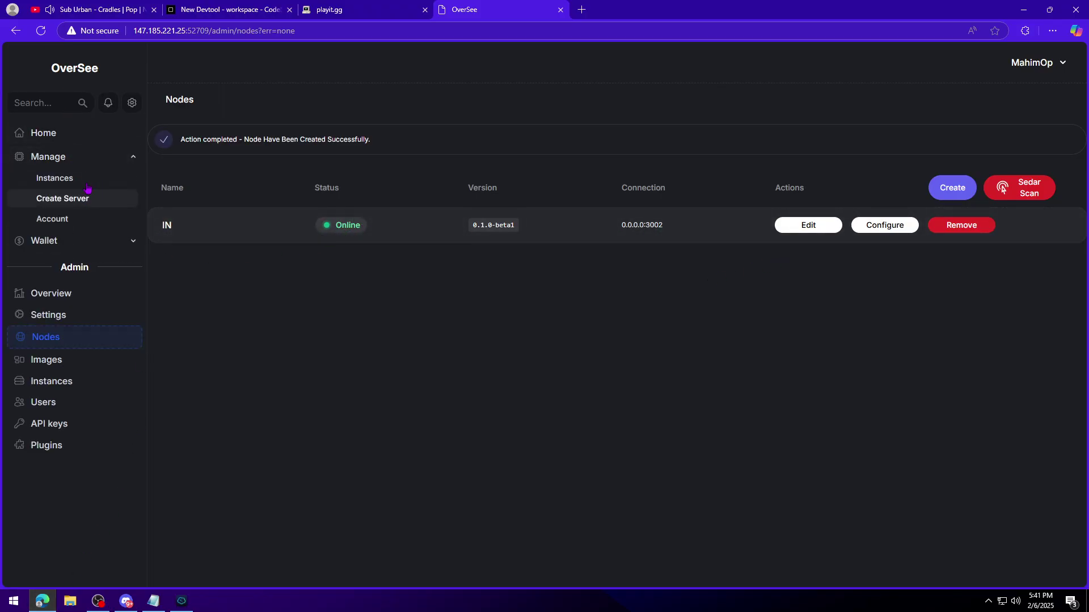
click(63, 198)
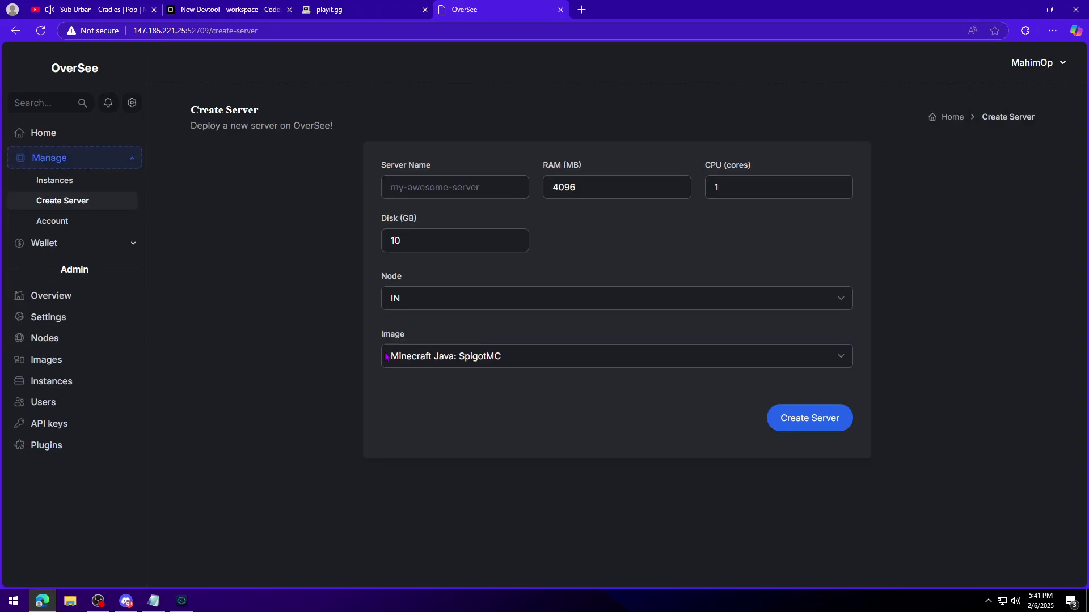
click(481, 183)
click(446, 225)
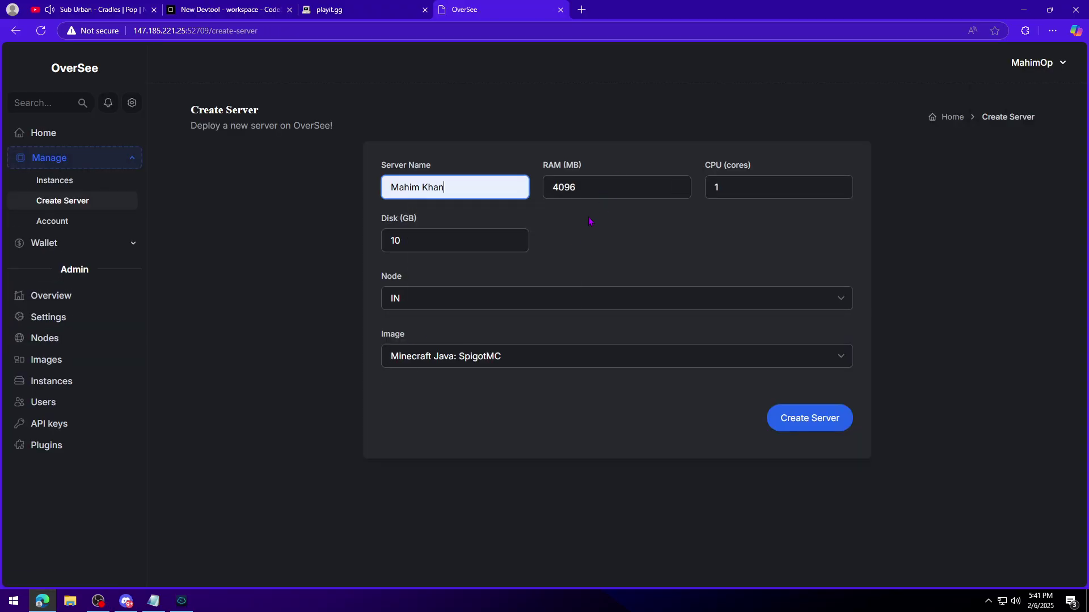
click(646, 361)
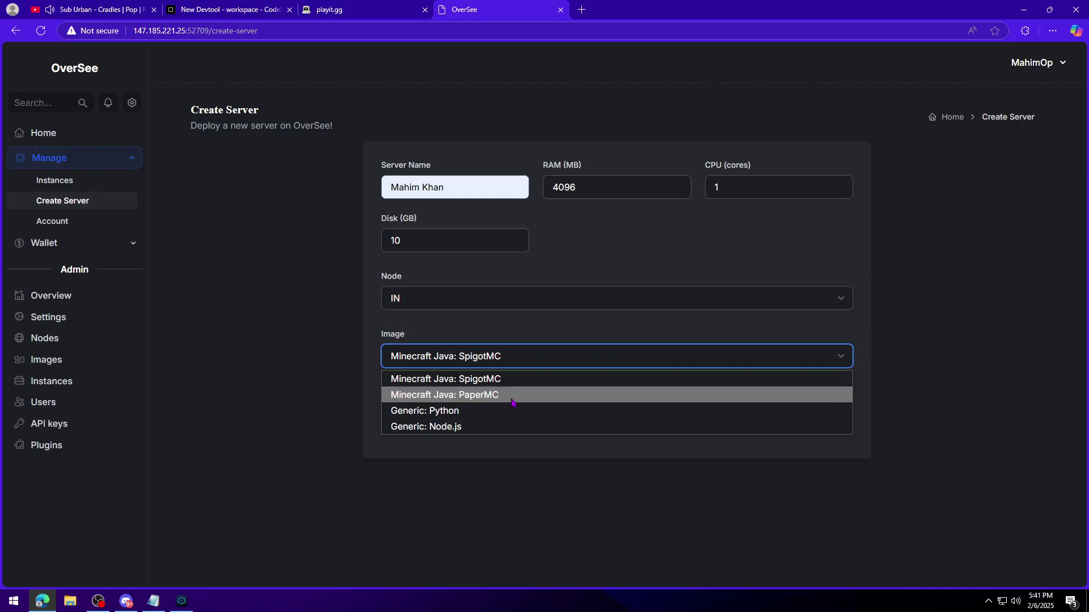
click(515, 395)
click(498, 397)
text(1.20.1)
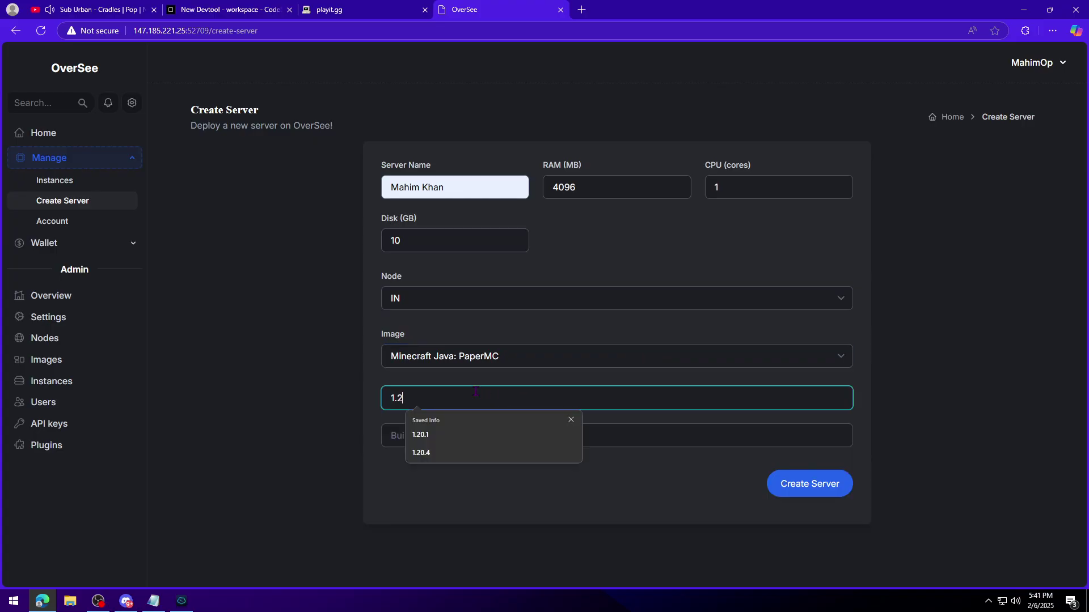
click(467, 433)
text(196)
click(809, 484)
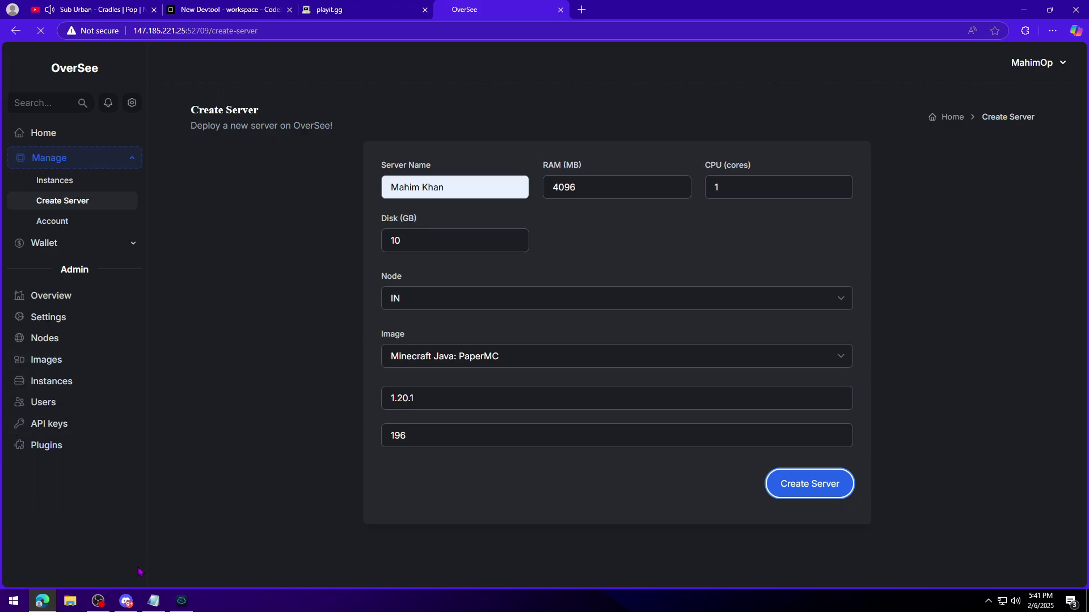
- Check Discord, then return to the panel and open the empty Instances list
click(131, 601)
click(131, 602)
click(122, 604)
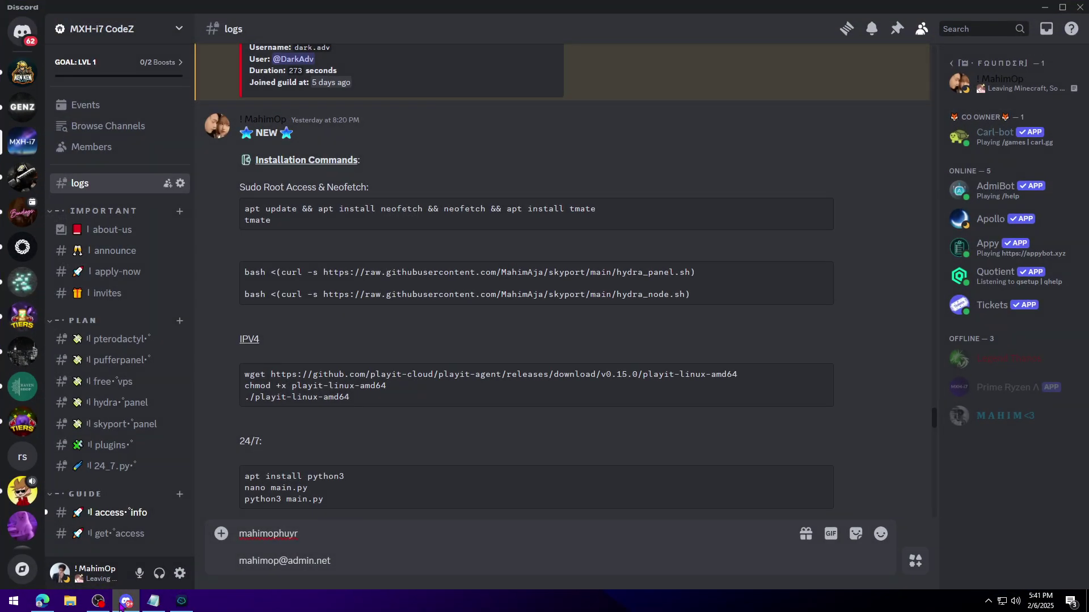
click(121, 604)
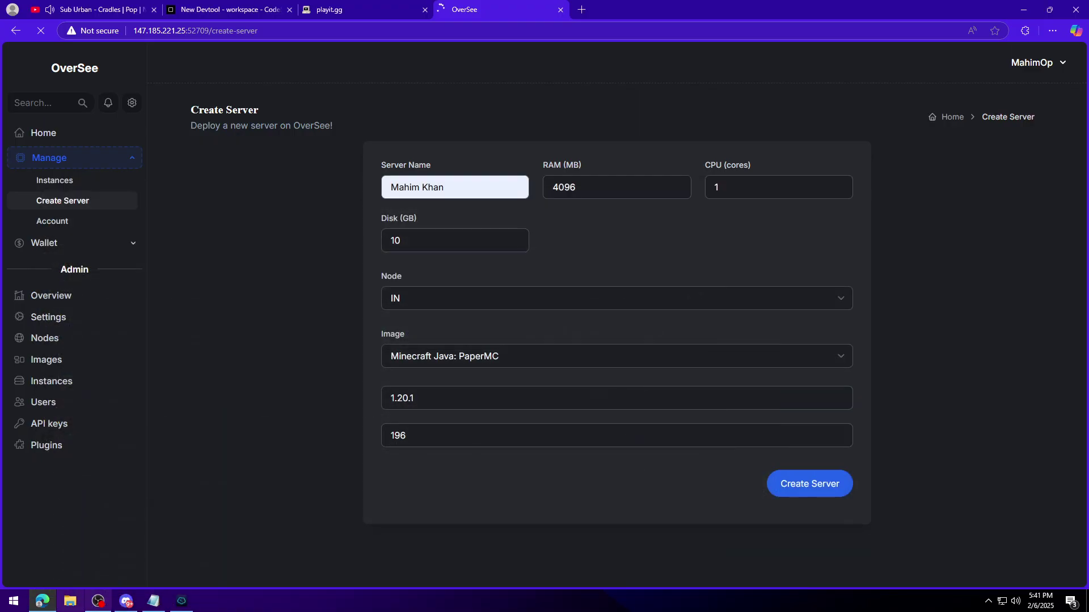
click(51, 181)
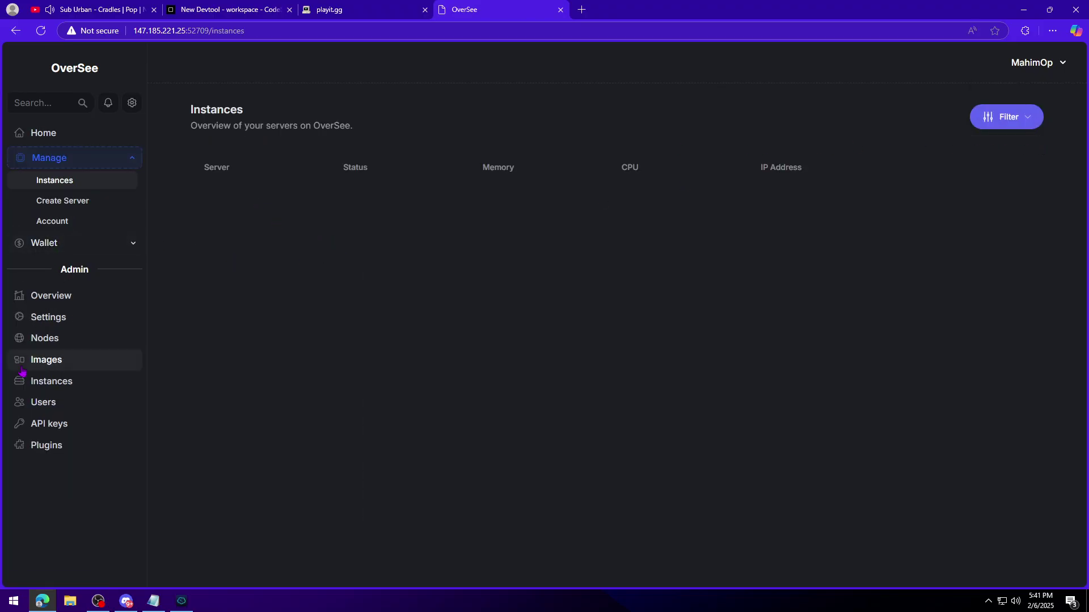
- Start a new admin server instance with a saved name and the Minecraft Java: PaperMC image
click(44, 368)
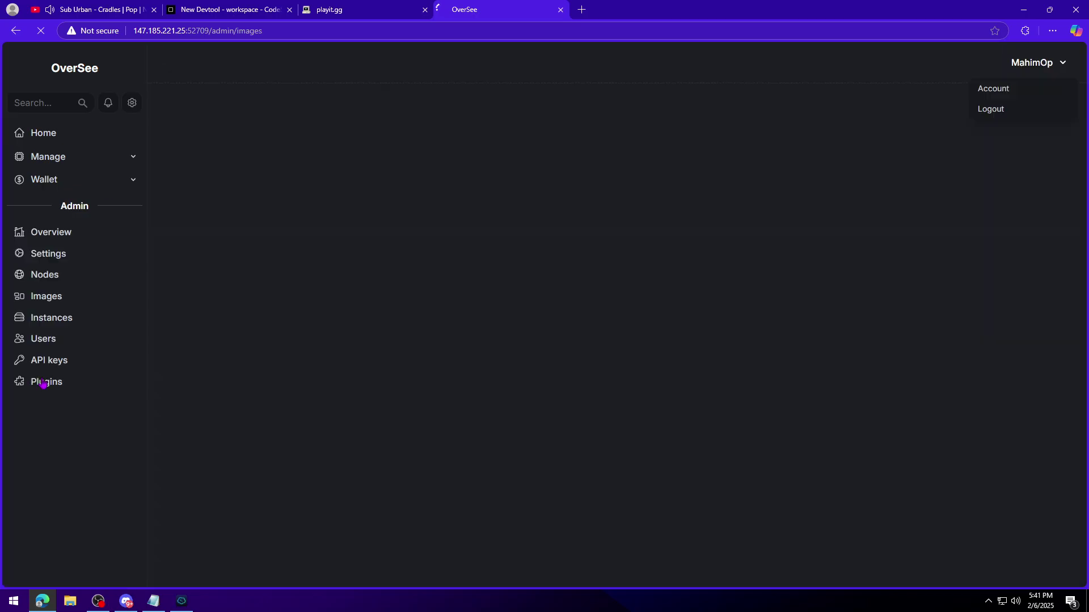
click(51, 318)
click(964, 150)
click(930, 180)
click(304, 177)
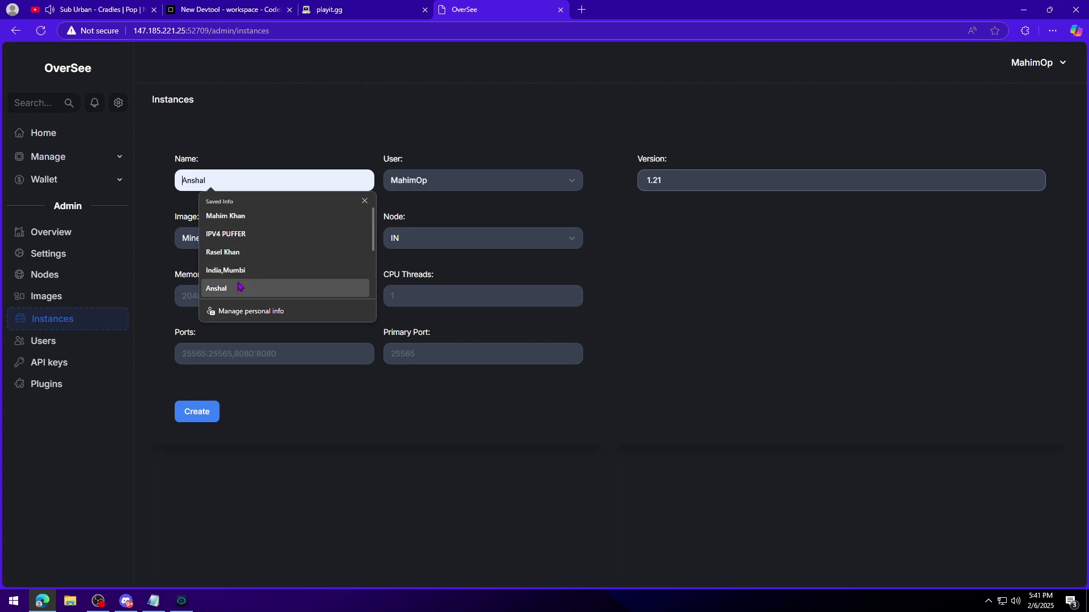
click(237, 216)
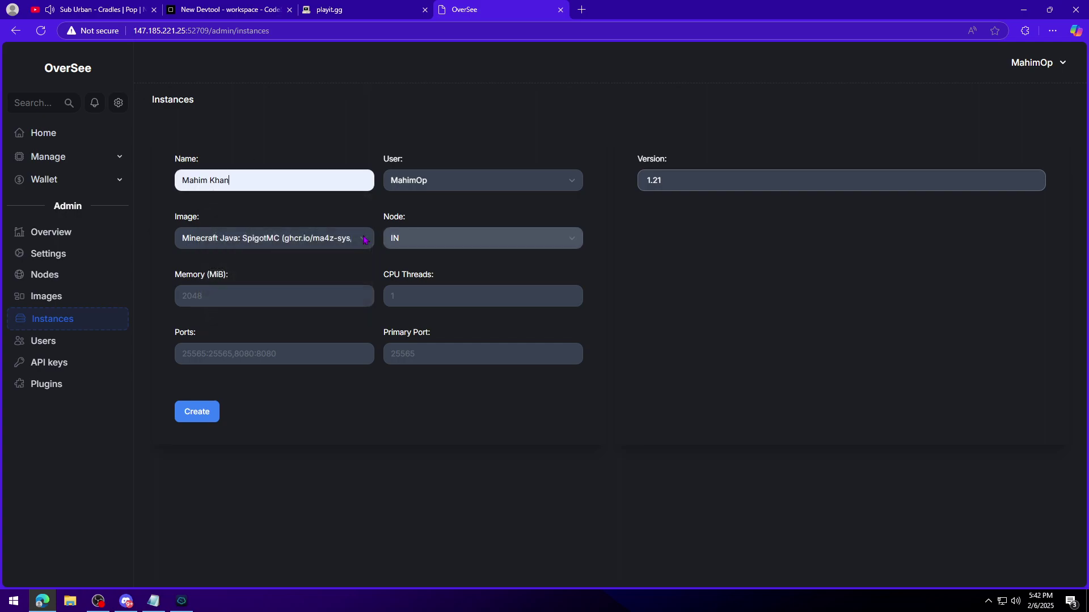
click(245, 300)
click(272, 238)
- Set build 196, version 1.20.1, memory 4000 and 200 CPU threads
click(284, 274)
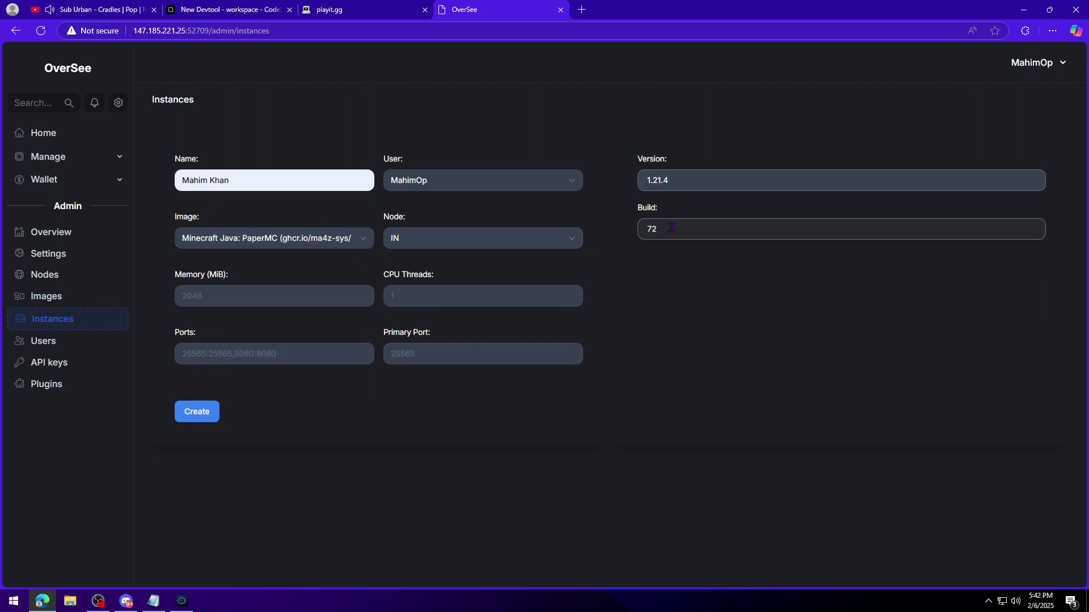
text(196)
key(shift+Tab)
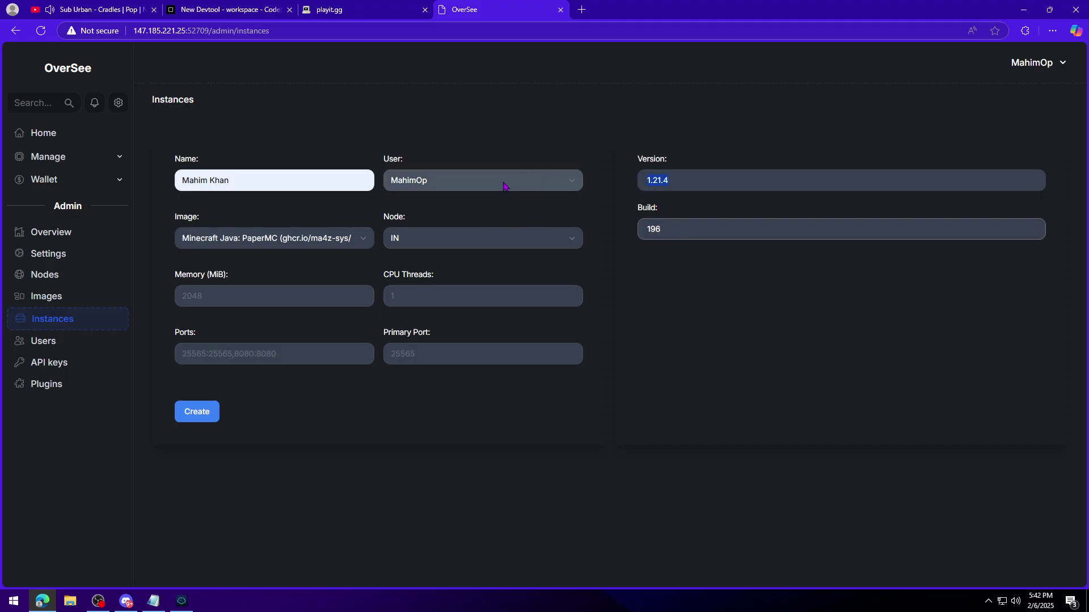
text(1.20.1)
click(292, 296)
text(4000)
click(453, 293)
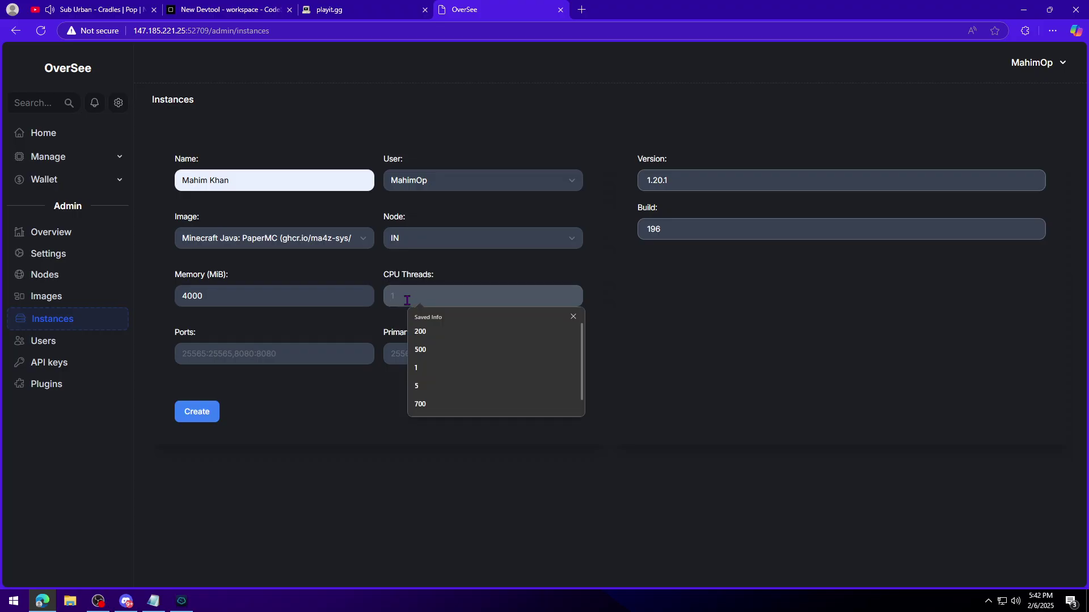
text(200)
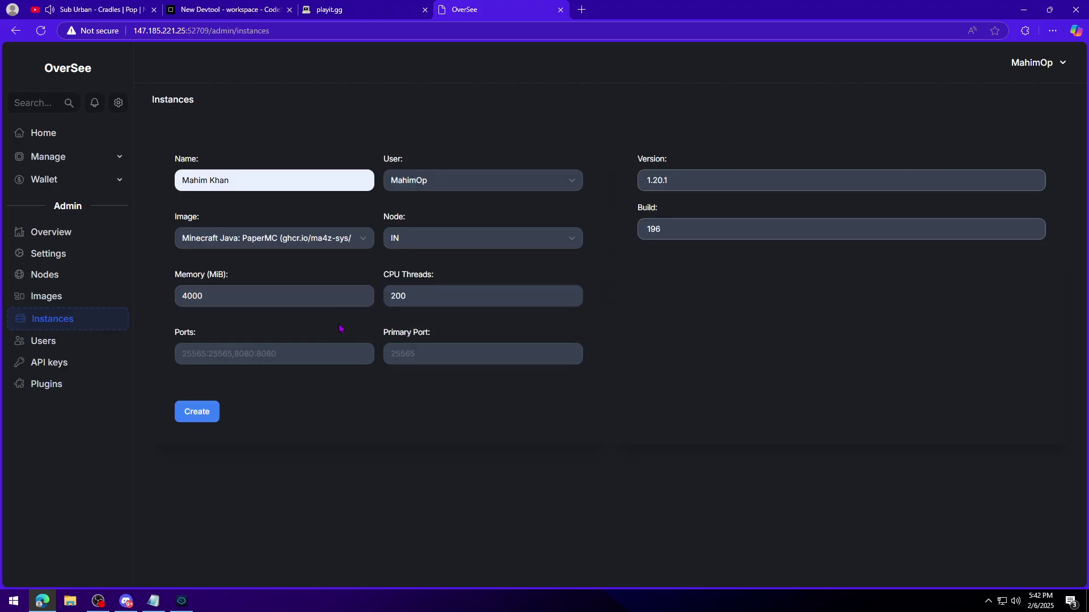
- Map port 25565:25565, trim the name to one word, and create the instance
click(308, 354)
text(25565:25565)
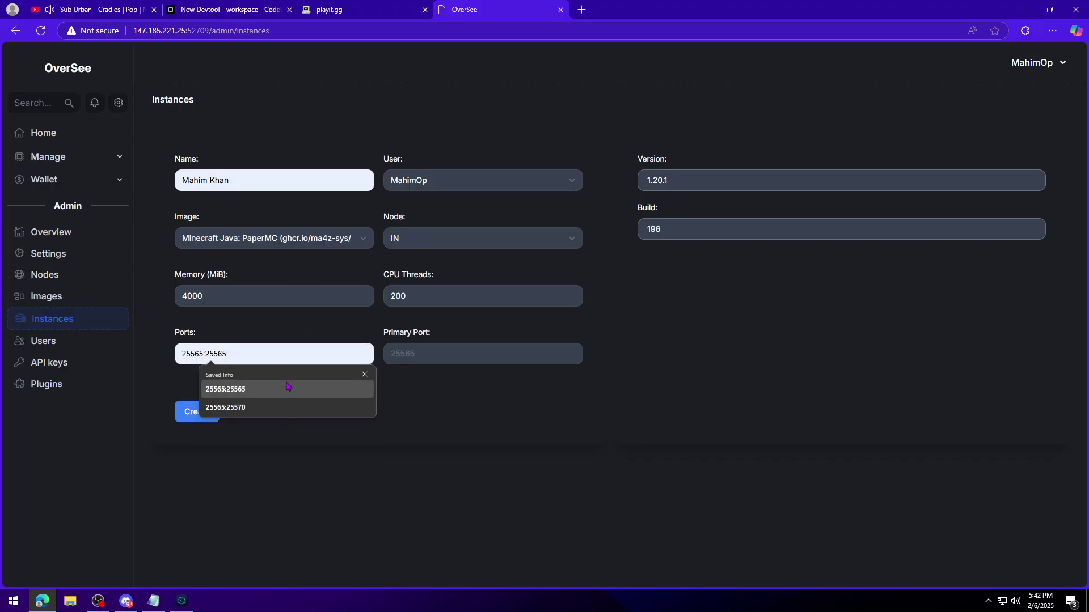
click(286, 389)
click(461, 354)
text(25565)
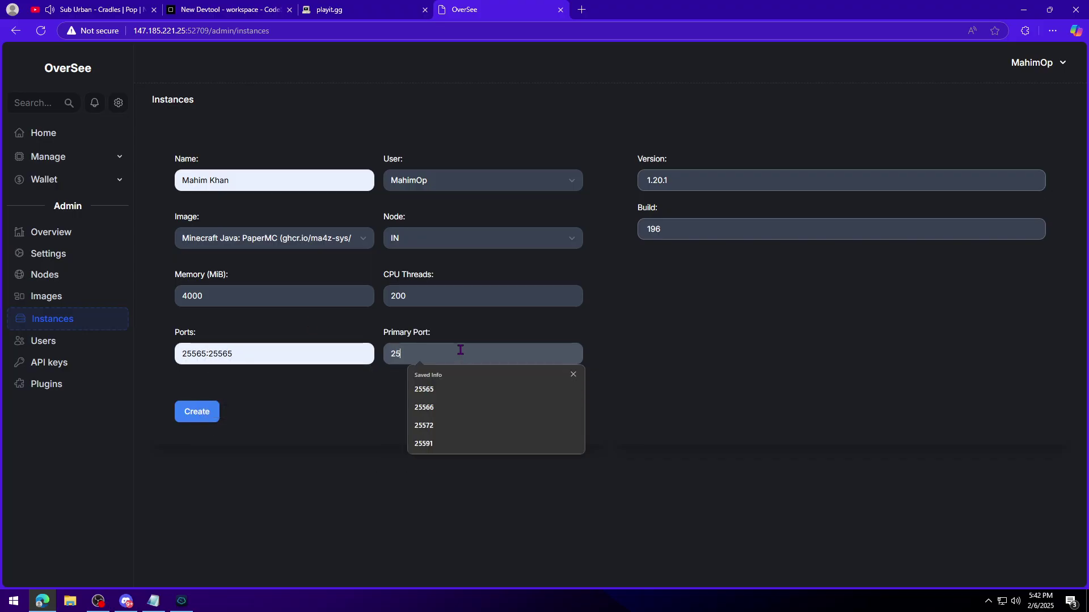
click(200, 418)
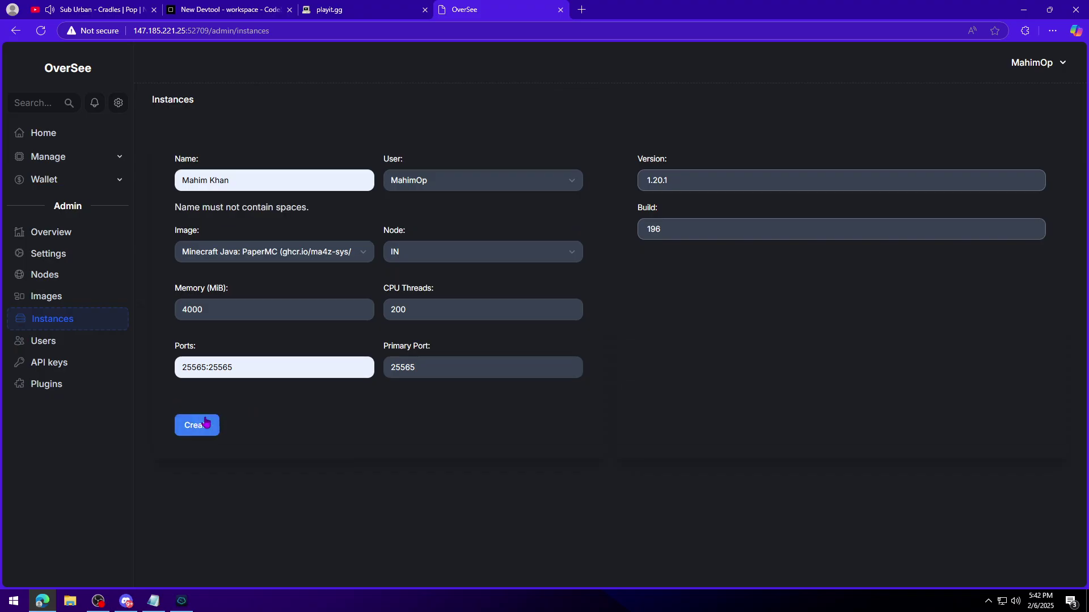
click(258, 181)
key(BackSpace)
key(BackSpace)
key(BackSpace)
key(BackSpace)
key(BackSpace)
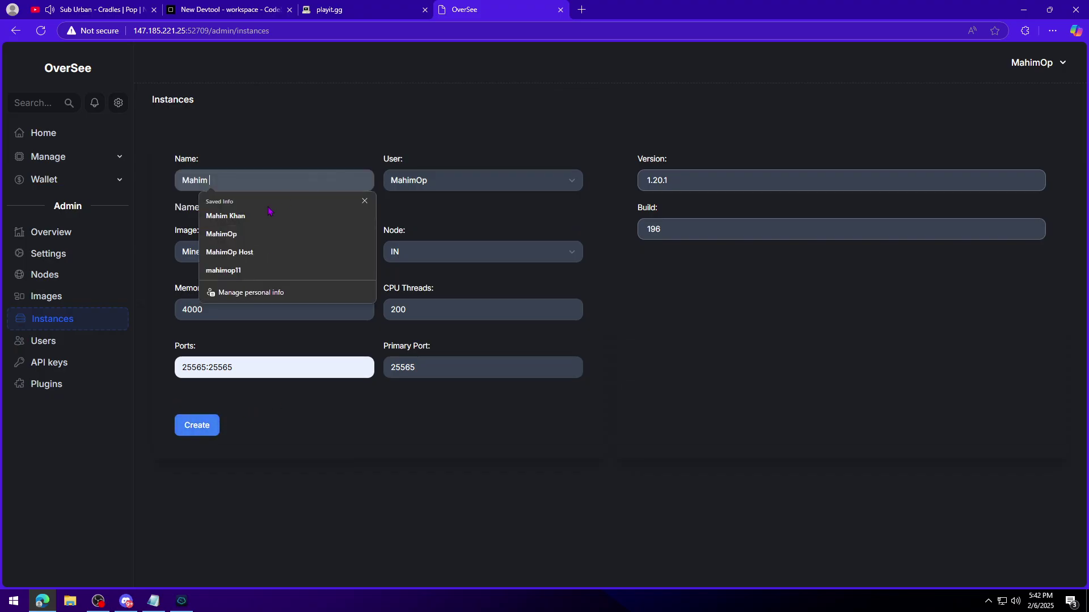
click(201, 429)
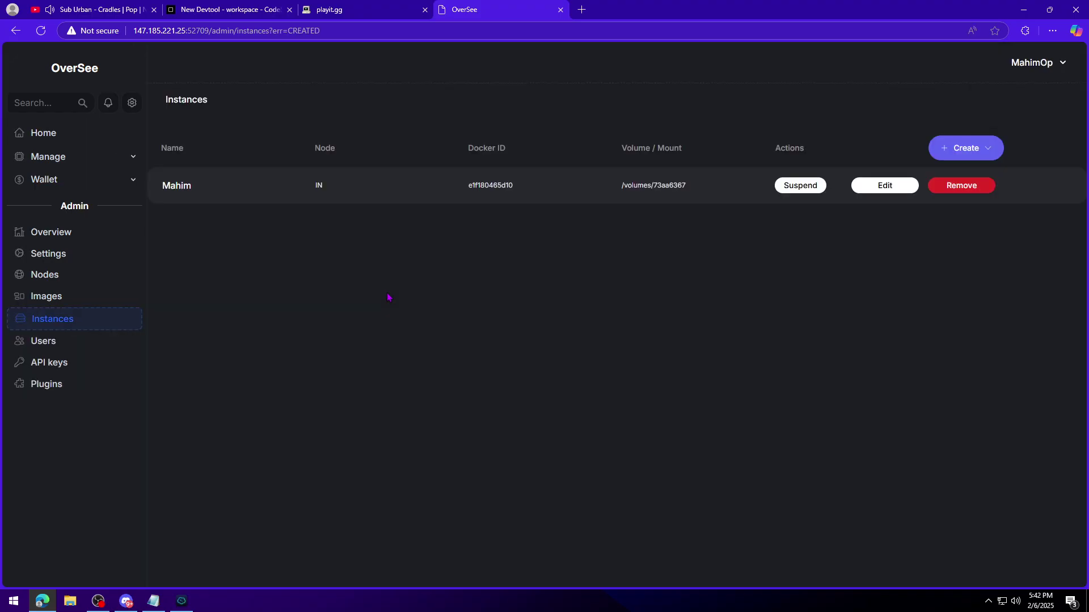
- Open the new server from your instances list and accept the Minecraft EULA
click(48, 138)
click(49, 158)
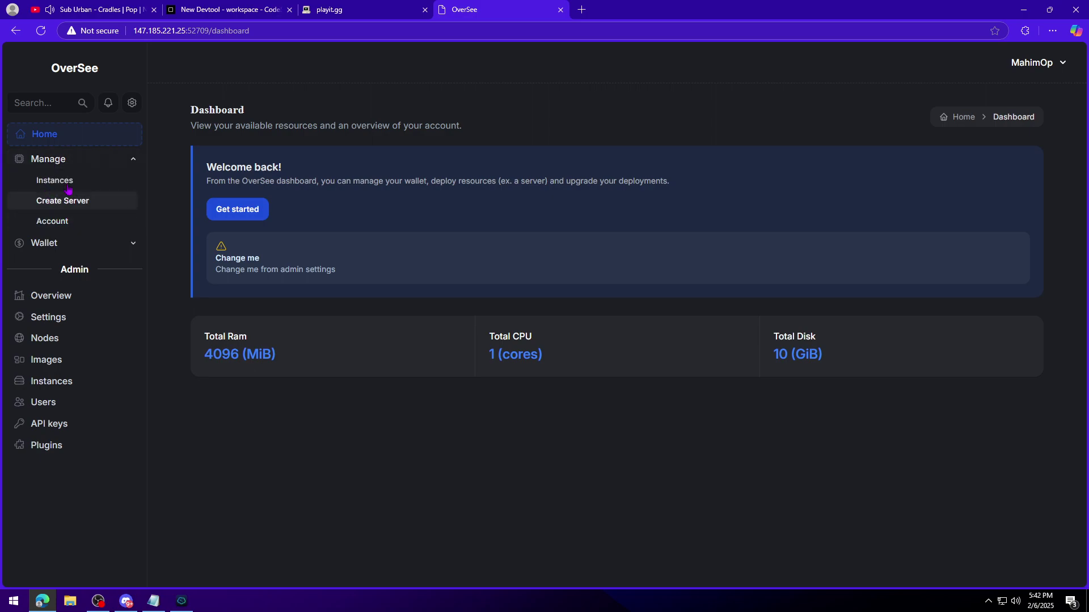
click(54, 180)
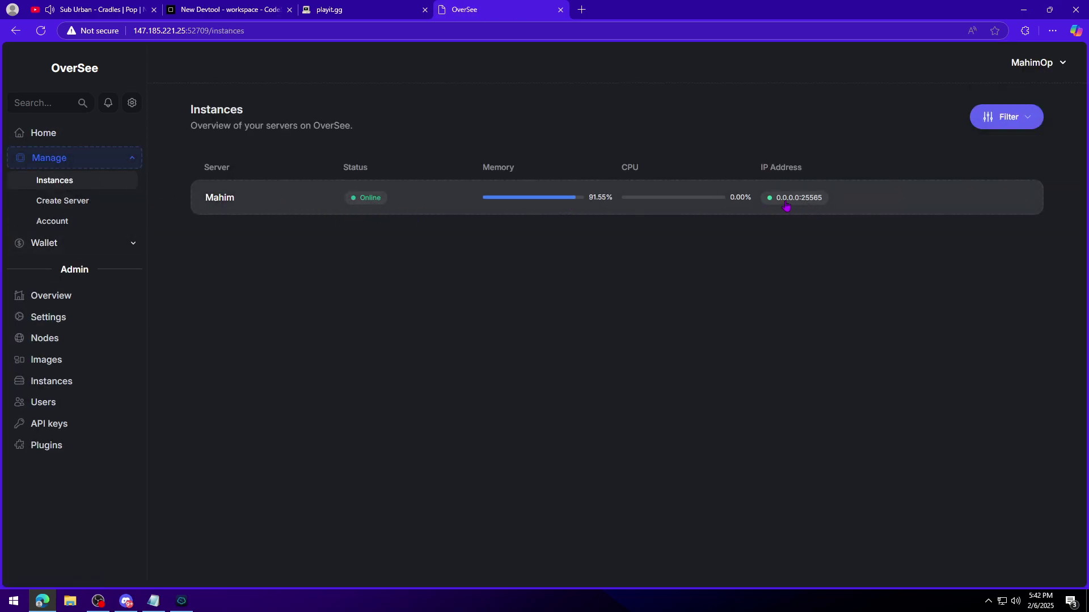
click(555, 207)
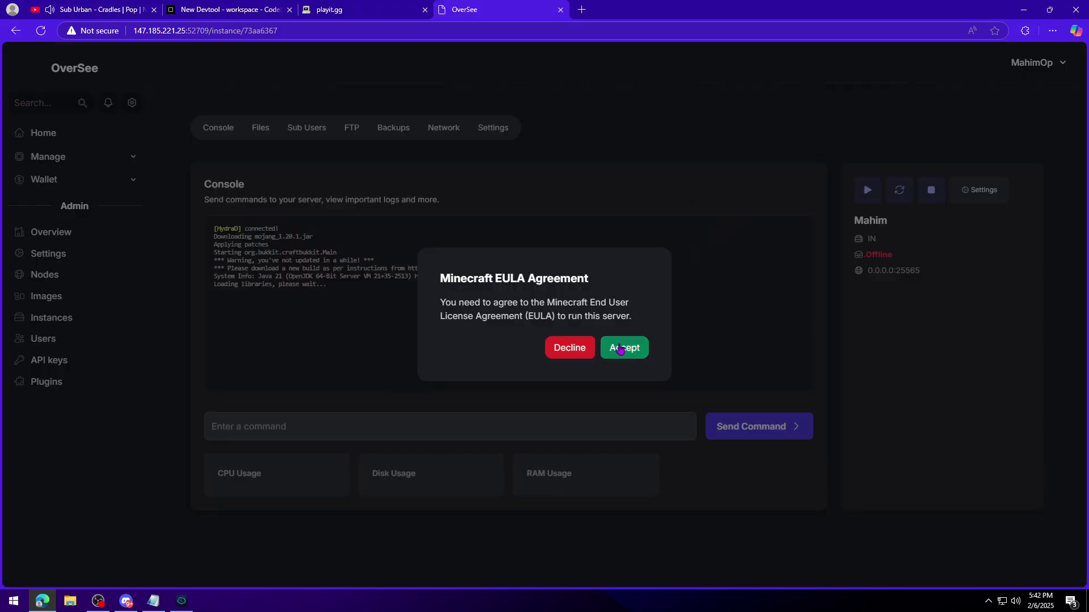
click(620, 348)
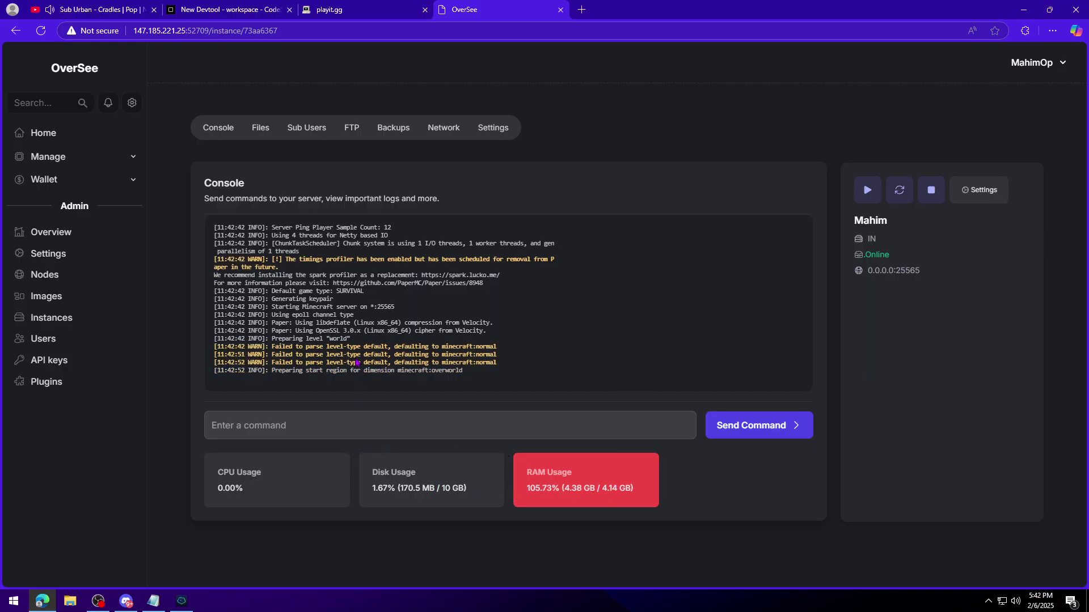
- Send pl, clear and tps in the console, confirming 20.0 TPS
click(296, 434)
text(pl)
key(Return)
text(clear)
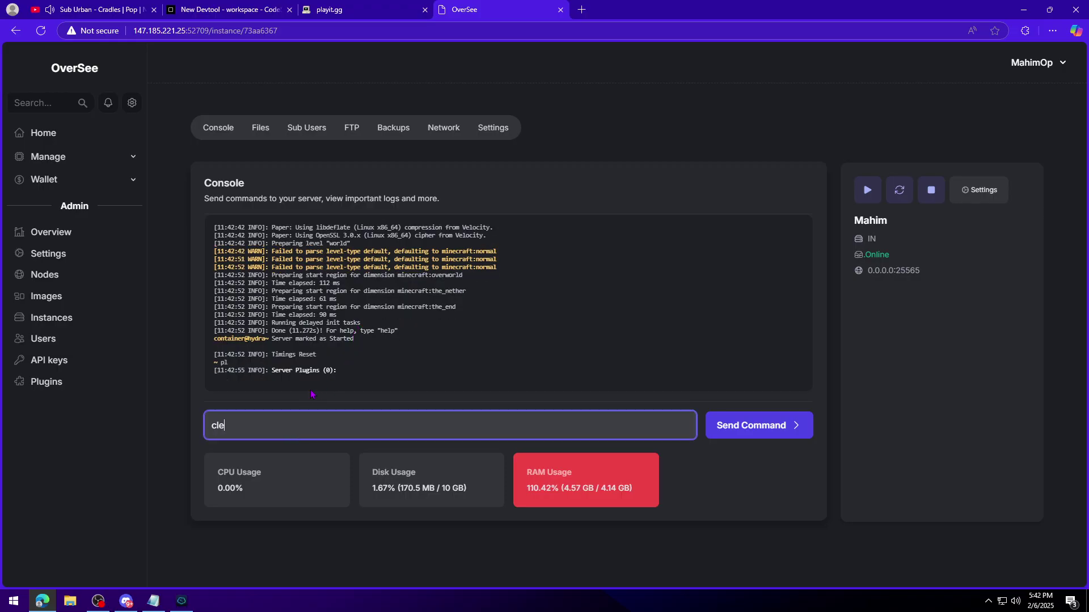
key(Return)
text(s)
key(BackSpace)
text(tps)
key(Return)
text(tps)
key(Return)
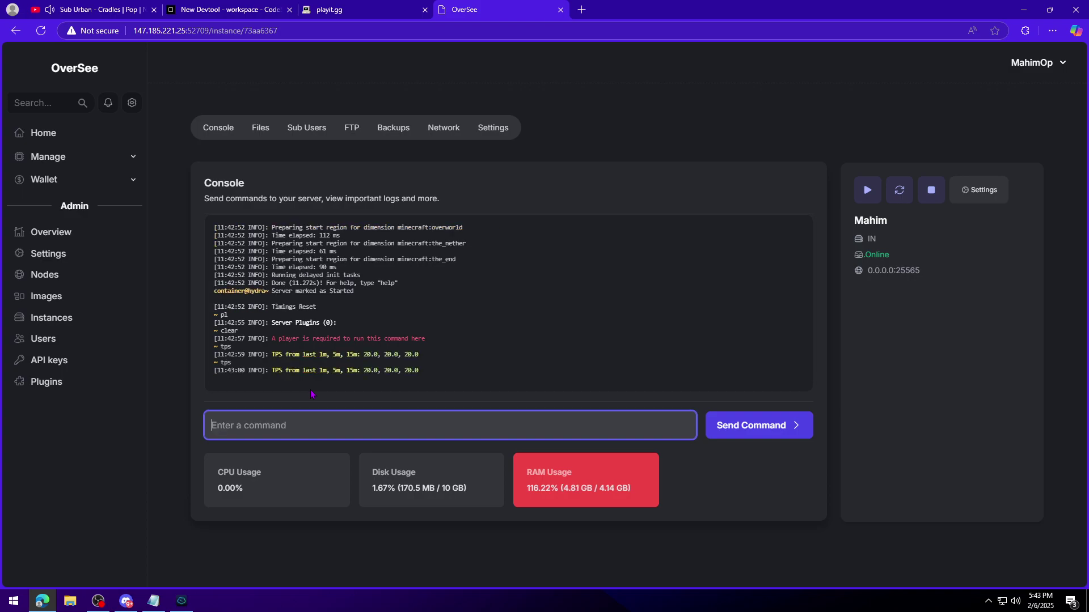
key(alt+Tab)
key(alt+Tab)
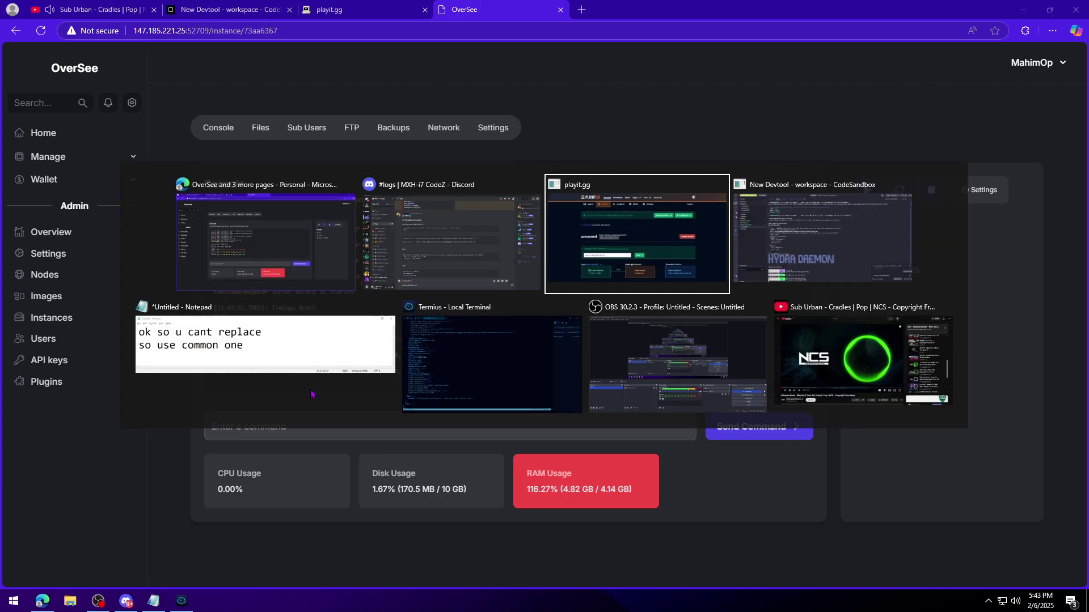
- Replace the Notepad note with the lines 'now 24/7' and 'watch carefully'
click(310, 394)
key(ctrl+a)
text(now 24/7)
key(Return)
text(wat)
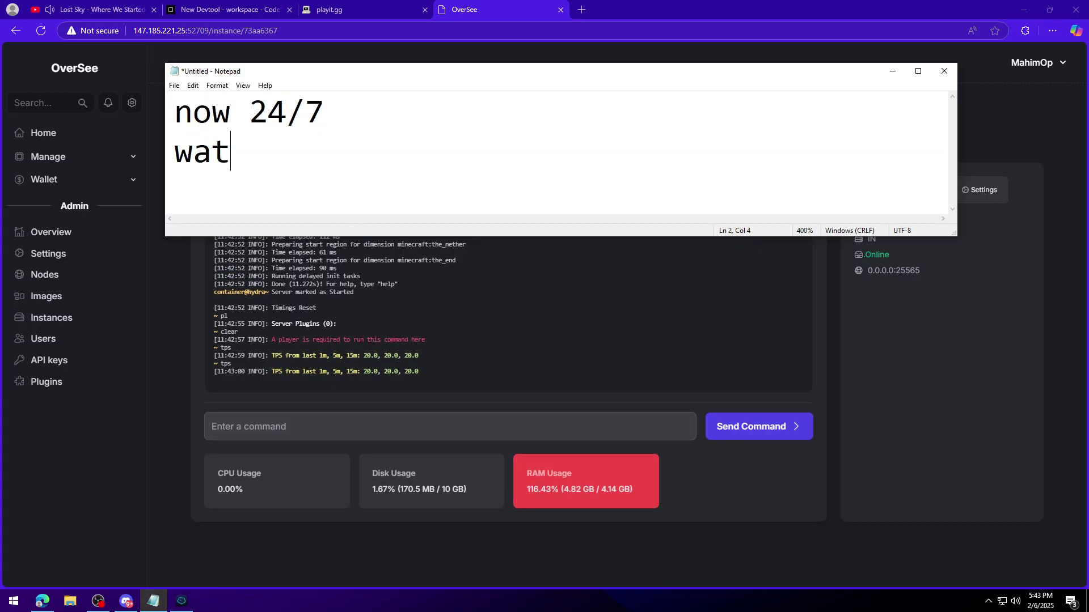
text(ch carefully)
key(BackSpace)
text(ully)
click(230, 6)
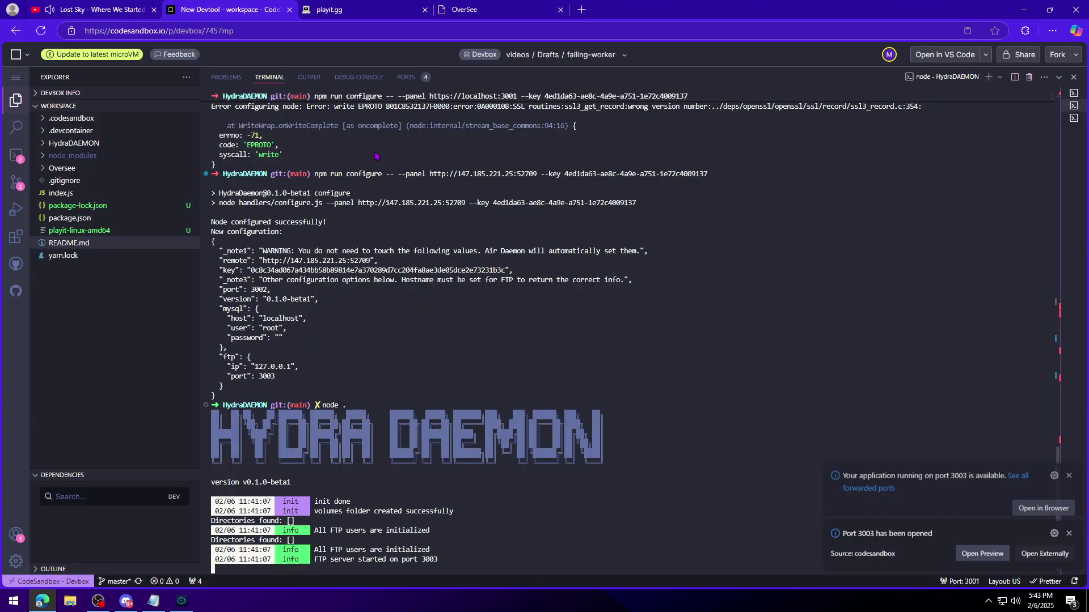
- In a new terminal, run the copied setup commands installing python3 and opening nano main.py
click(989, 77)
click(125, 601)
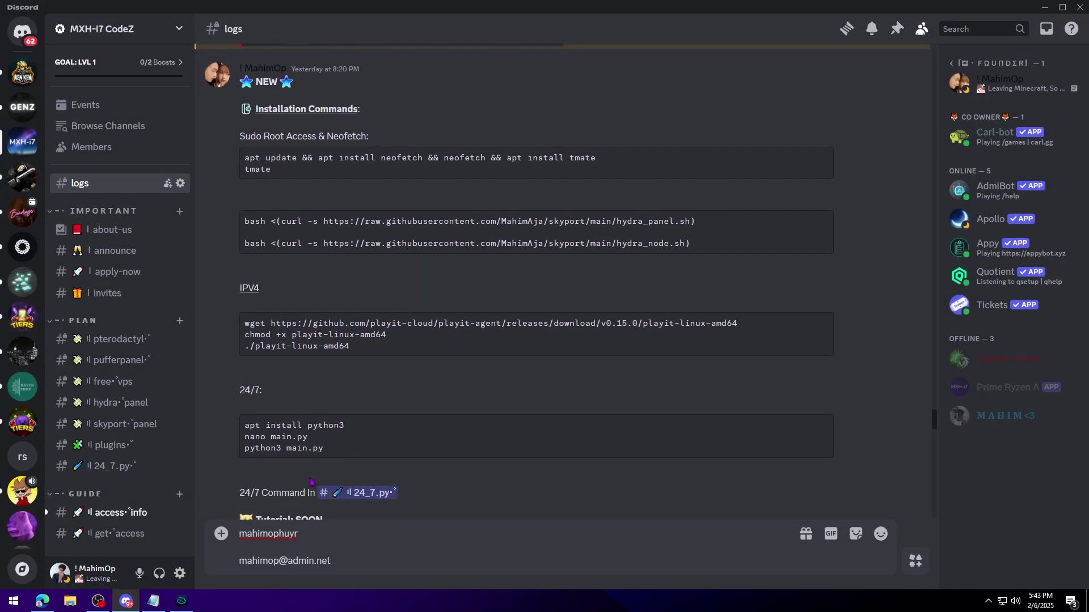
drag(324, 443, 247, 427)
key(ctrl+c)
key(alt+Tab)
key(ctrl+v)
key(Return)
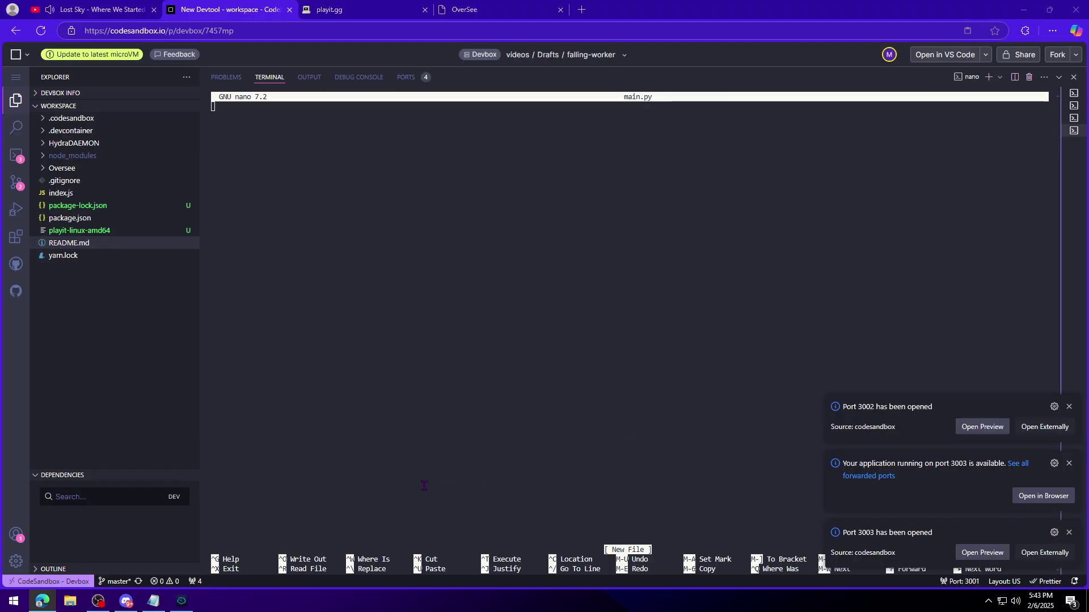
- Paste the 24/7 loop code from the 24_7.py channel into main.py and save it
key(alt+Tab)
scroll(383, 271, down, 4)
click(382, 271)
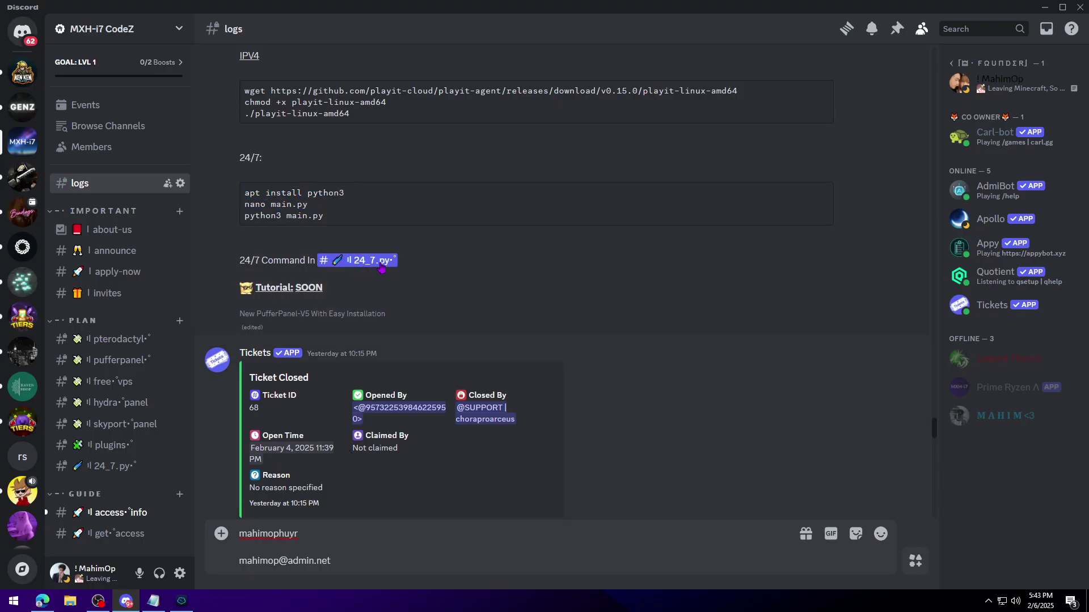
click(383, 270)
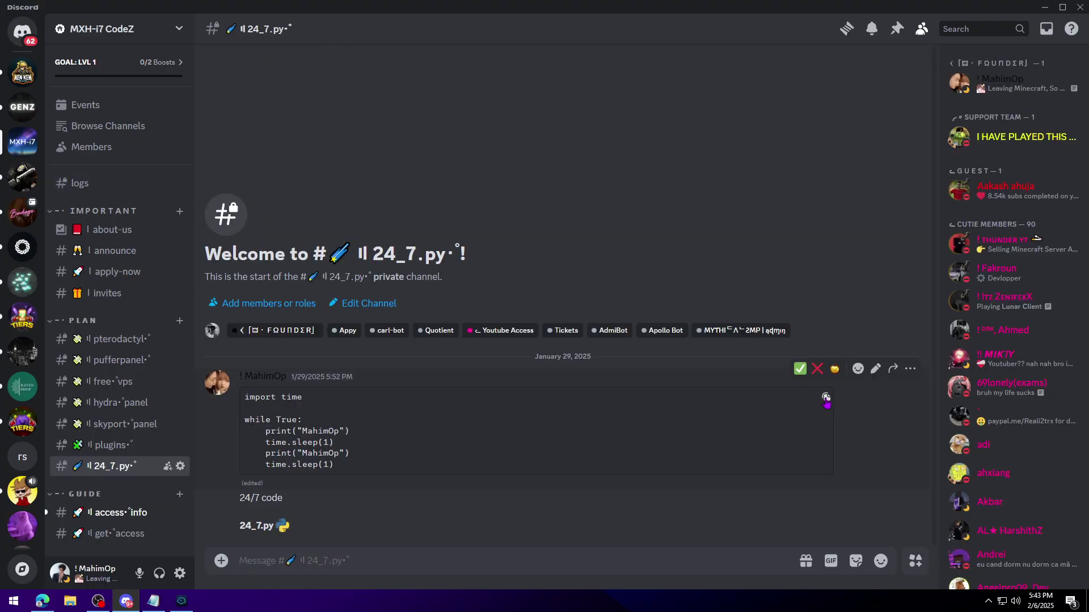
click(826, 398)
key(alt+Tab)
key(ctrl+shift+v)
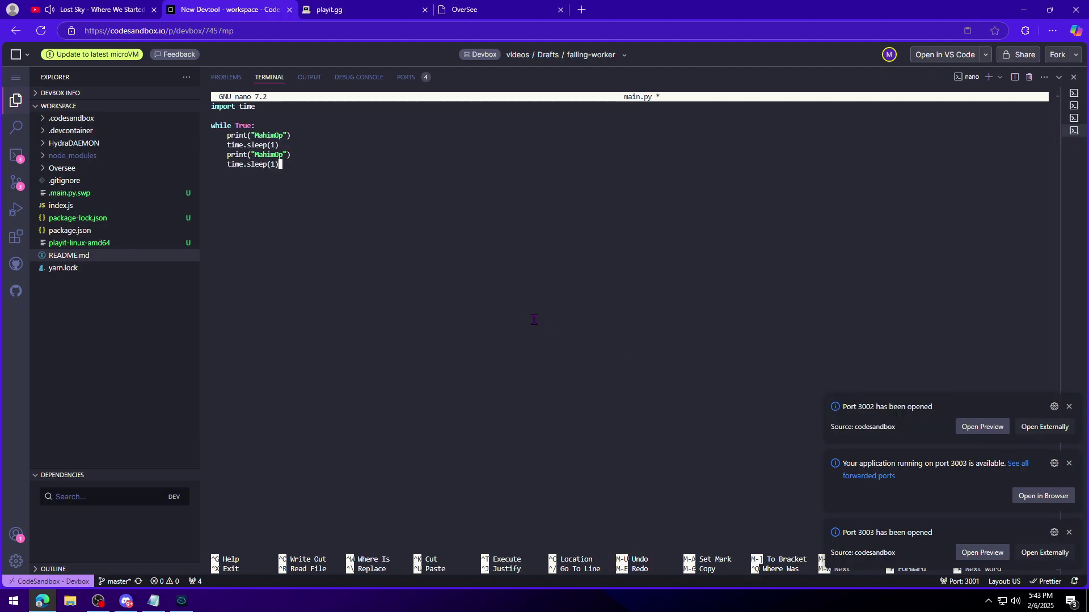
key(ctrl+x)
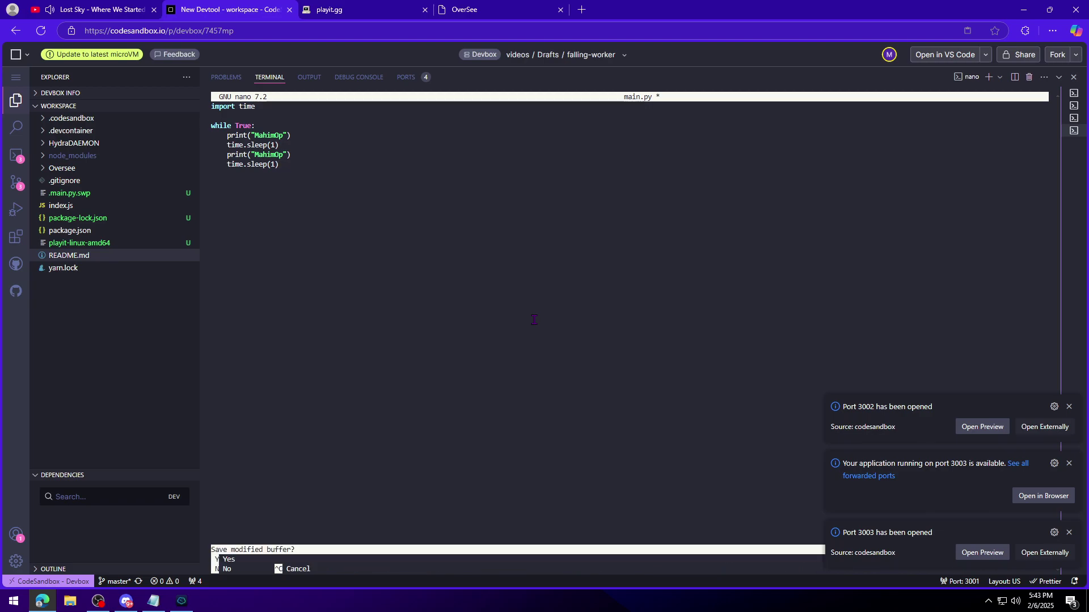
key(y)
key(Return)
- Clear the terminal and enter python3 main.py to run the keep-alive script
text(clear)
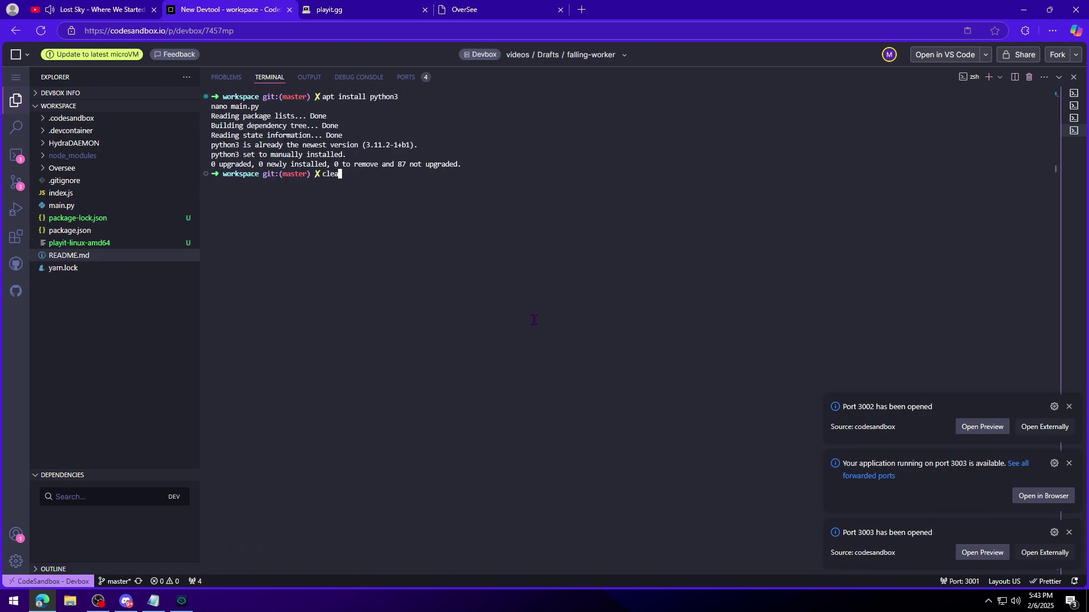
key(Return)
text(python3 main.py)
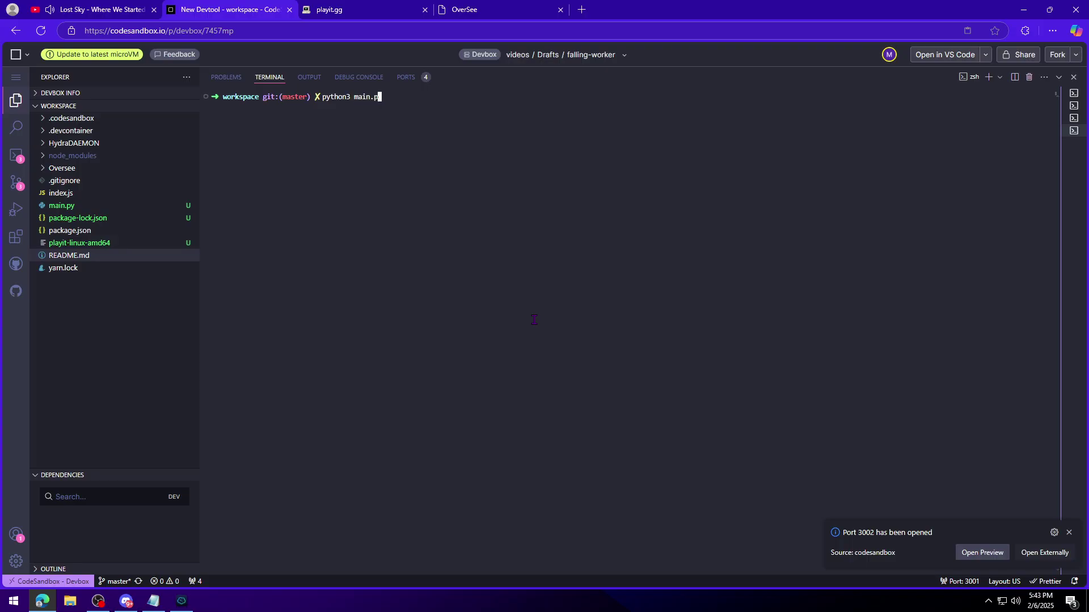
click(153, 602)
- Write 'Boom', then the lines 'Thanks For Watching' and 'Cya on next video!' in the note
text(Boom)
key(Return)
key(Return)
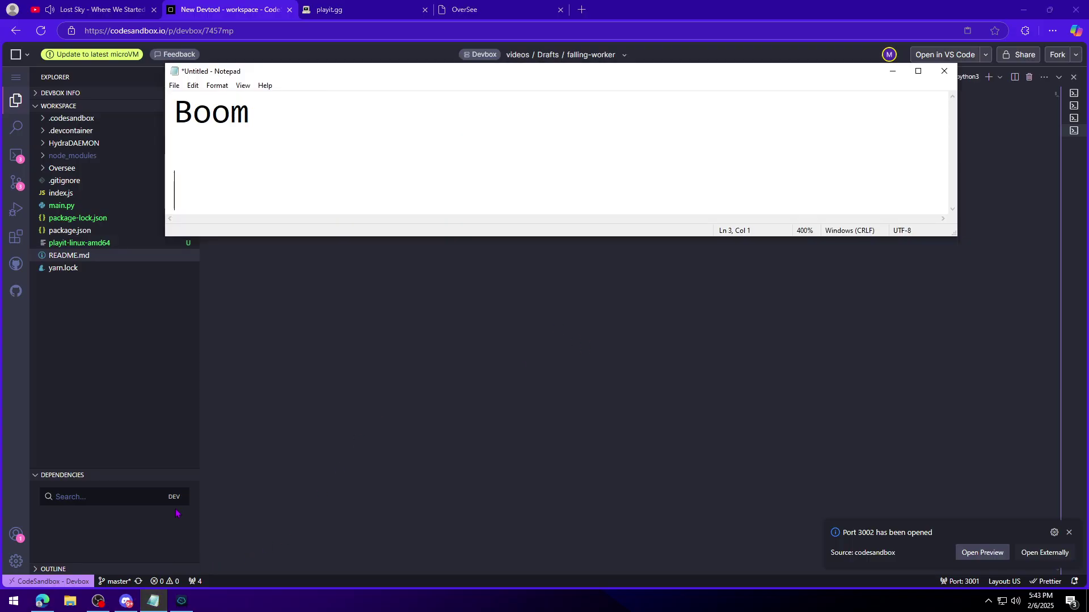
text(Thka)
key(BackSpace)
key(BackSpace)
text(anks )
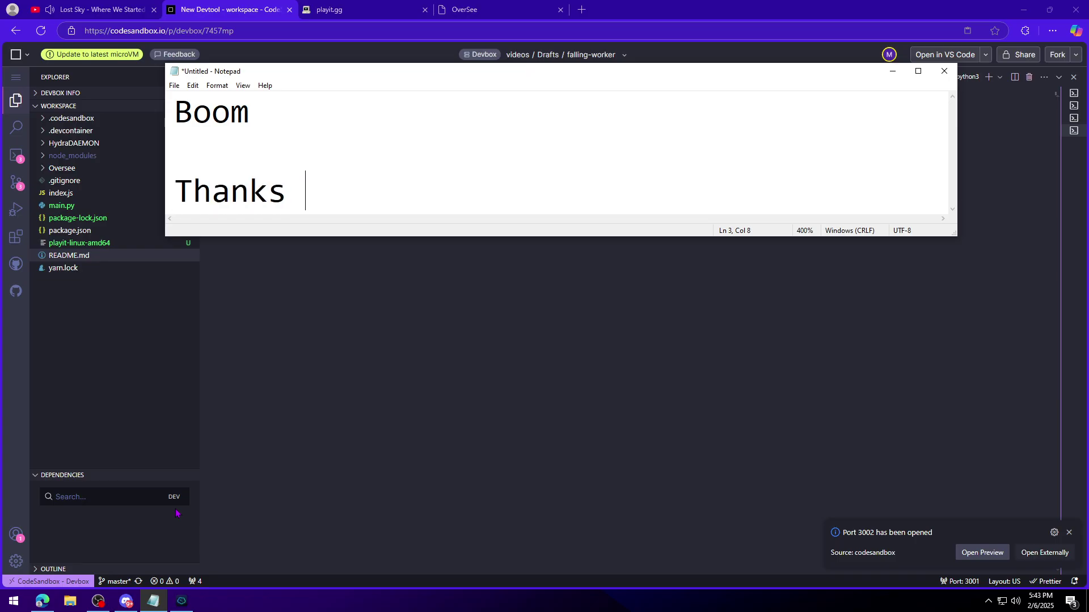
text(For Watching)
key(Return)
key(Return)
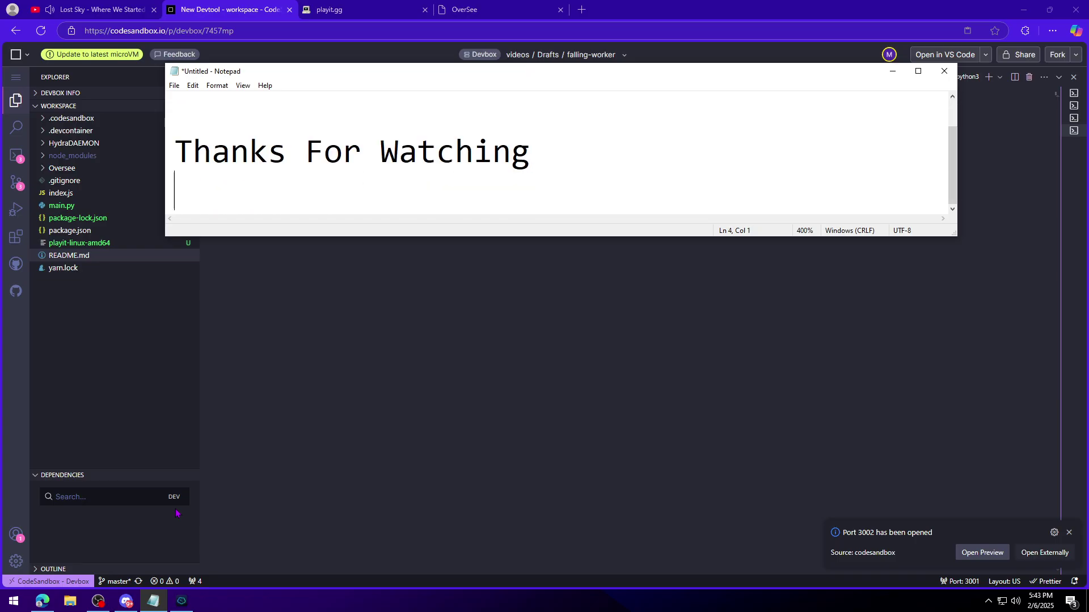
text(Cya on next cv)
key(BackSpace)
key(BackSpace)
text(video!!)
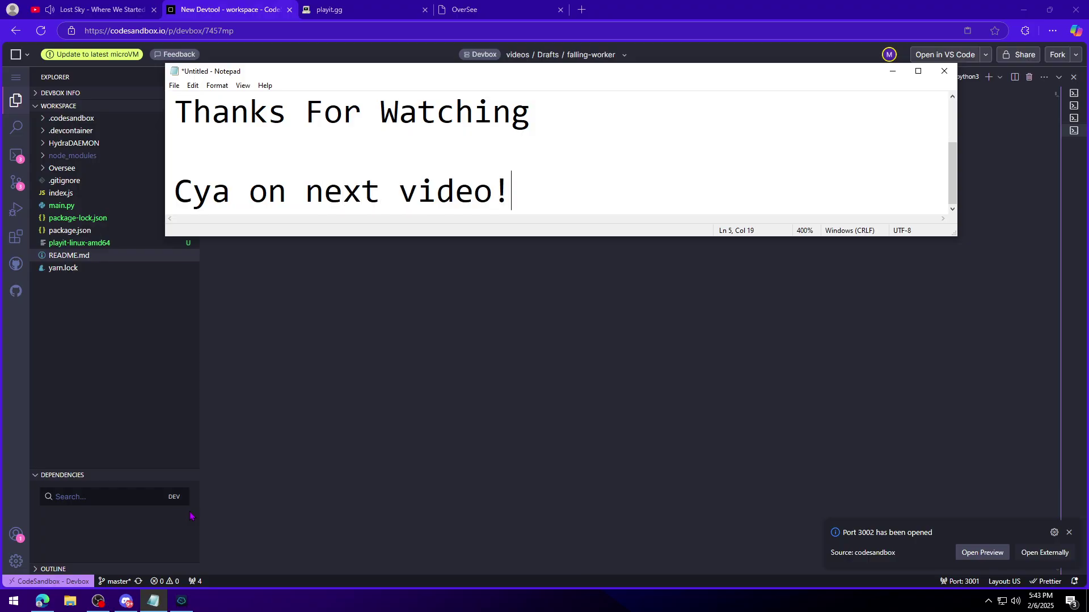